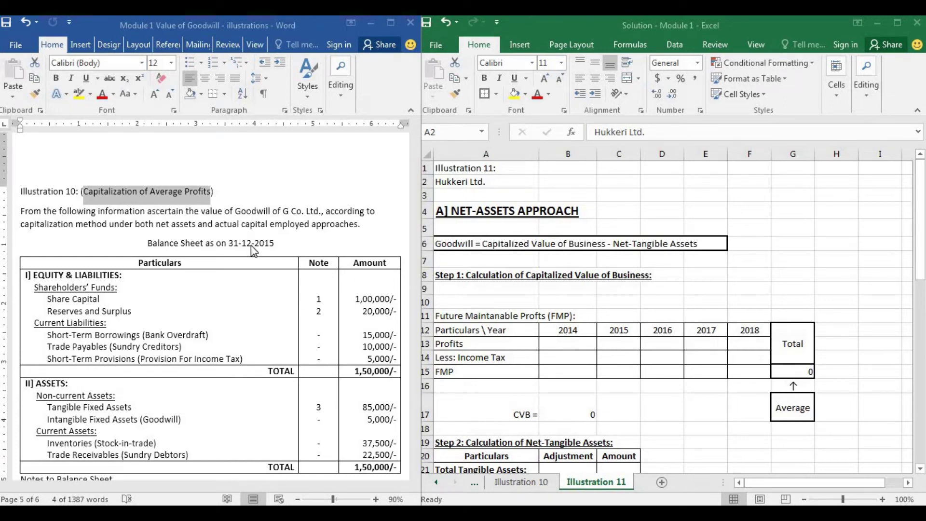
Step: Scroll the Word document down to Illustration 11's Statement of Assets and Liabilities table
left_click(231, 199)
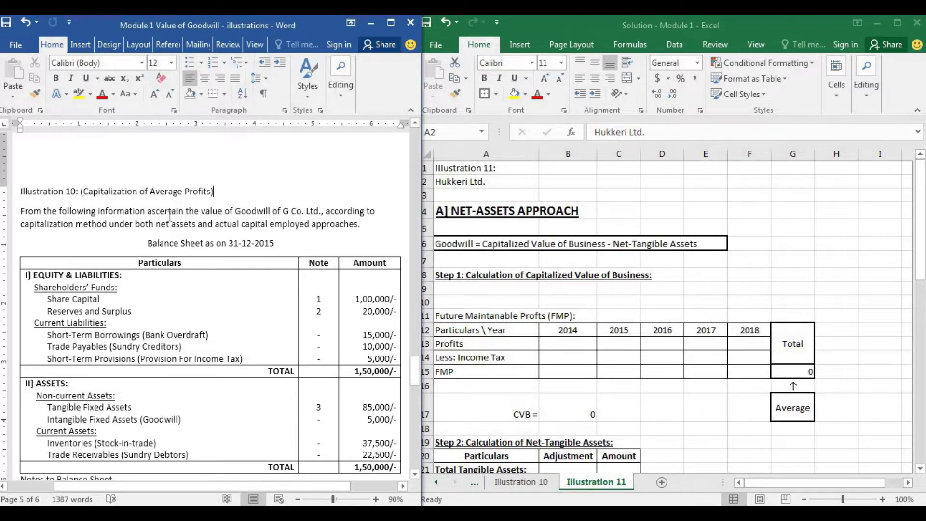
scroll(166, 213, "down", 10)
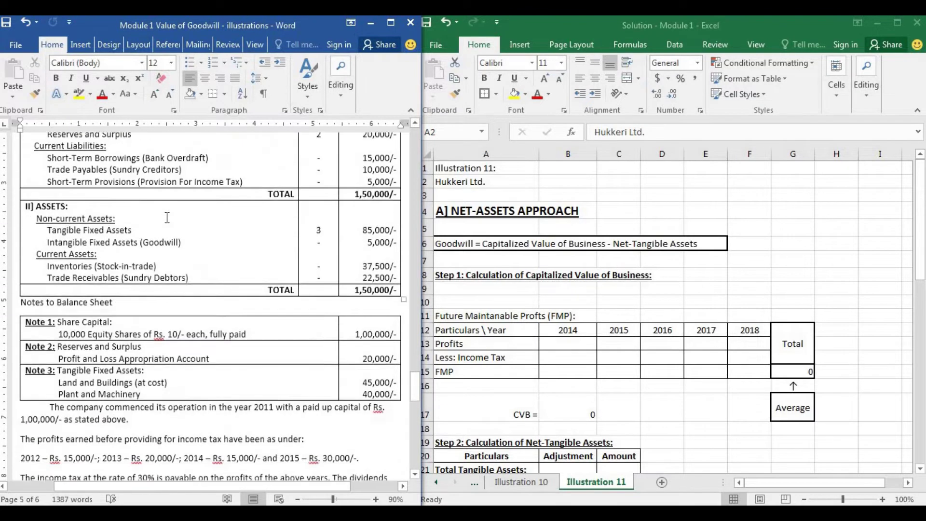
scroll(167, 217, "down", 14)
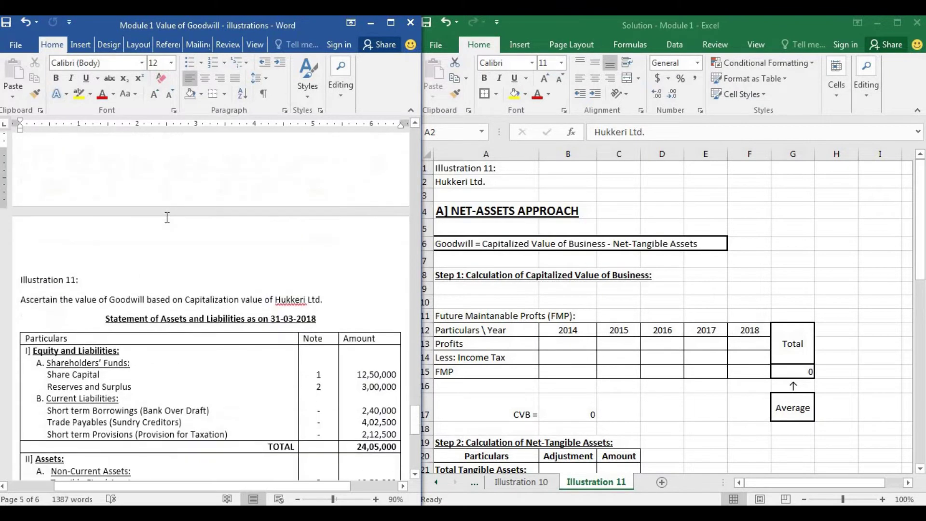
scroll(167, 217, "down", 1)
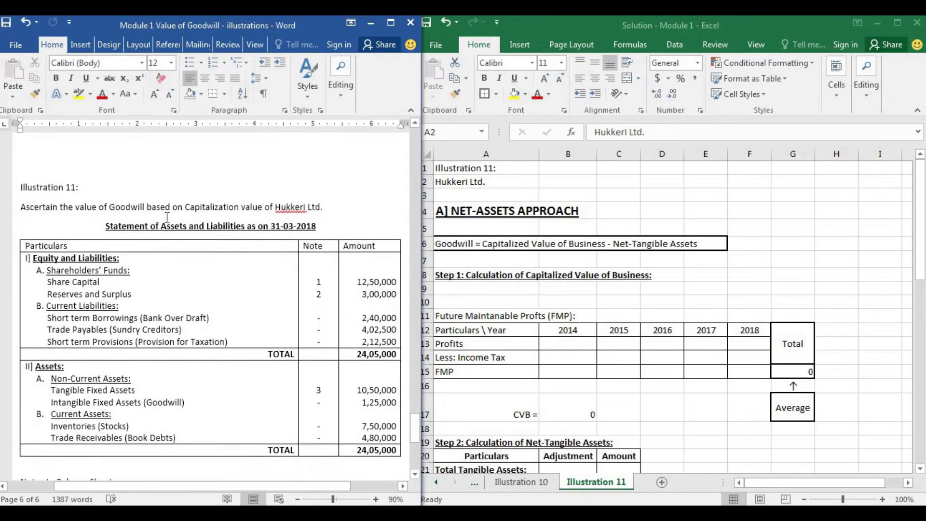
scroll(167, 217, "down", 3)
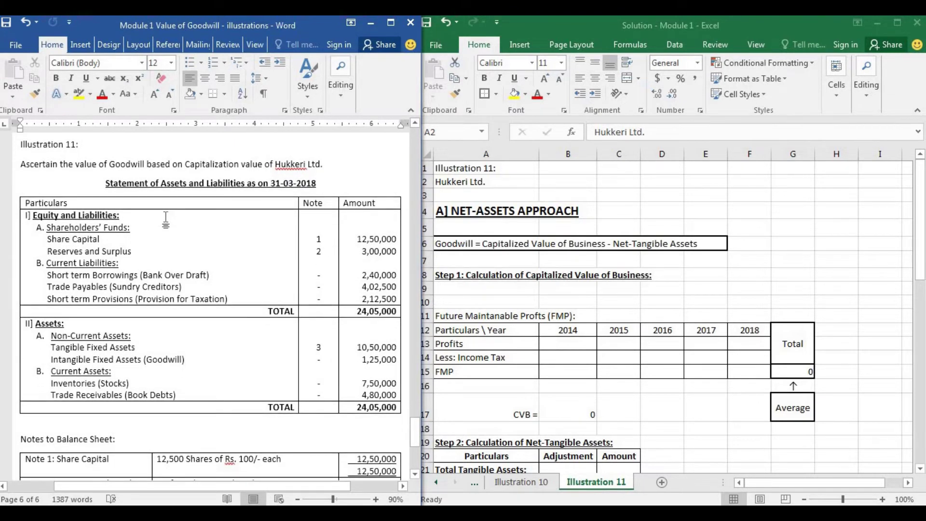
left_click(168, 219)
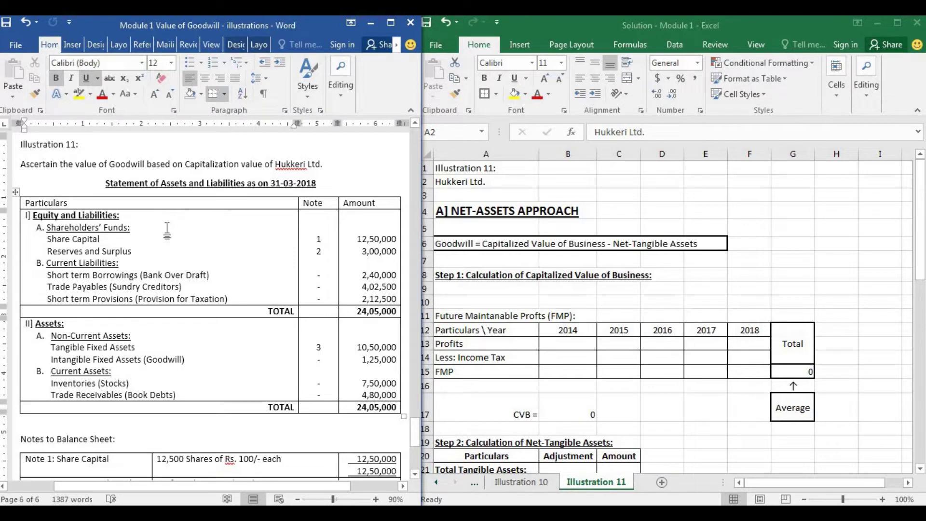
left_click(168, 228)
Step: Go through the statement's rows, from the heading and Share Capital down to Trade Payables
key("alt+Tab")
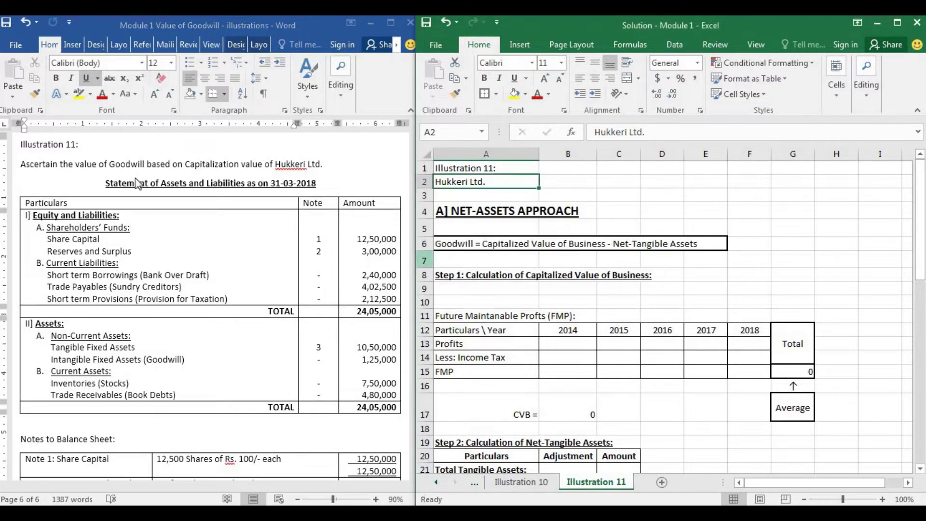
left_click(46, 154)
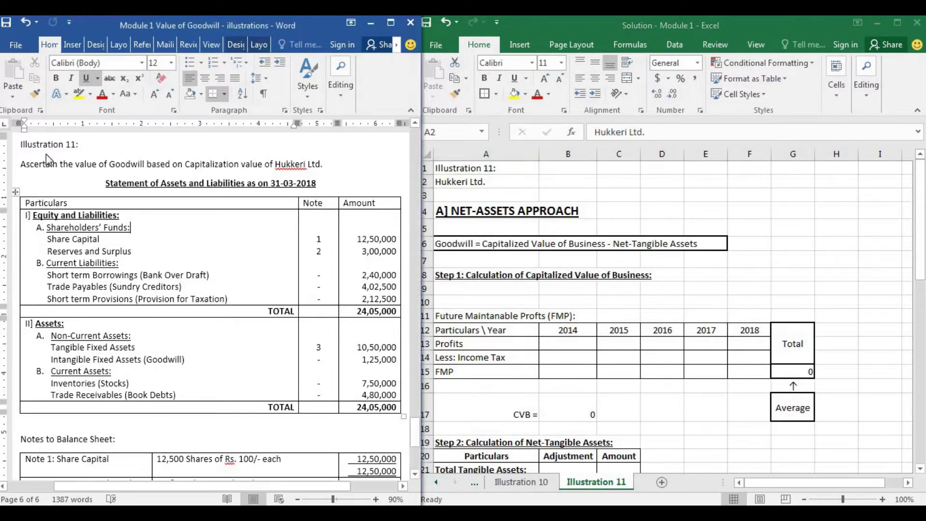
left_click(108, 145)
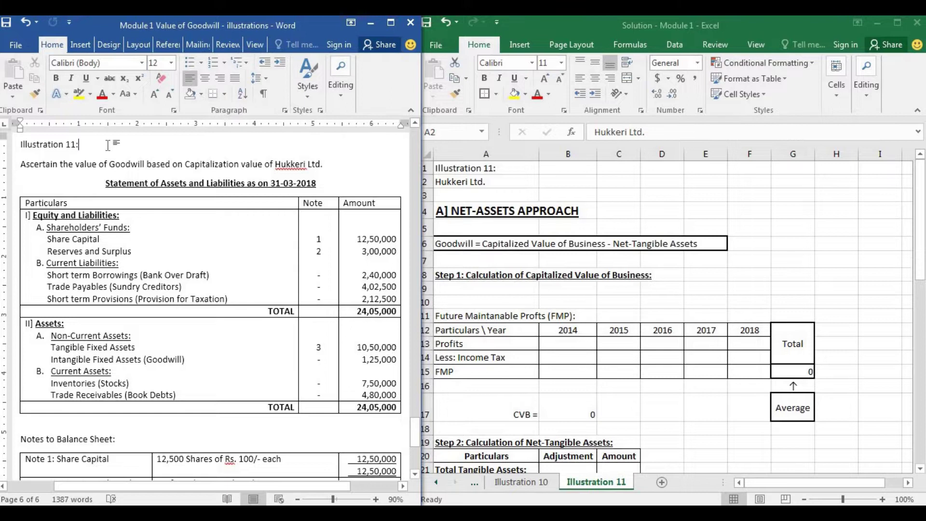
left_click(68, 208)
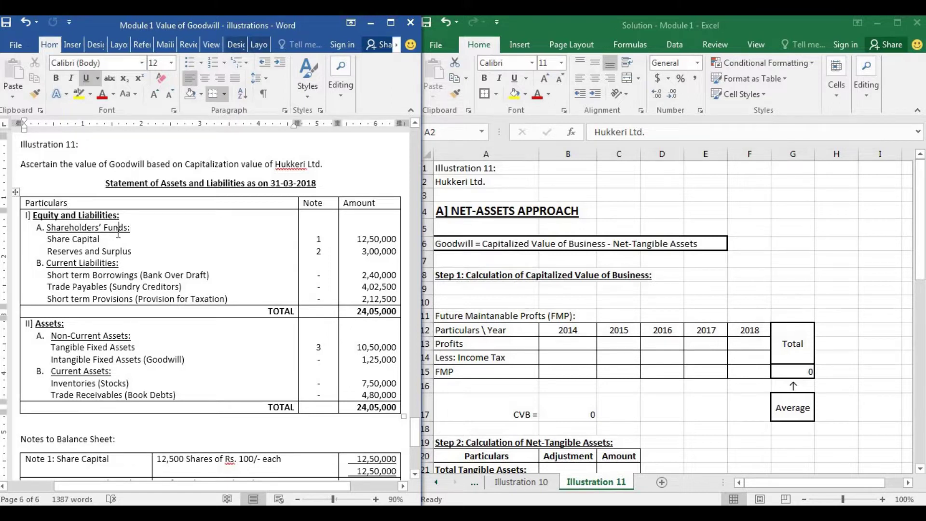
left_click(128, 241)
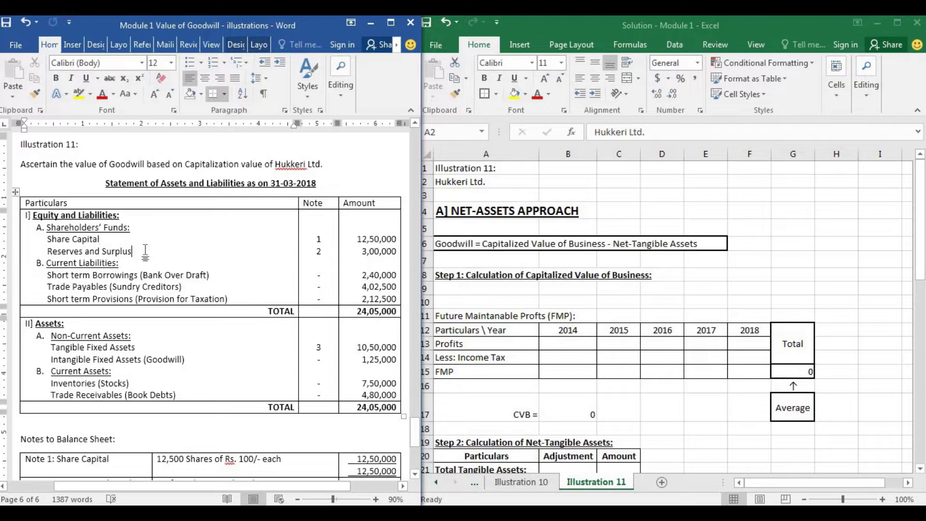
left_click(150, 264)
left_click(224, 278)
left_click(238, 293)
Step: Insert 'Equity' before 'Shares' in Note 1 so it reads '12,500 Equity Shares'
scroll(239, 293, "down", 4)
scroll(238, 293, "up", 9)
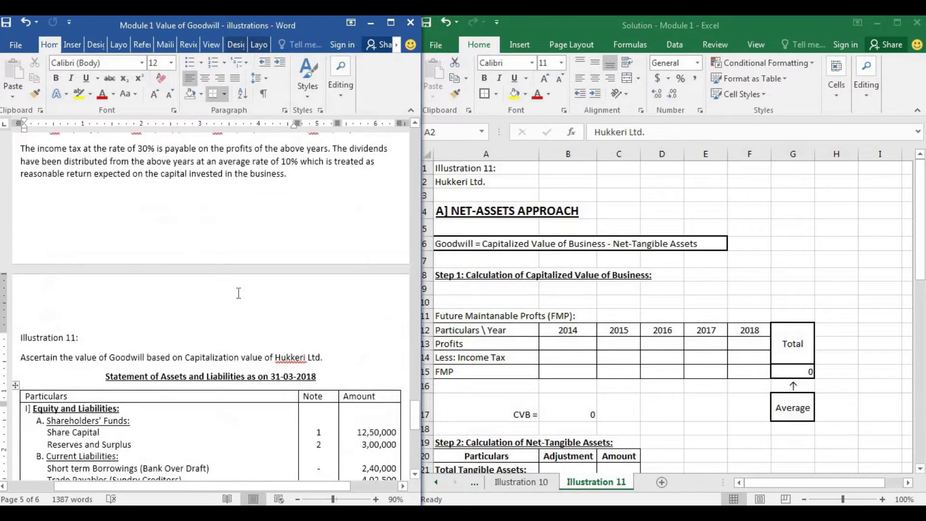
scroll(238, 293, "down", 5)
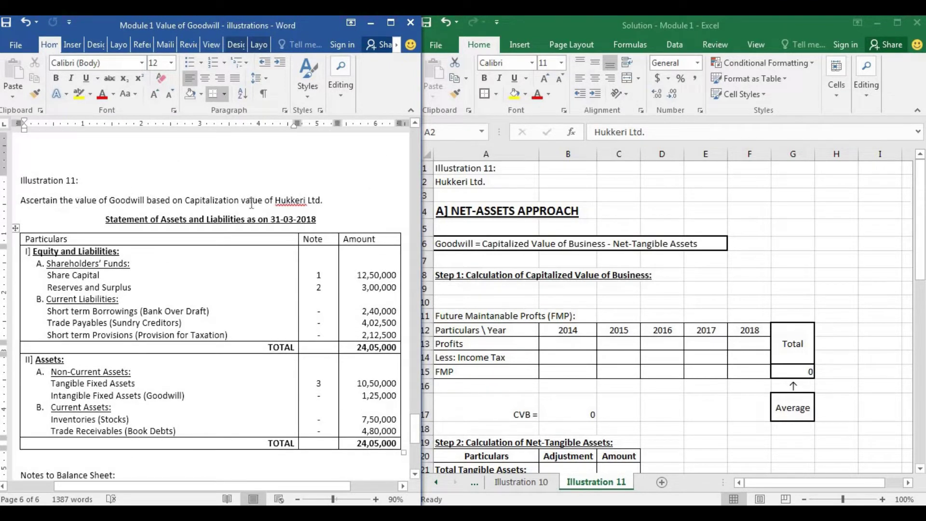
scroll(252, 203, "down", 1)
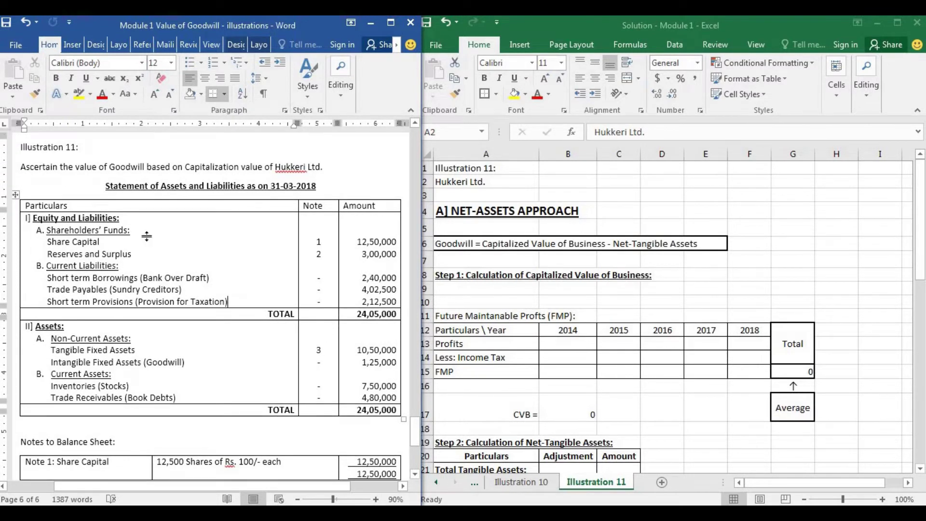
scroll(148, 236, "down", 3)
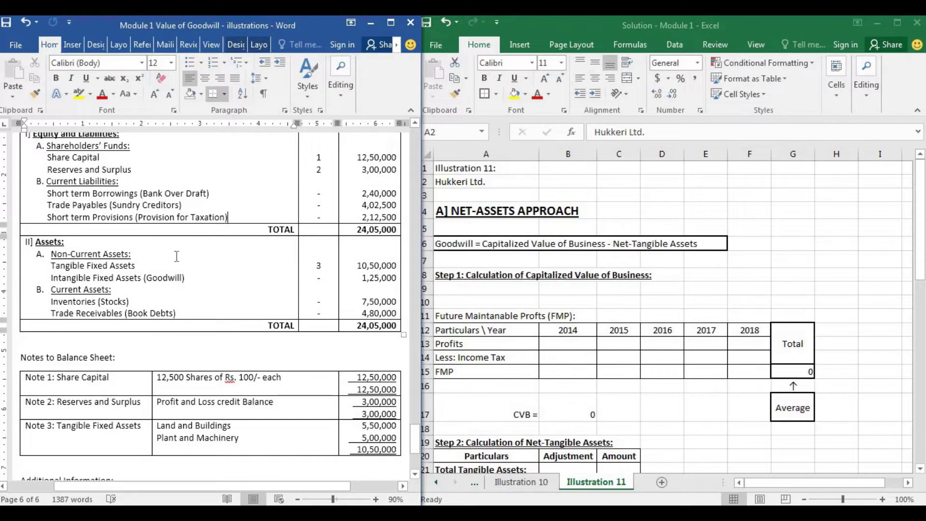
scroll(177, 256, "up", 2)
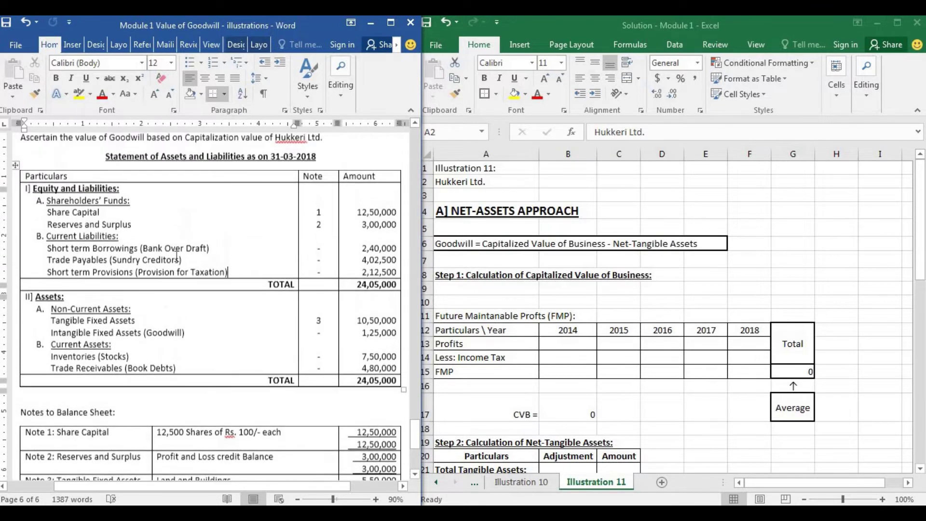
scroll(176, 256, "up", 1)
scroll(193, 251, "down", 1)
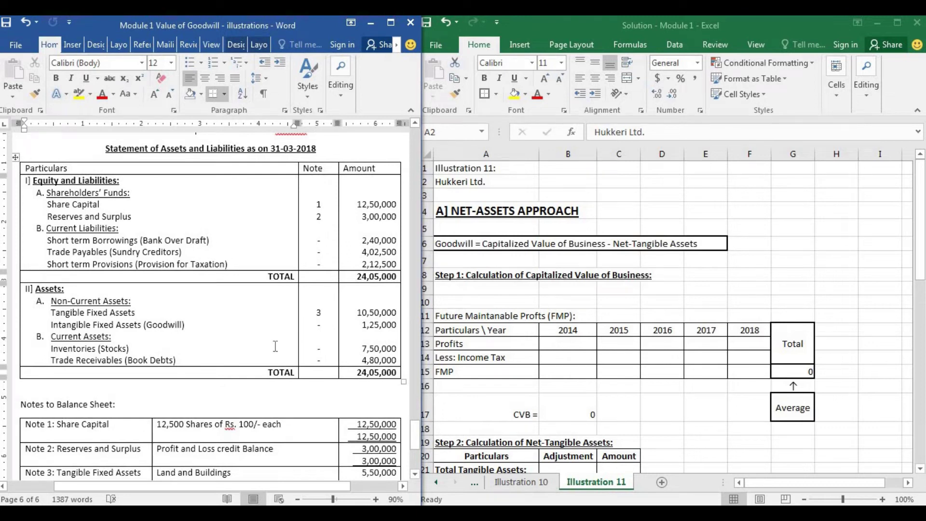
scroll(175, 311, "down", 2)
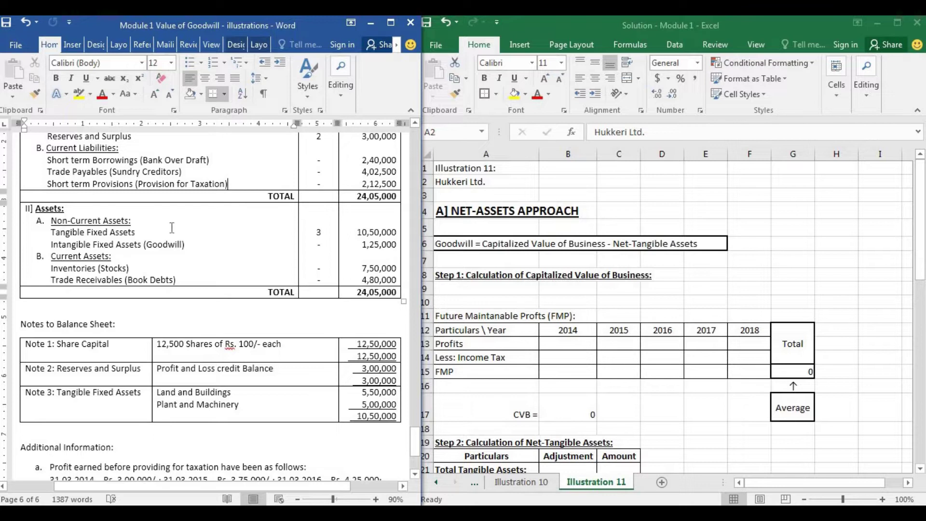
scroll(172, 228, "up", 2)
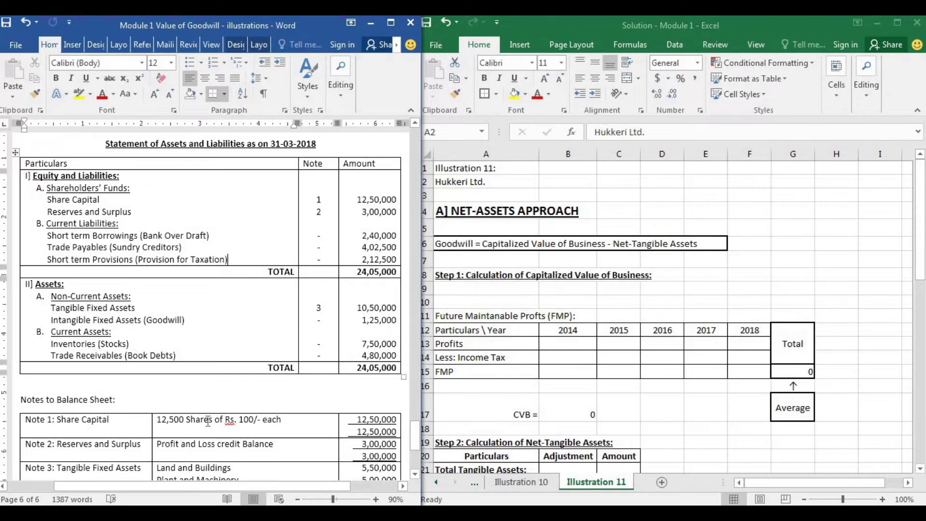
left_click(188, 420)
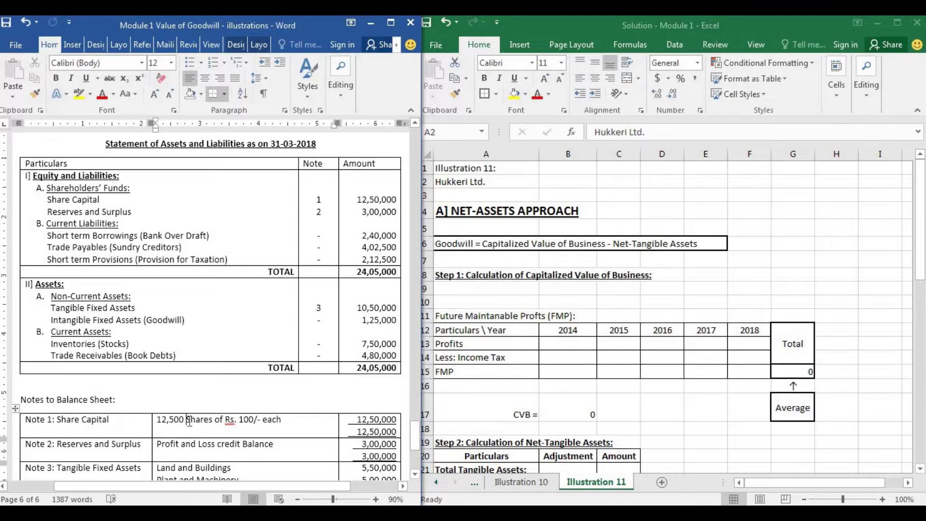
type("Eq")
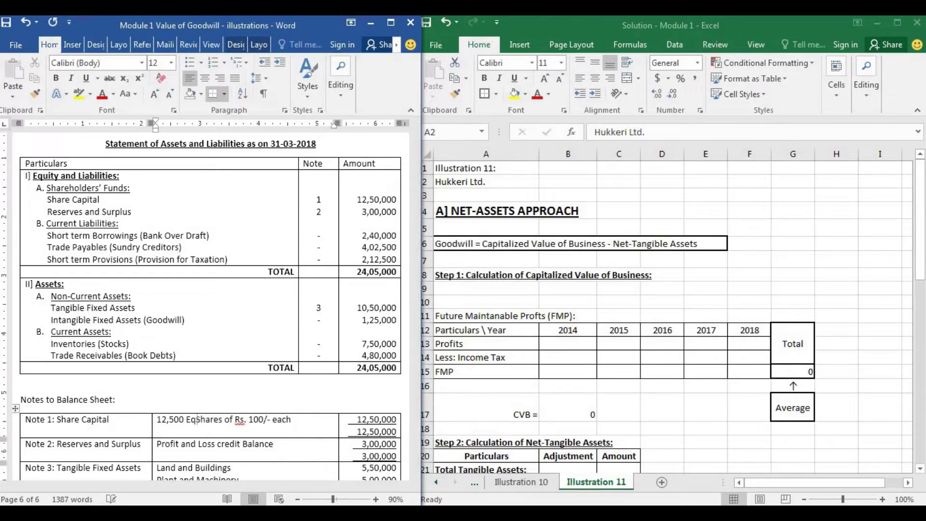
type("uity")
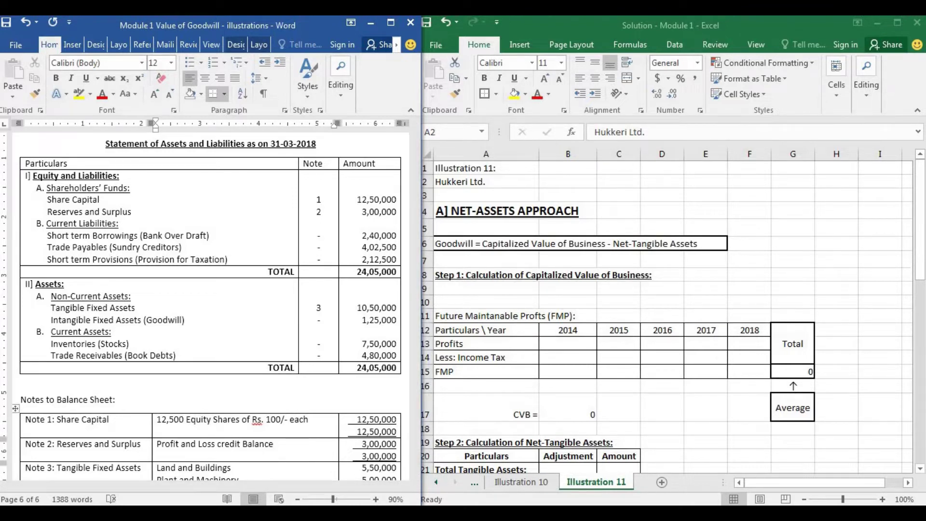
Step: Review the liabilities, Note 3's Land and Buildings and Plant and Machinery, and Current Assets
left_click(286, 450)
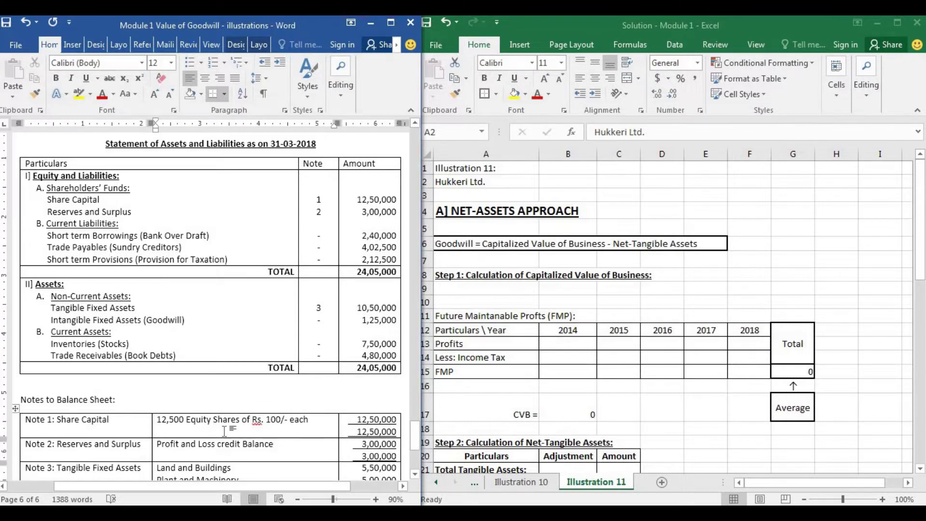
scroll(234, 397, "down", 2)
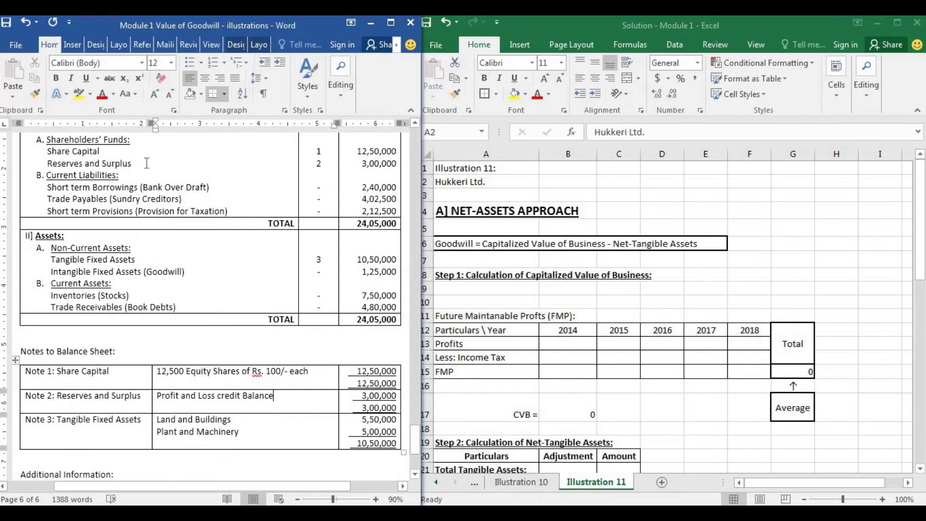
left_click(176, 187)
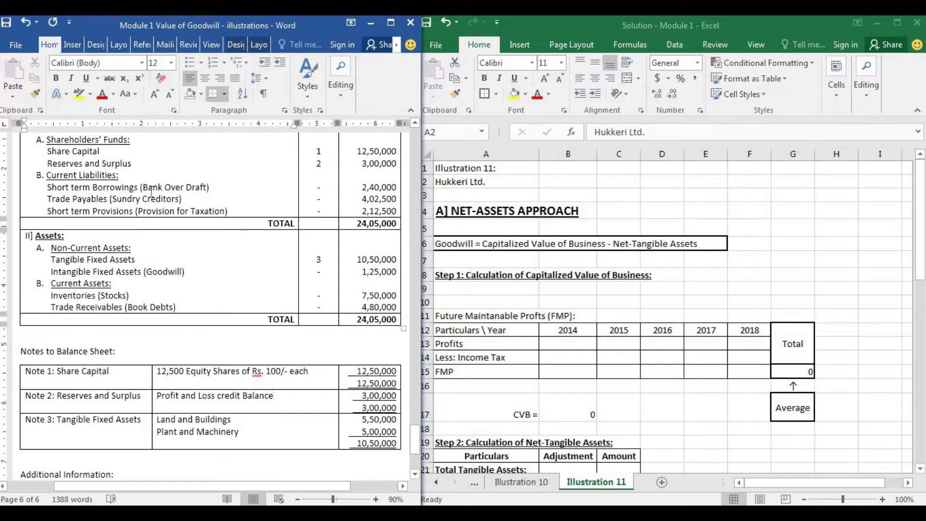
left_click(148, 198)
left_click(61, 246)
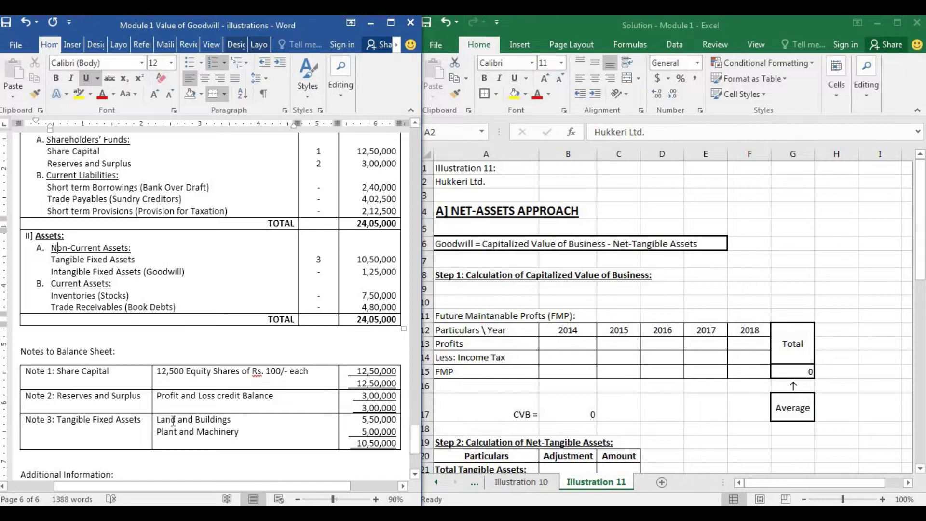
left_click_drag(184, 424, 219, 433)
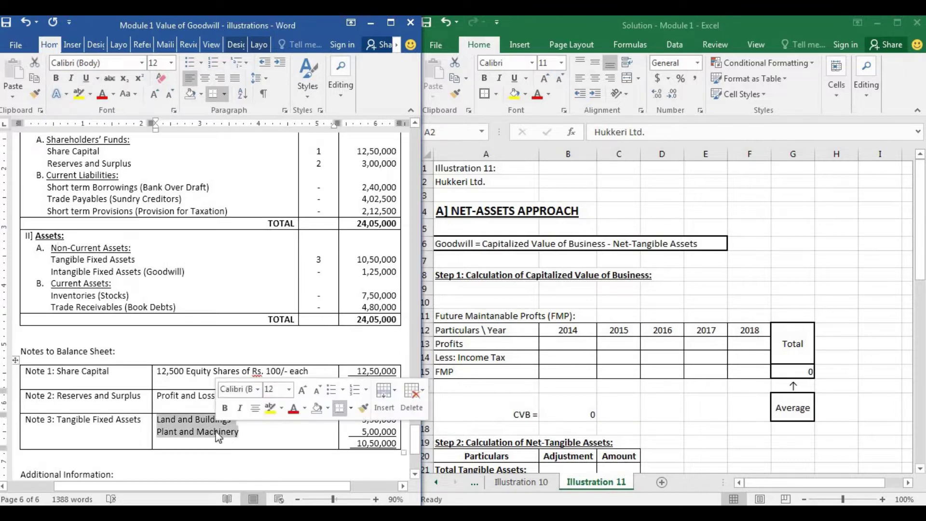
left_click(217, 431)
left_click(61, 288)
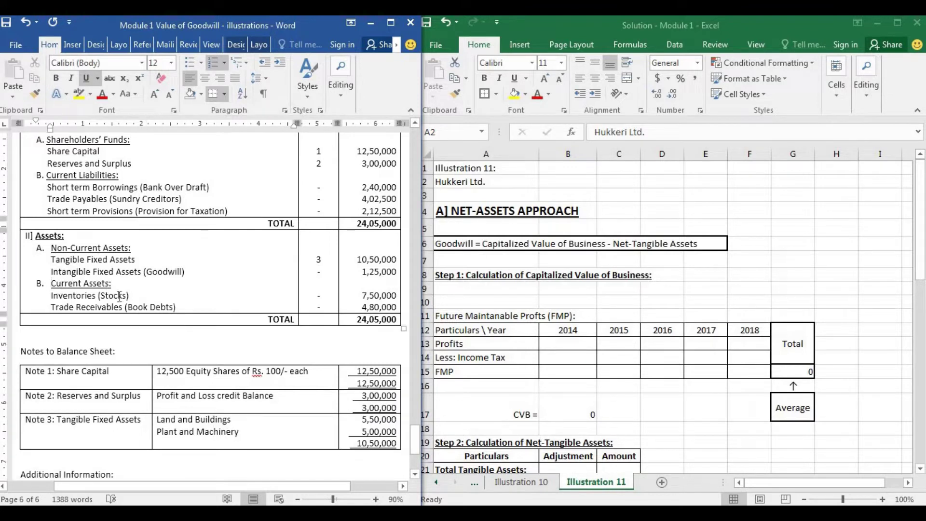
left_click(162, 306)
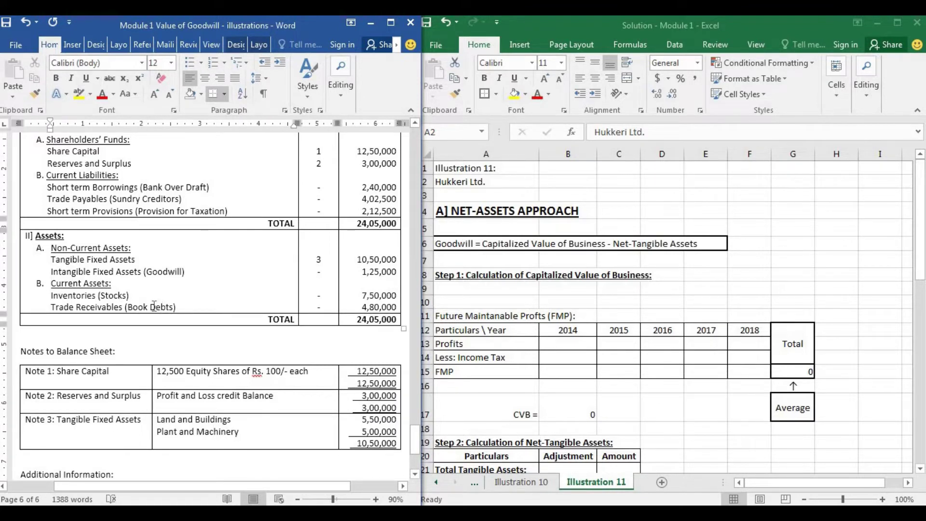
Step: Read the 2014–2018 profits and 40% income tax notes, then scroll back toward the statement
scroll(235, 308, "down", 3)
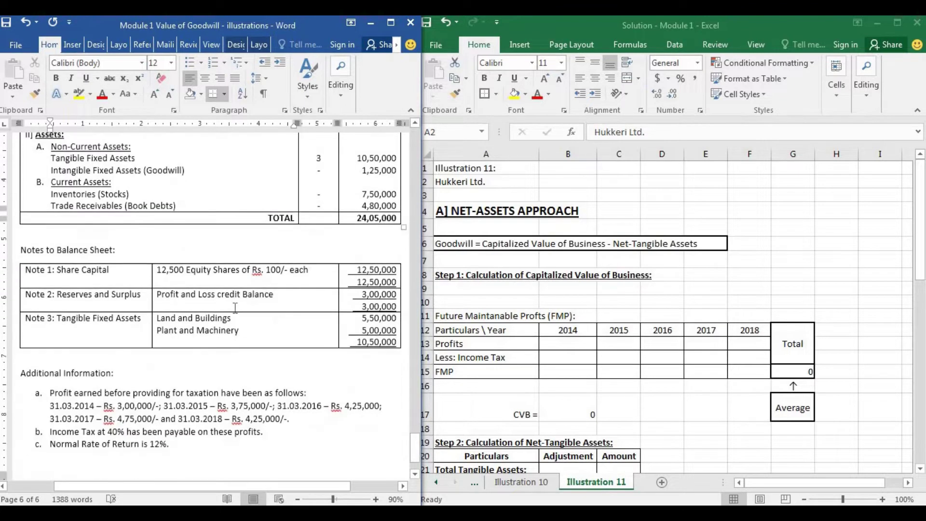
scroll(235, 308, "down", 2)
left_click(50, 327)
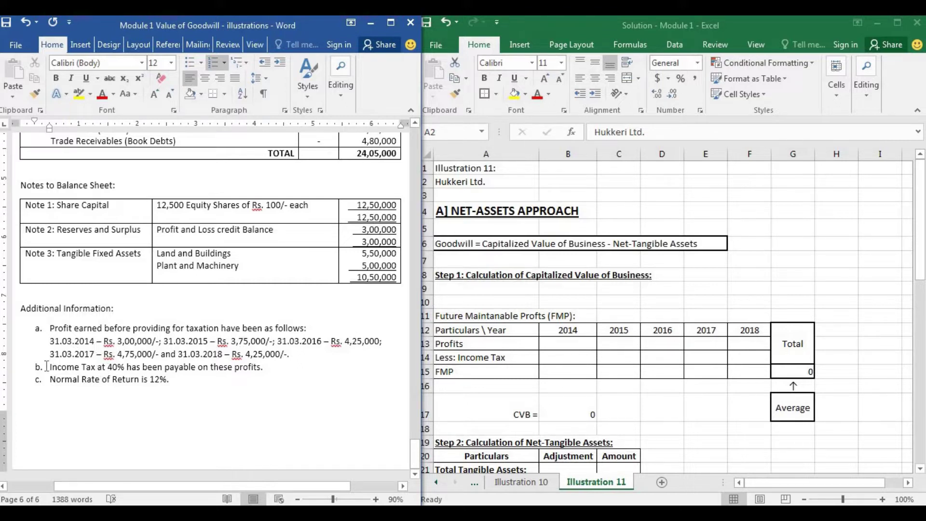
left_click_drag(50, 367, 182, 378)
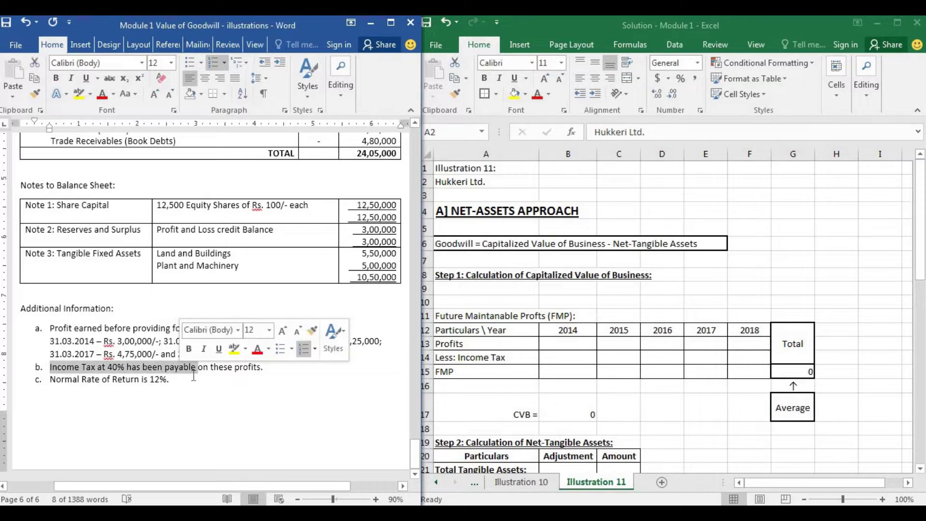
left_click(193, 376)
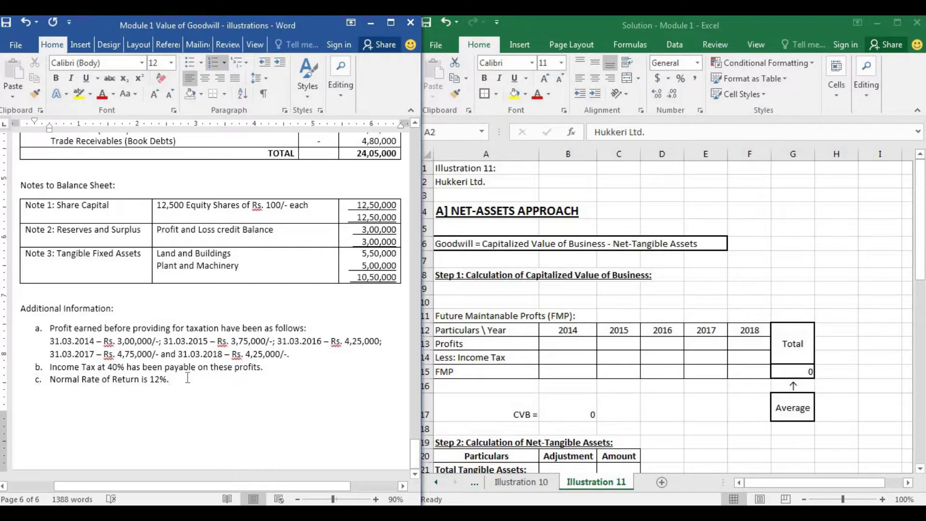
scroll(229, 372, "up", 8)
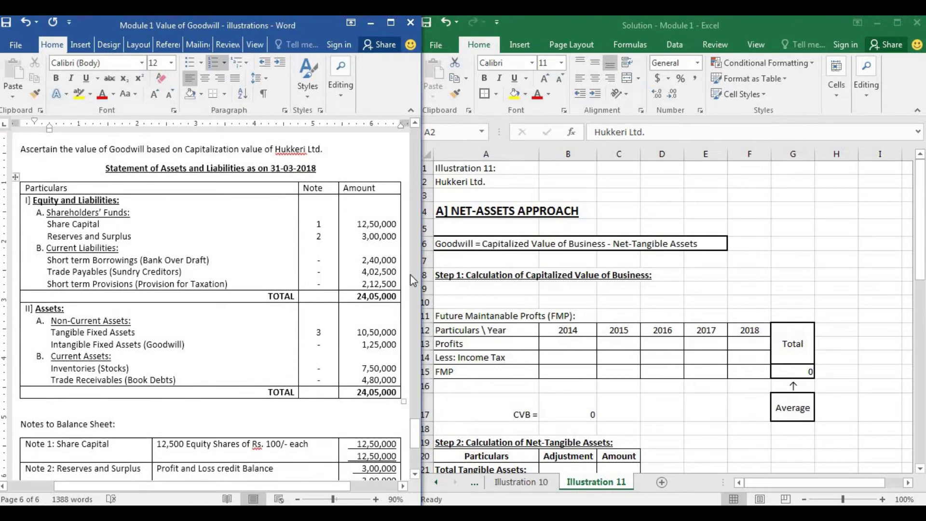
Step: In Excel, move from the NET-ASSETS APPROACH heading down to the CVB formula line
left_click(489, 200)
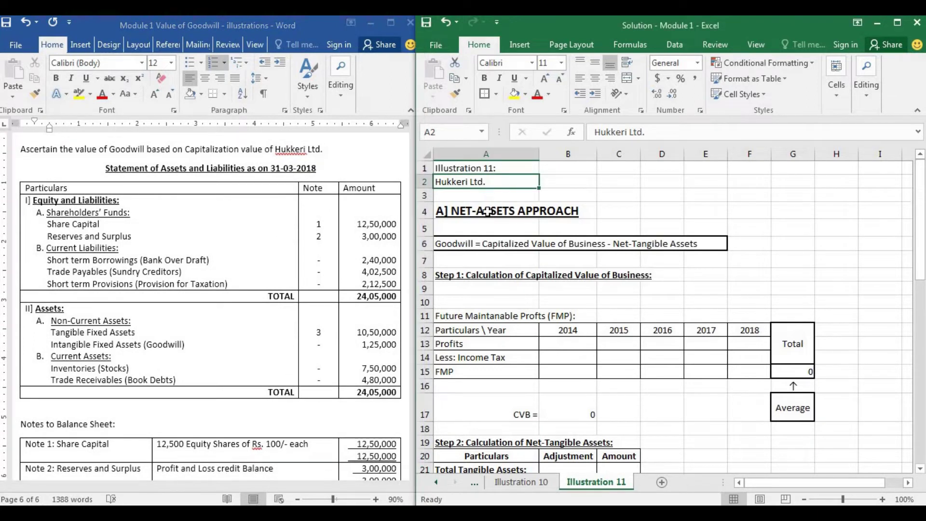
left_click(487, 210)
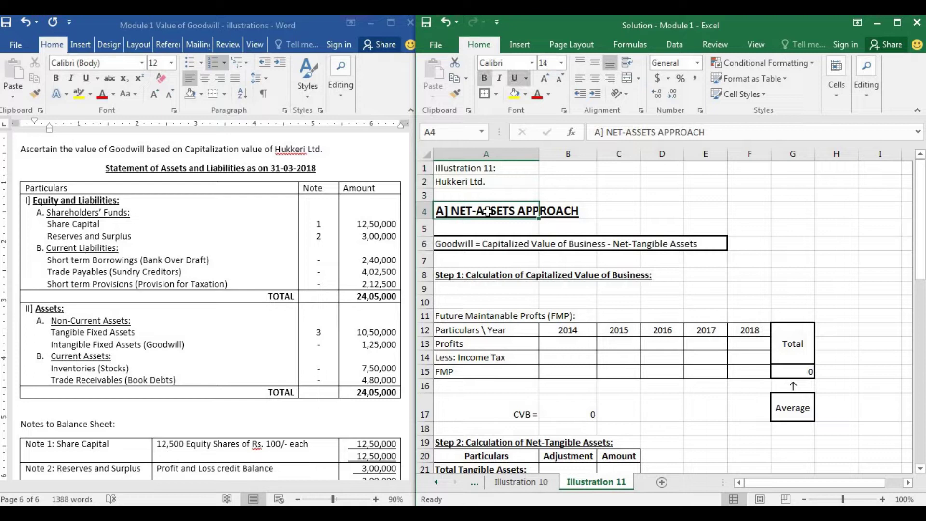
key("Down")
key("Down")
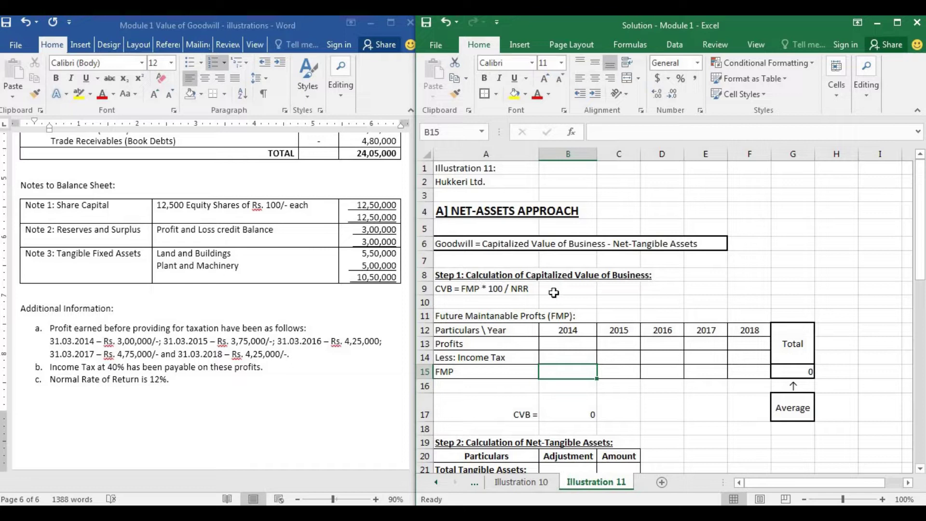
left_click(466, 290)
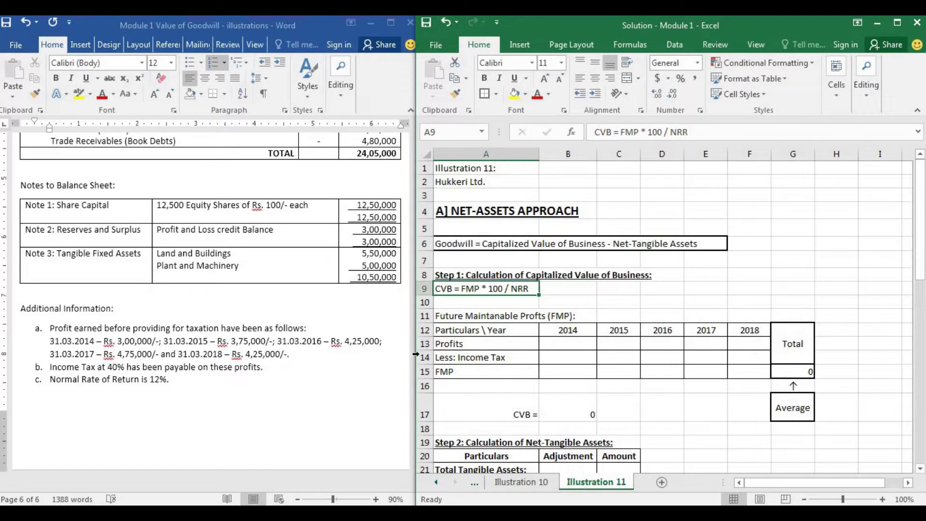
left_click(514, 318)
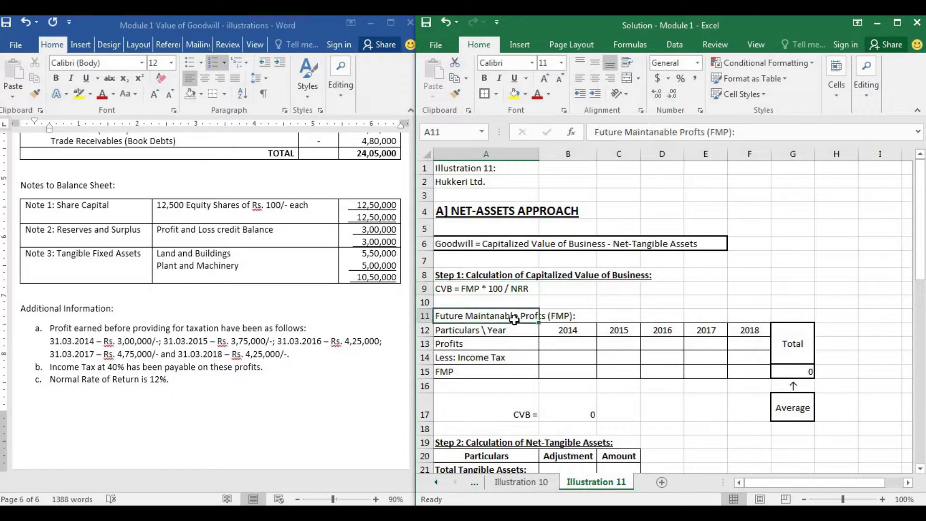
left_click(483, 332)
left_click_drag(480, 333, 695, 357)
left_click(705, 343)
left_click(563, 342)
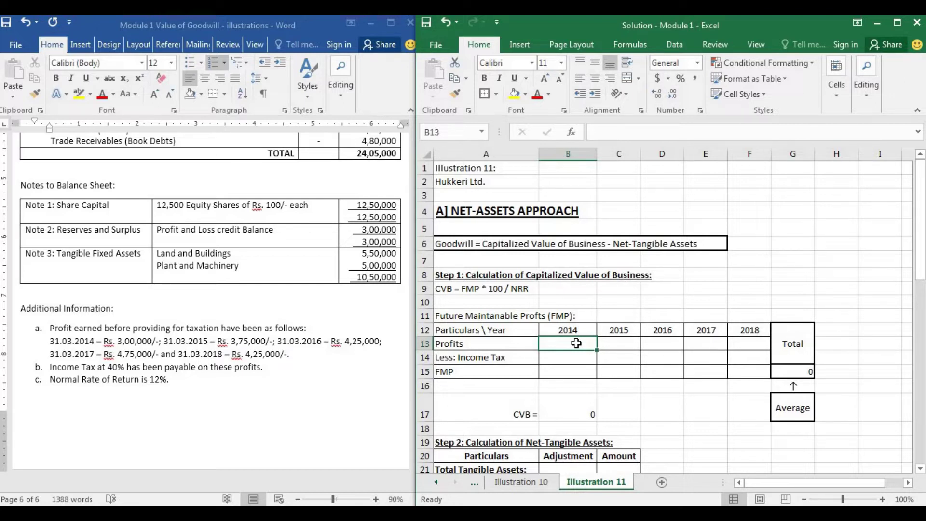
Step: Enter profits 300000, 375000, 425000, 475000 and 425000 into B13:F13 for 2014–2018
left_click(461, 316)
left_click(563, 342)
type("3000")
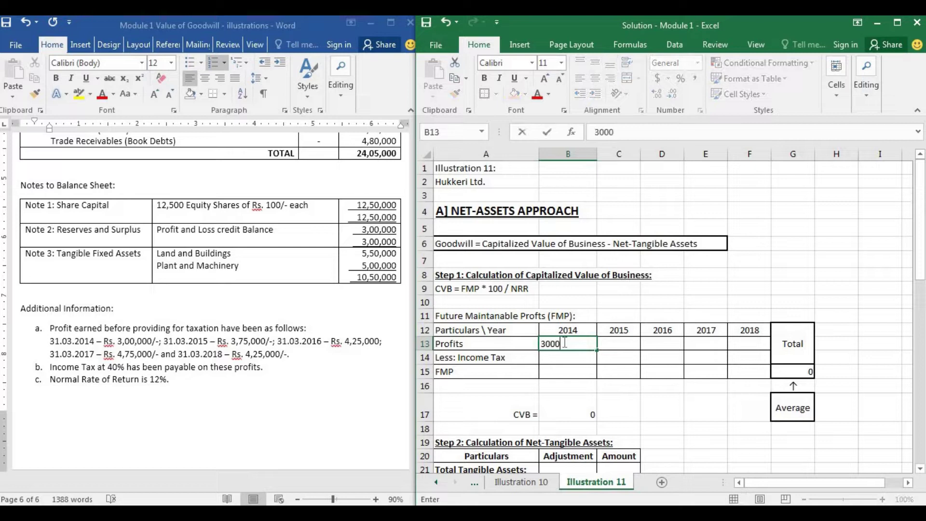
type("00")
key("Tab")
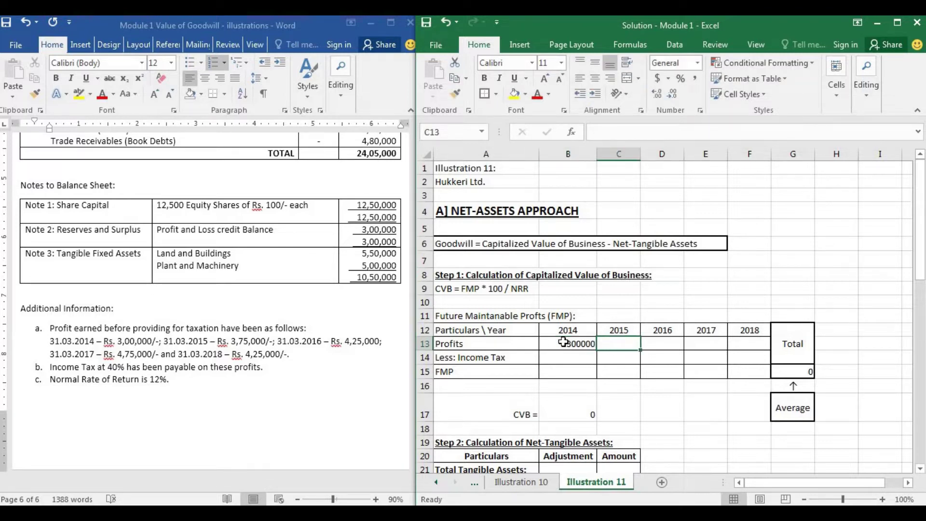
type("375000")
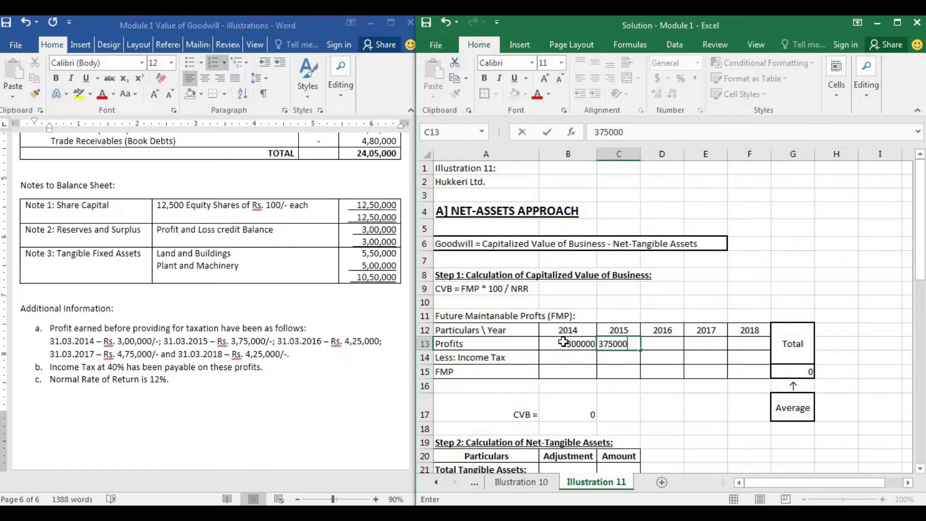
key("Tab")
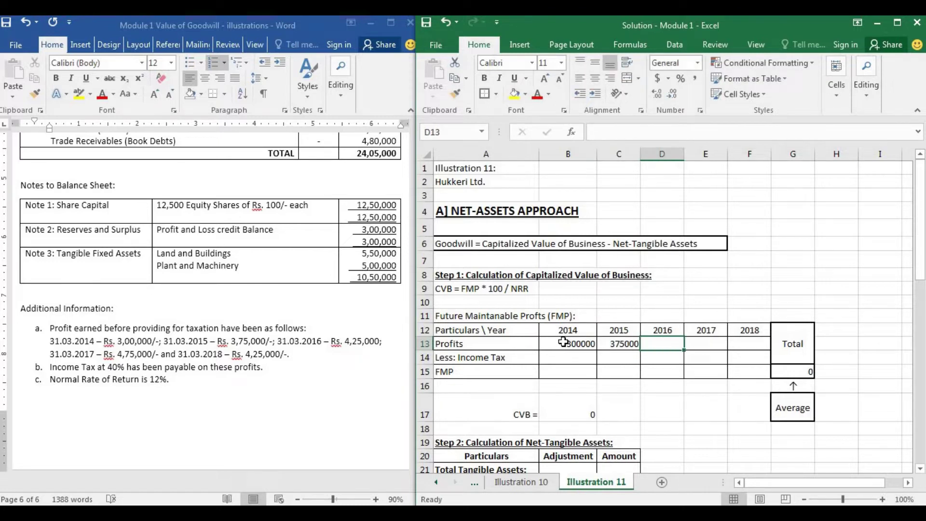
type("425000")
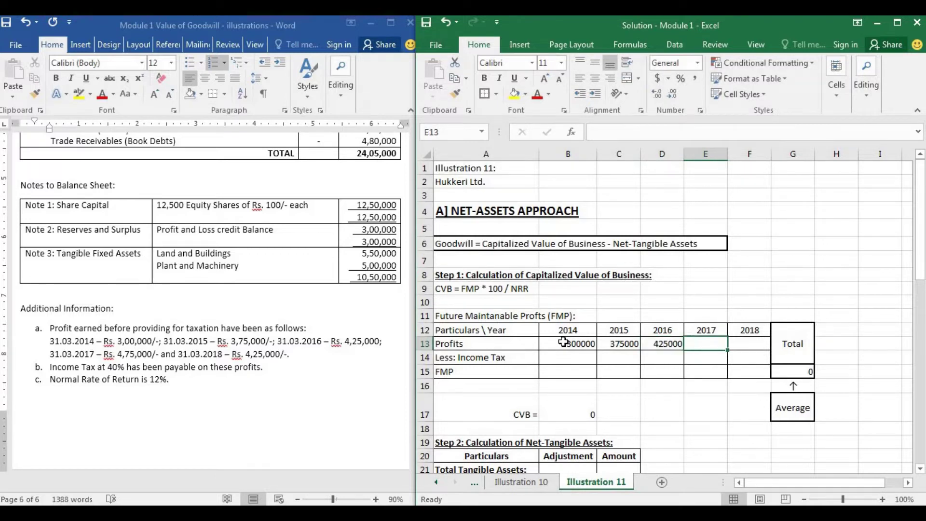
type("475000")
key("Tab")
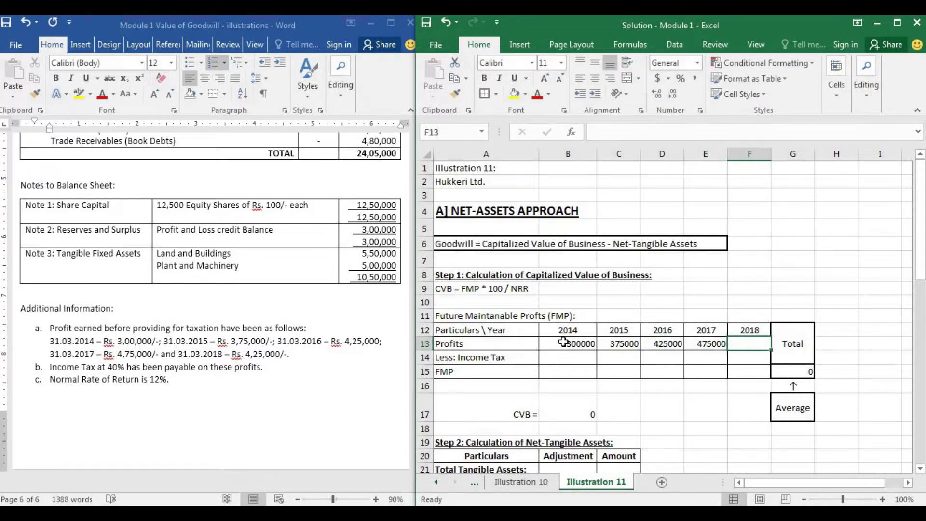
type("425000")
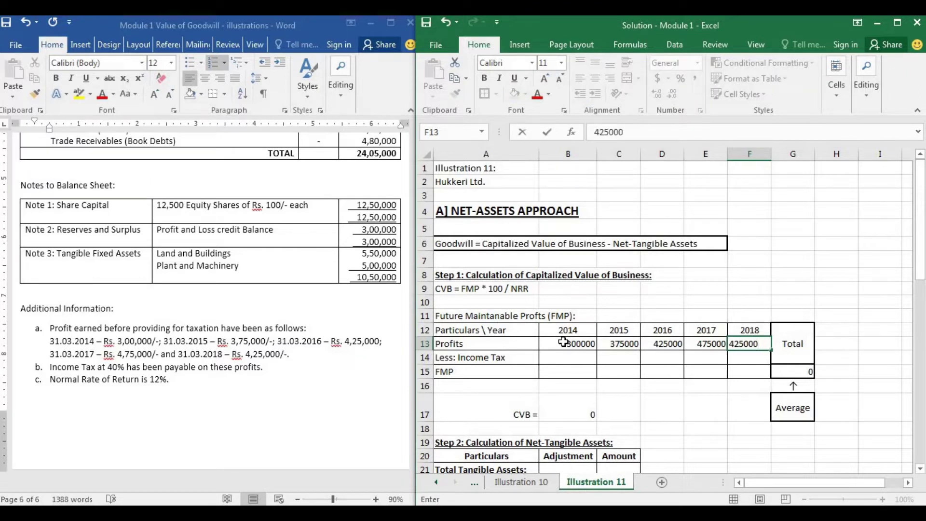
key("Return")
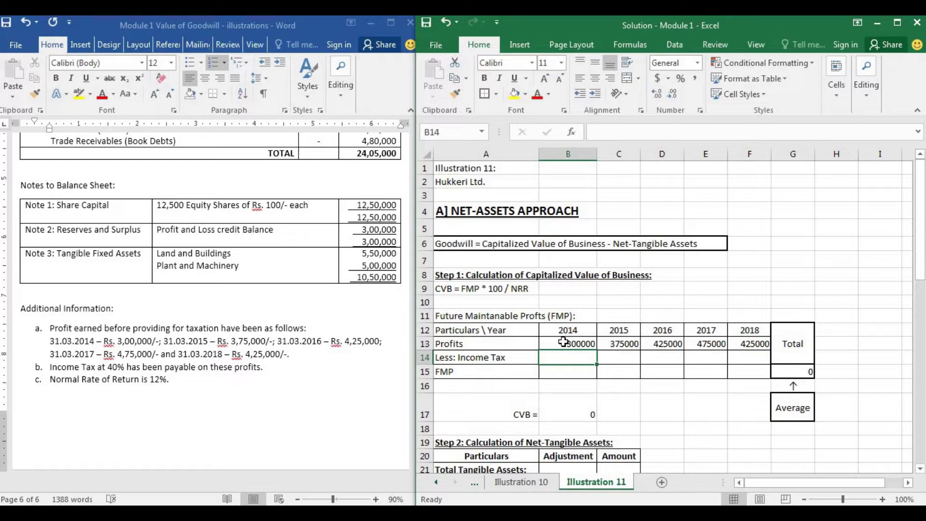
Step: Enter the 40% tax formula =B13*40/100 in B14 and copy it
type("=")
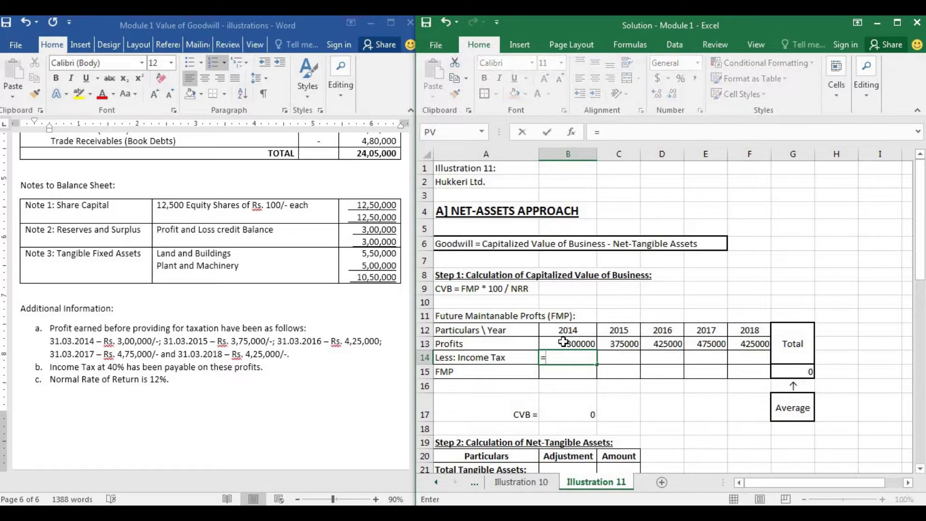
left_click(564, 341)
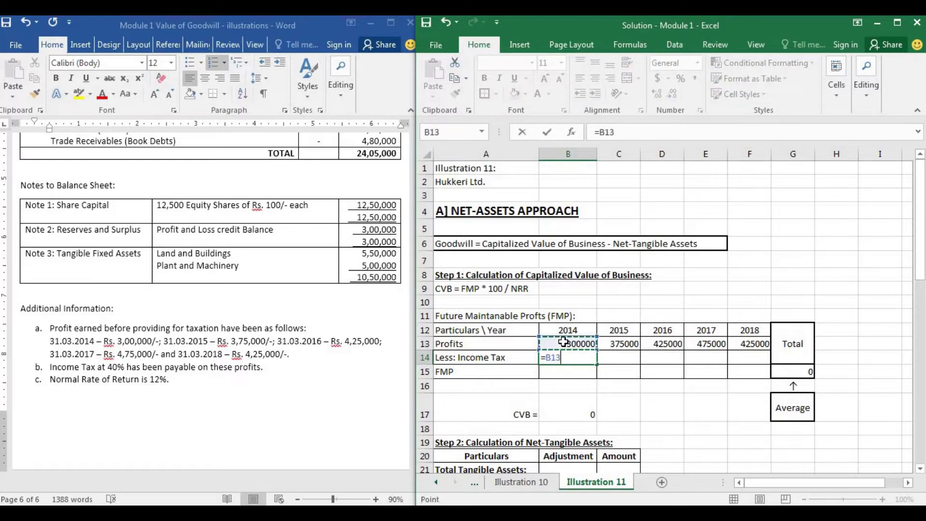
type("*40/")
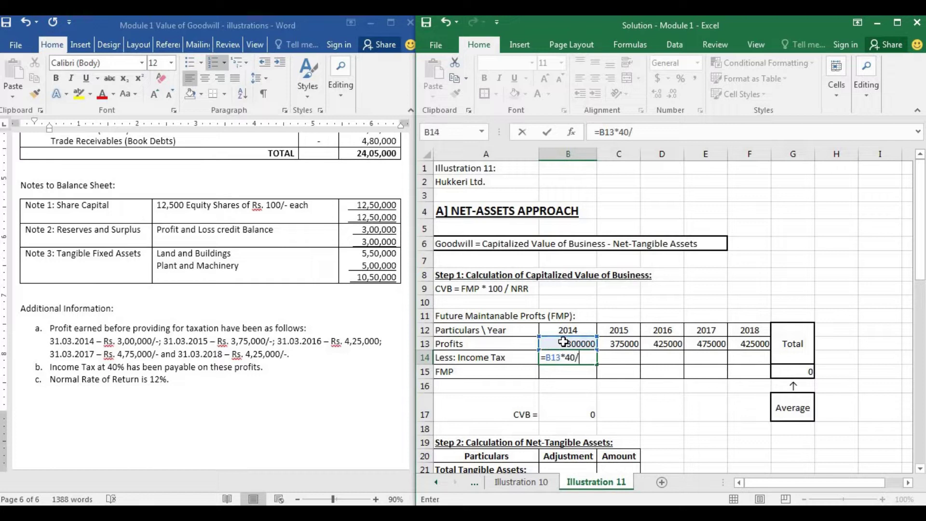
type("100")
key("ctrl+Return")
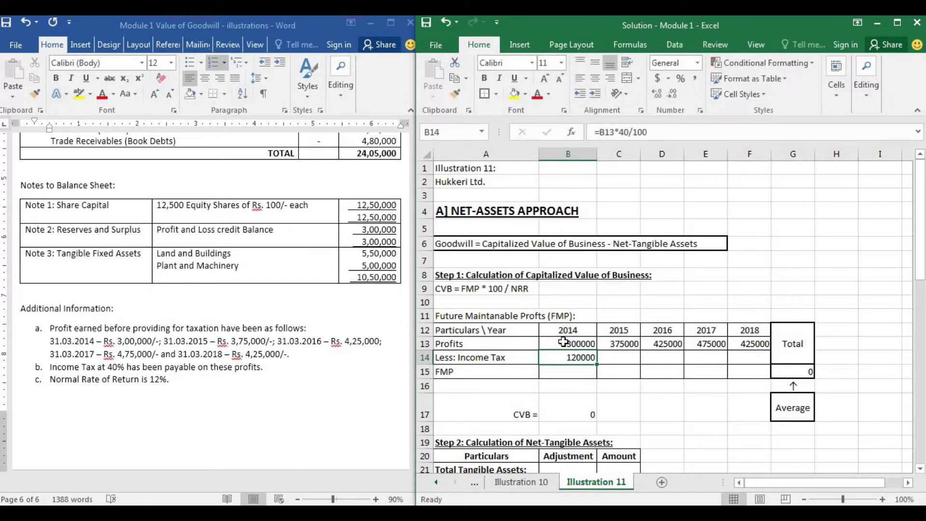
key("ctrl+c")
Step: Paste the tax formula into the 2015–2018 cells C14:F14
key("Right")
key("ctrl+v")
key("Right")
key("ctrl+v")
key("Right")
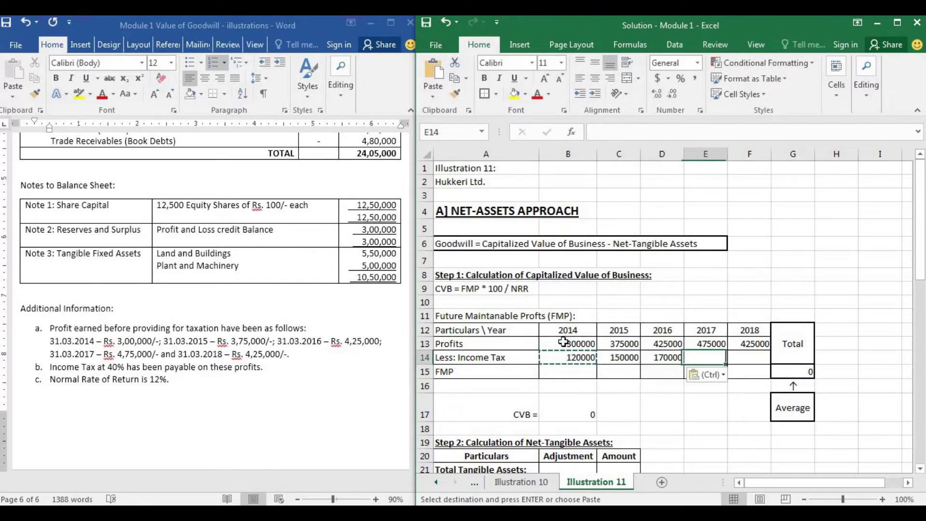
key("ctrl+v")
key("Right")
key("ctrl+v")
Step: Check the tax results 120000, 150000, 170000, 190000 and 170000, ending at the 2014 FMP cell
key("Left")
key("Left")
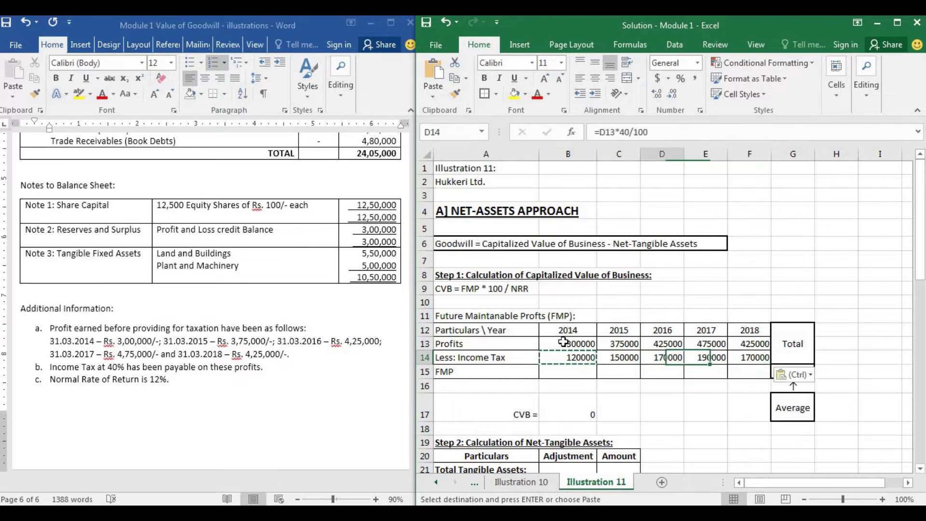
key("Left")
key("Escape")
key("Left")
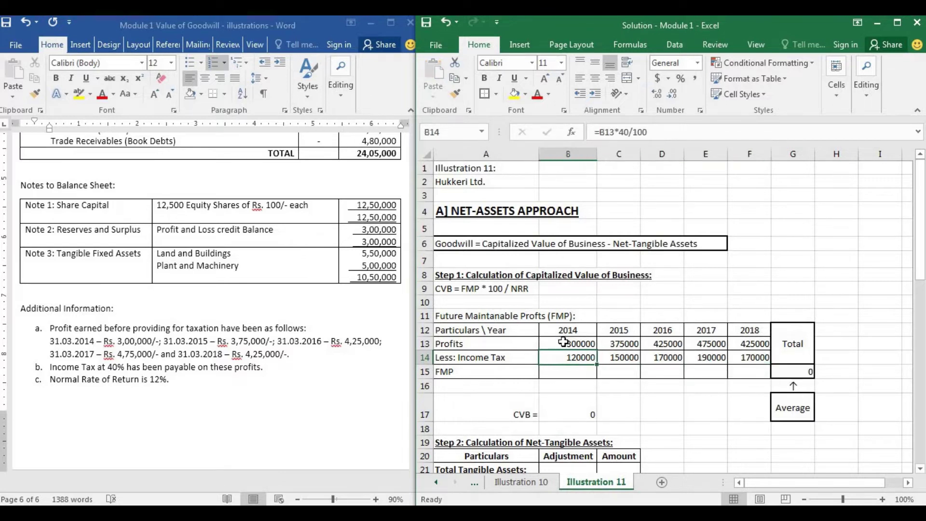
key("Right")
key("Right")
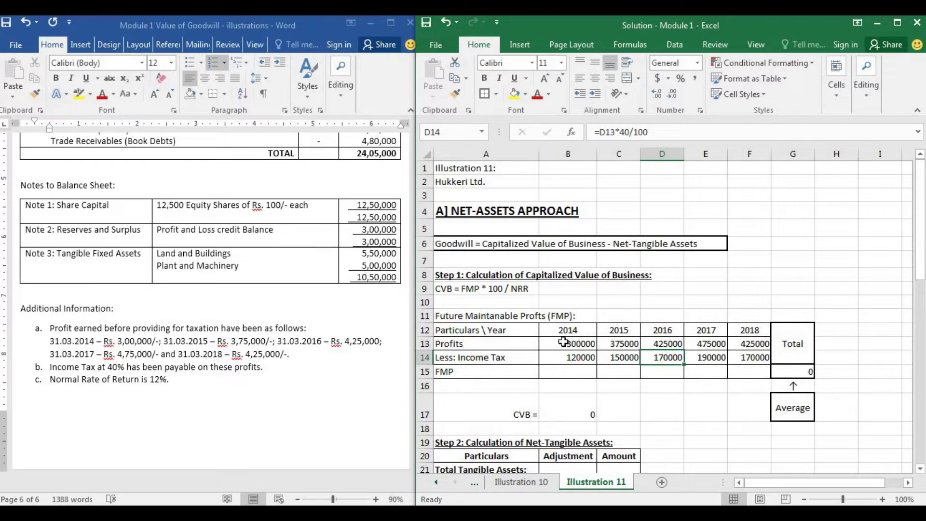
key("Right")
key("Right")
key("Left")
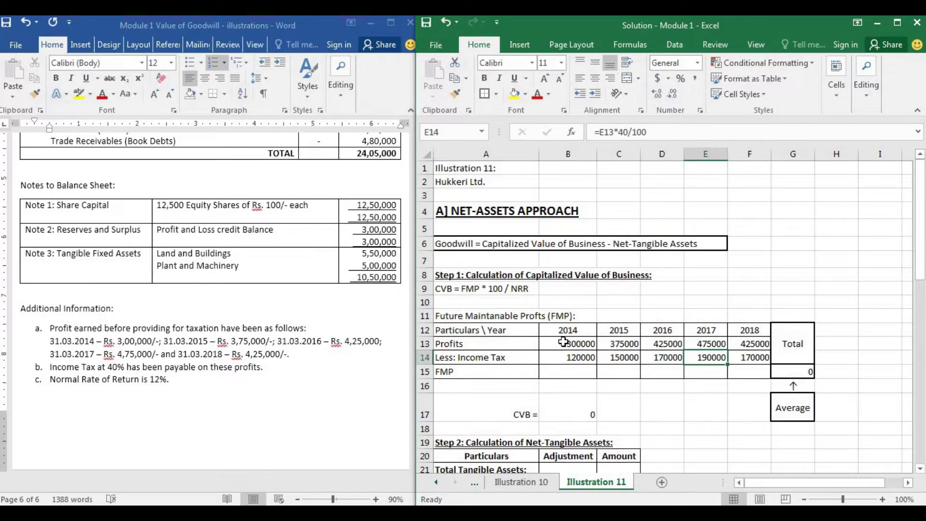
key("Left")
key("Left")
key("Left")
key("Down")
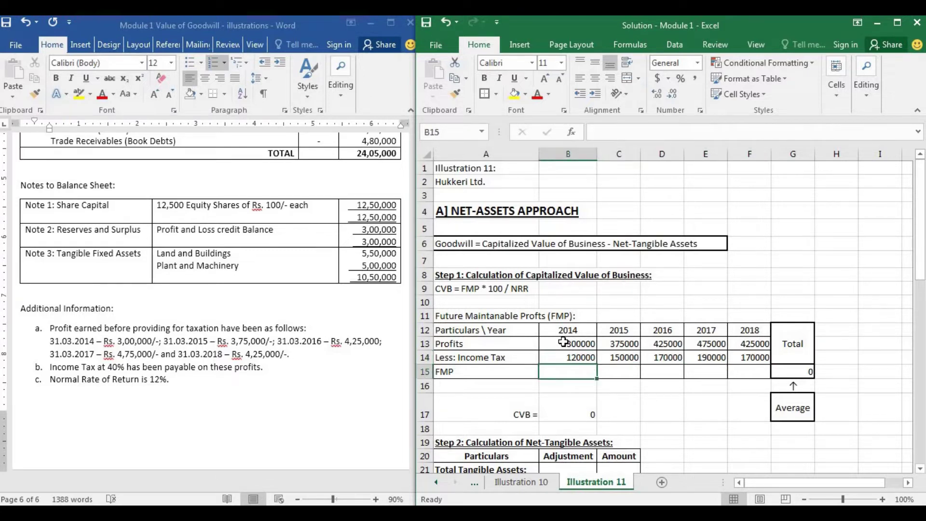
type("=")
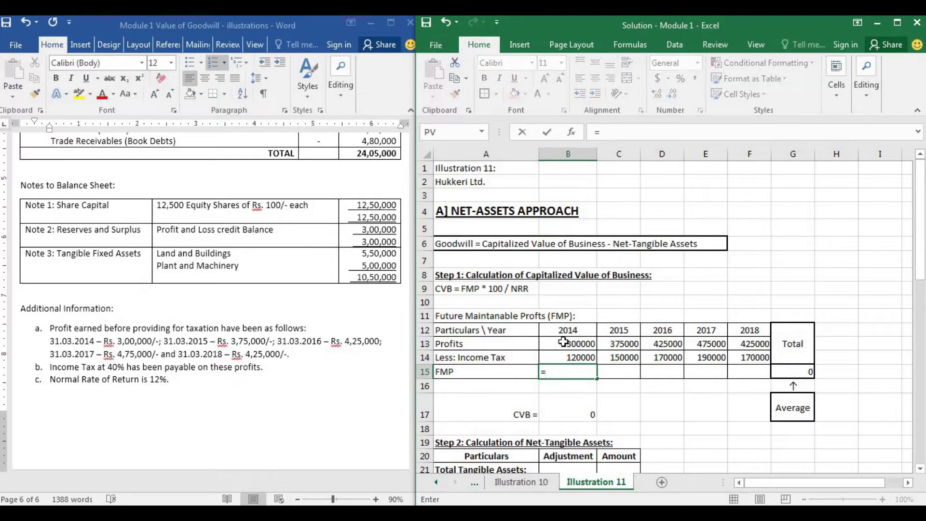
key("Up")
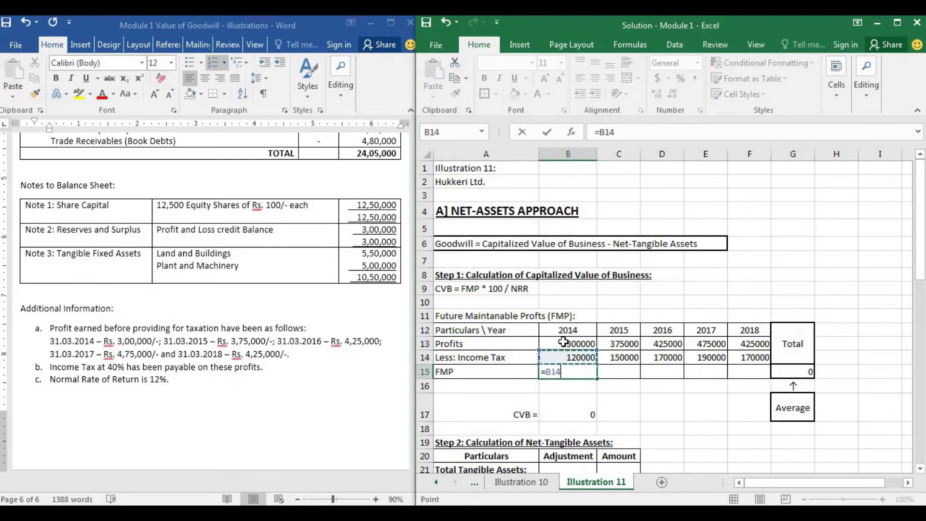
key("Up")
type("-")
key("Up")
key("Return")
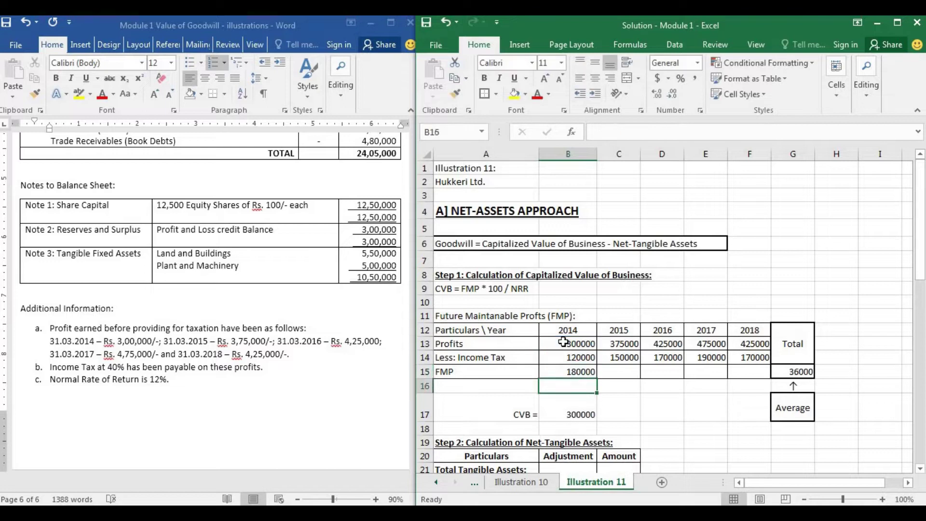
key("Up")
key("ctrl+c")
key("shift+Right")
key("shift+Right")
key("shift+Right")
key("shift+Right")
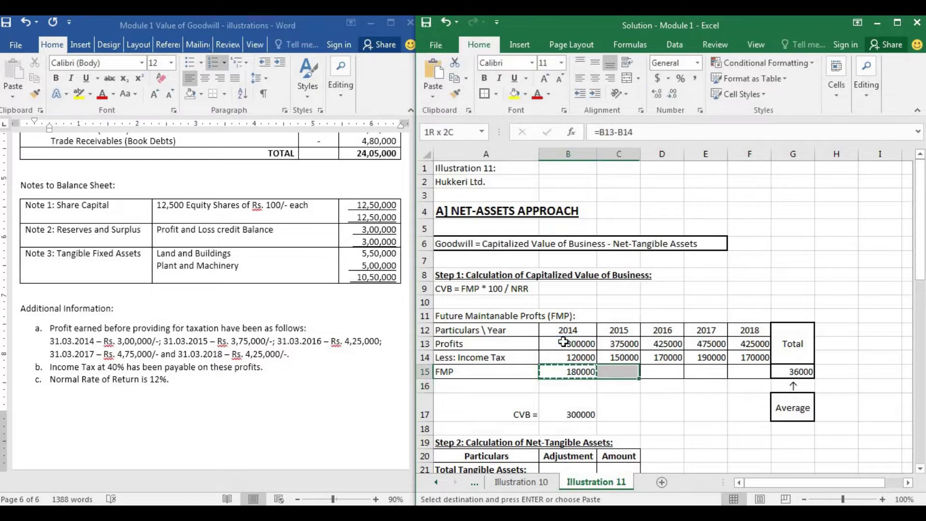
key("ctrl+v")
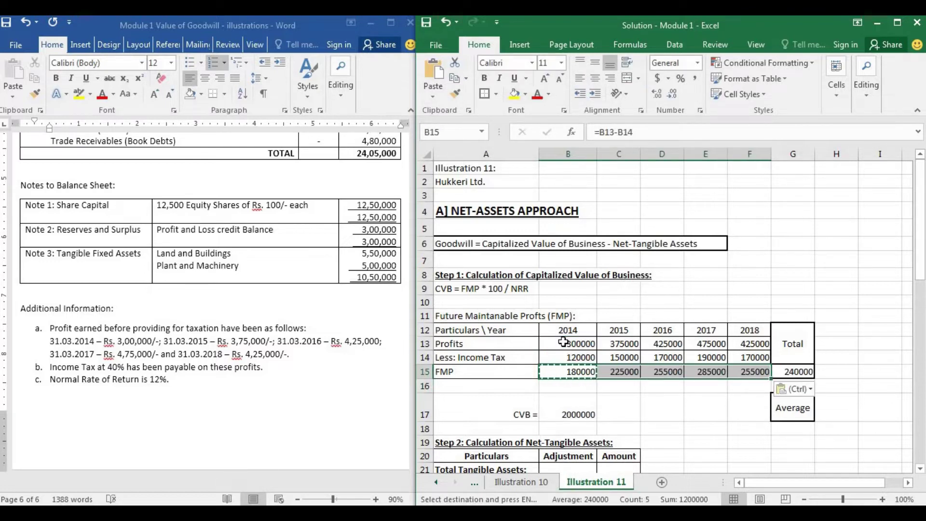
key("Escape")
key("Right")
key("Right")
key("Right")
key("Right")
key("Right")
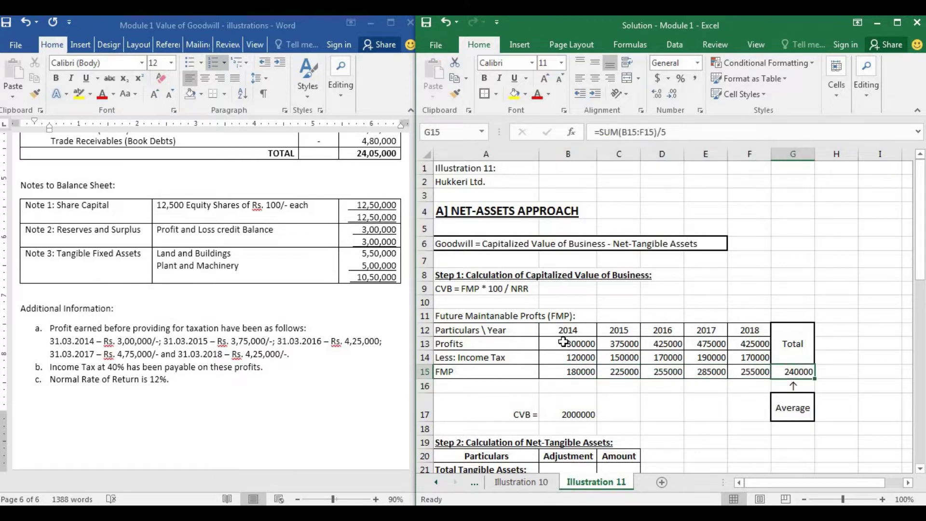
key("Left")
key("Left")
key("Left")
key("Left")
key("Left")
key("shift+Right")
key("shift+Right")
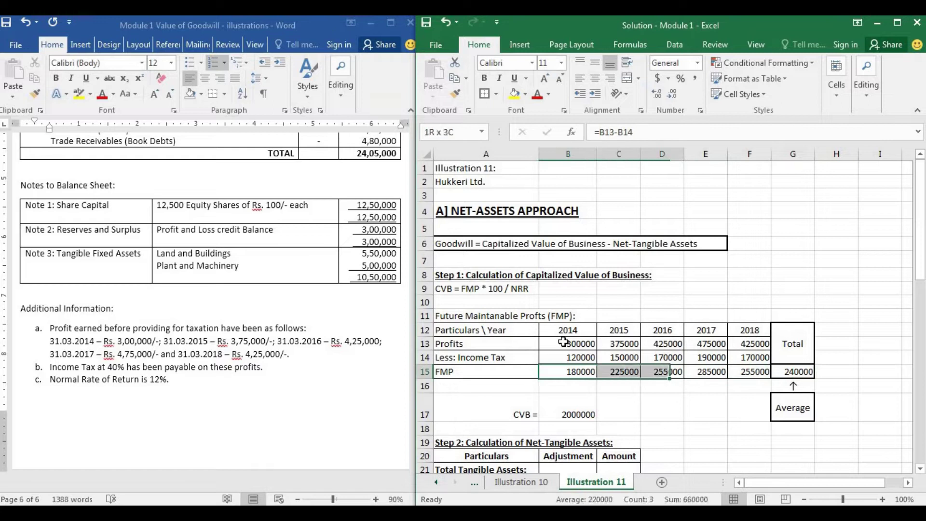
key("shift+Right")
key("shift+Right")
key("shift+Right")
key("Home")
key("Right")
key("shift+Right")
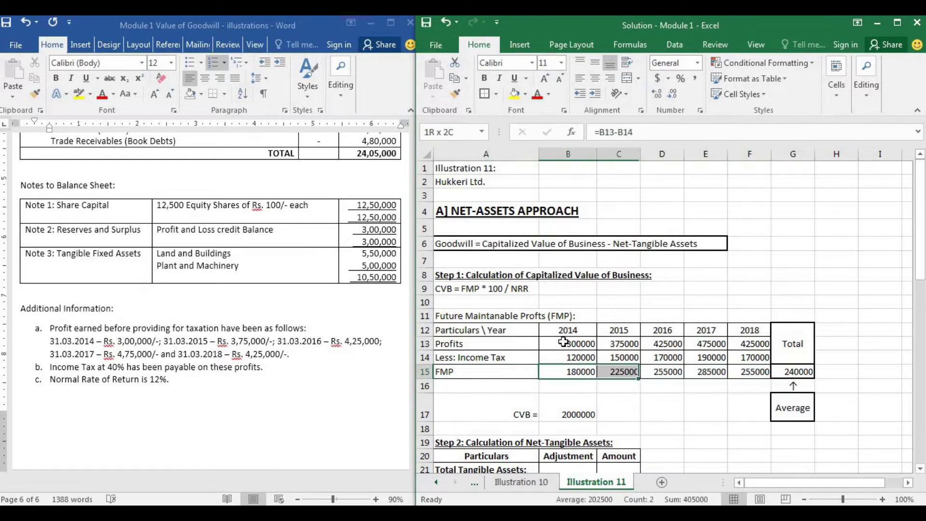
key("shift+Right")
key("shift+Right")
key("shift+Right")
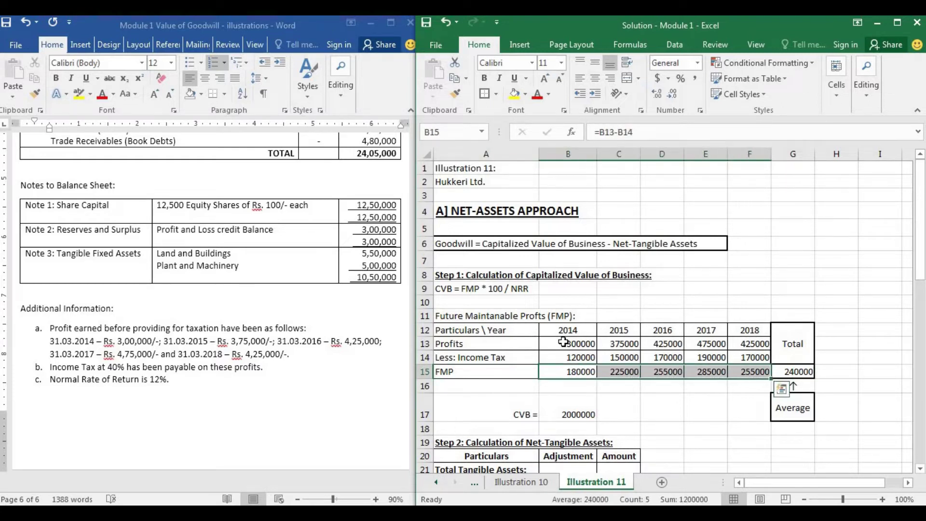
key("Right")
key("Right")
key("Right")
key("Right")
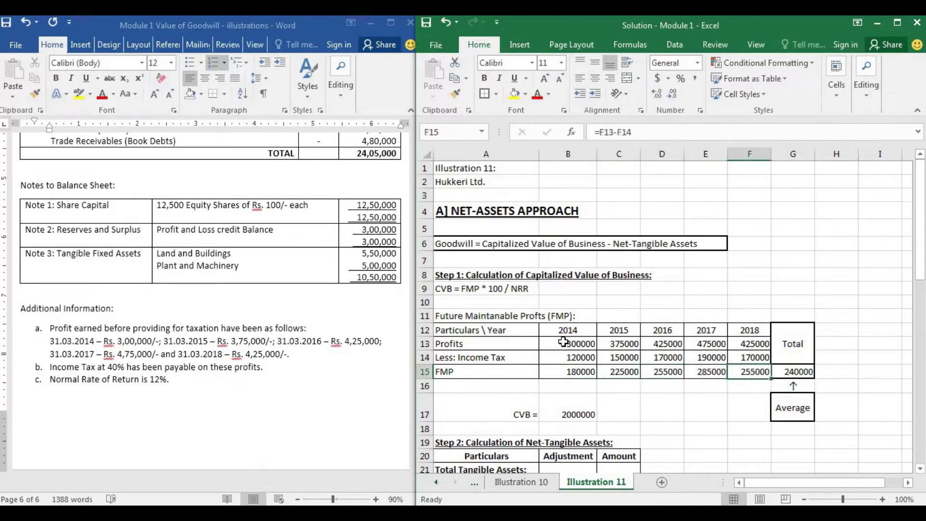
key("Left")
key("Left")
key("Left")
Step: Compare the average FMP formula in G15 with the CVB formula in B17
key("Right")
key("Right")
key("Right")
key("Right")
key("Right")
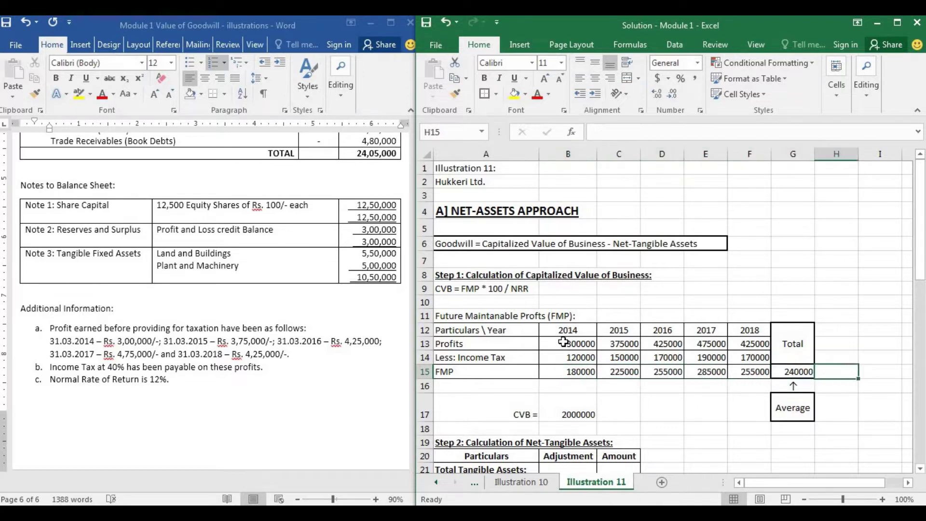
key("Left")
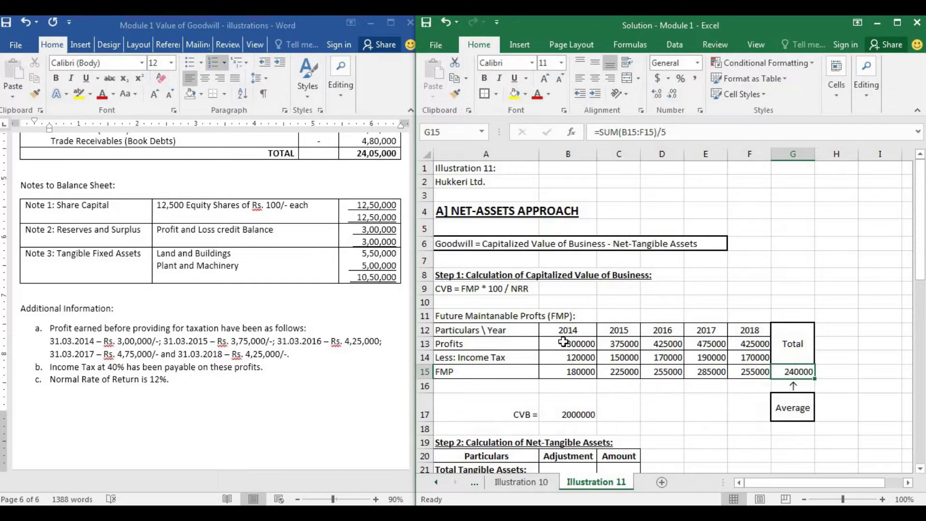
key("Down")
key("Down")
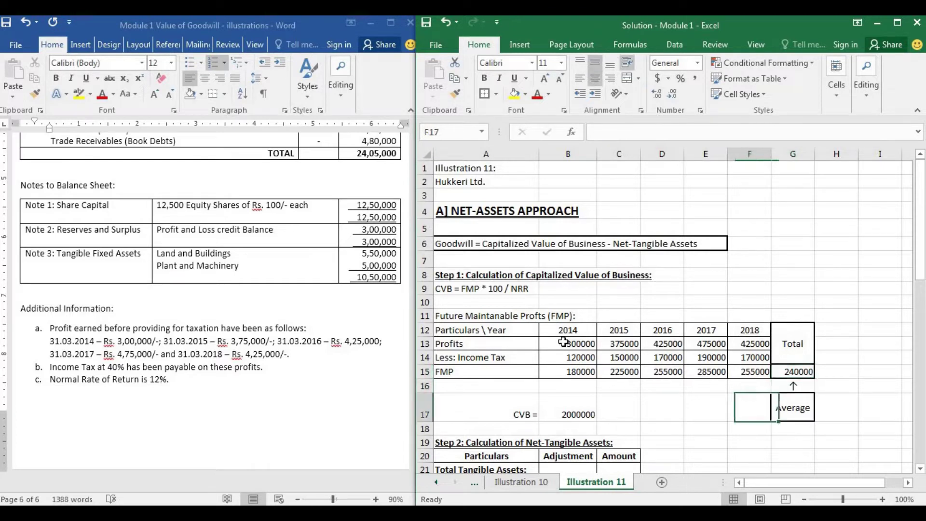
key("Left")
key("Left")
key("Left")
key("Left")
key("Left")
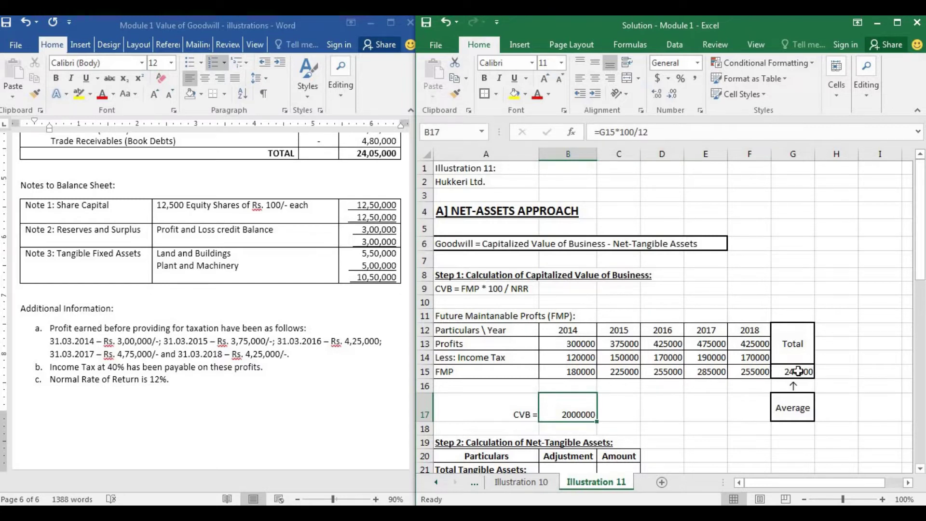
left_click(794, 371)
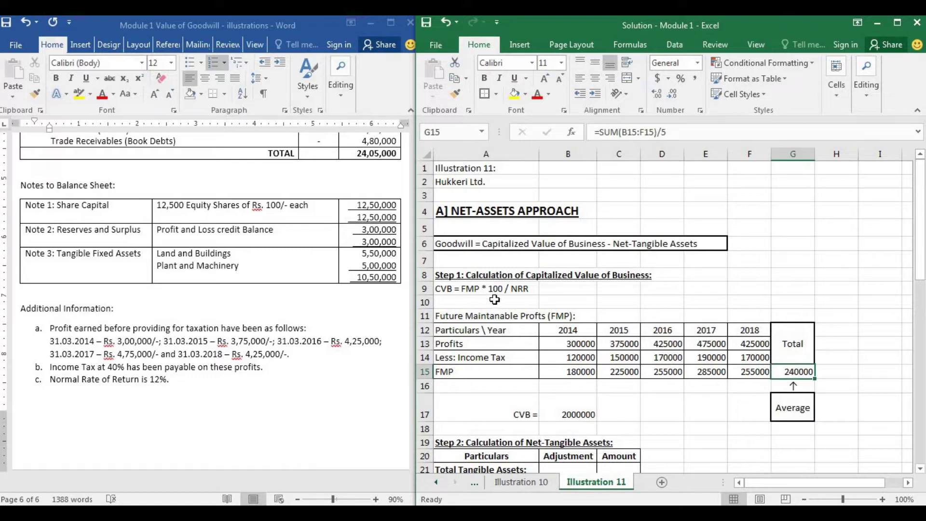
left_click(570, 415)
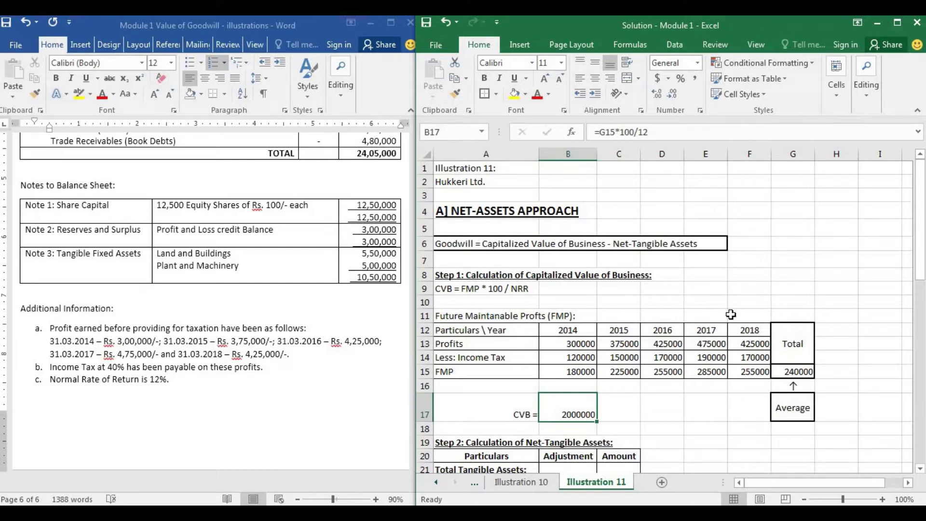
left_click(800, 373)
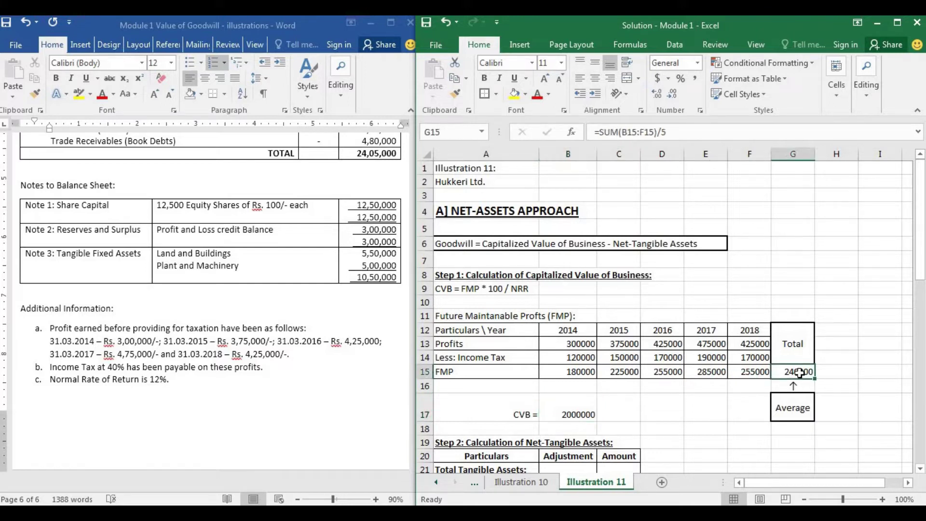
Step: Rewrite B17 as =240000*100/12, keeping CVB at 2000000
left_click(568, 414)
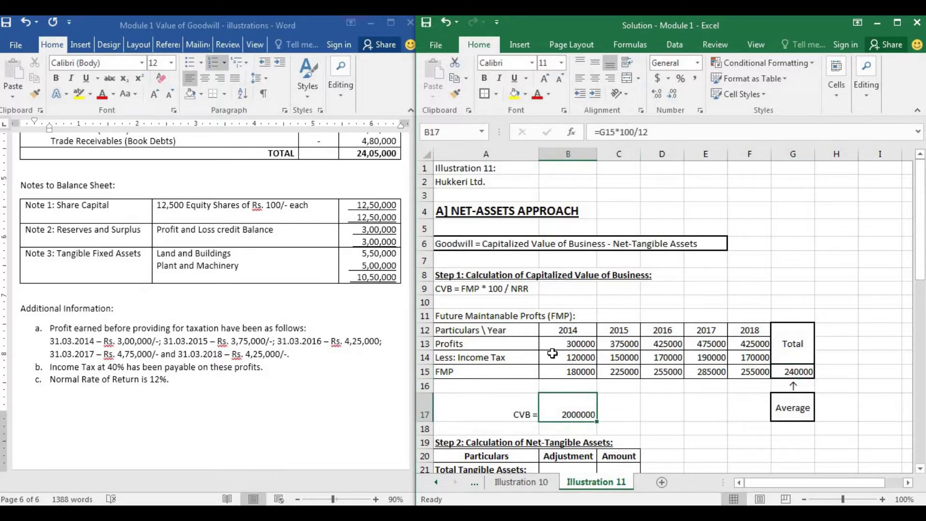
type("=")
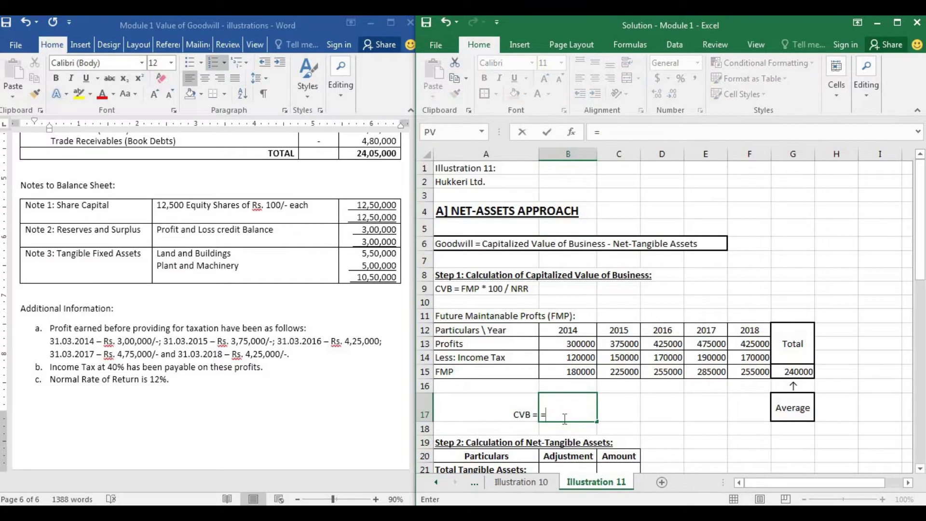
type("24000")
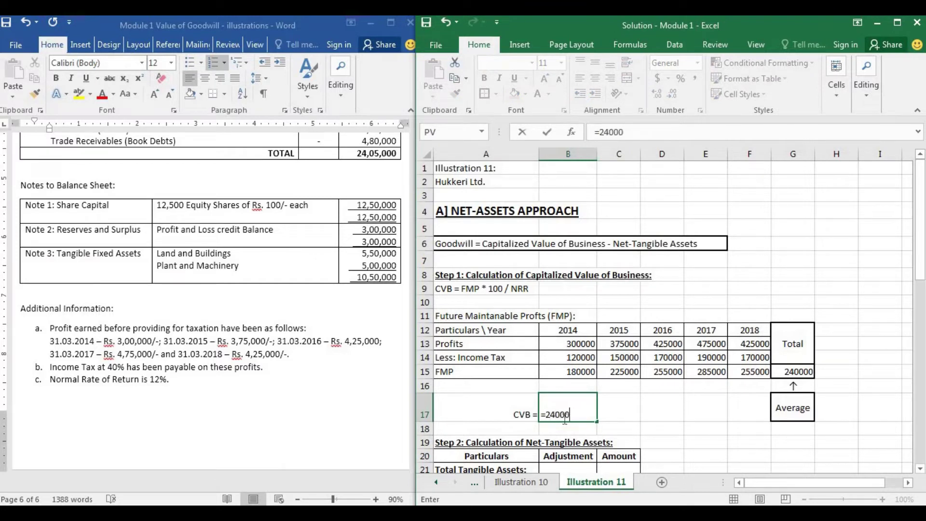
type("0*100/12")
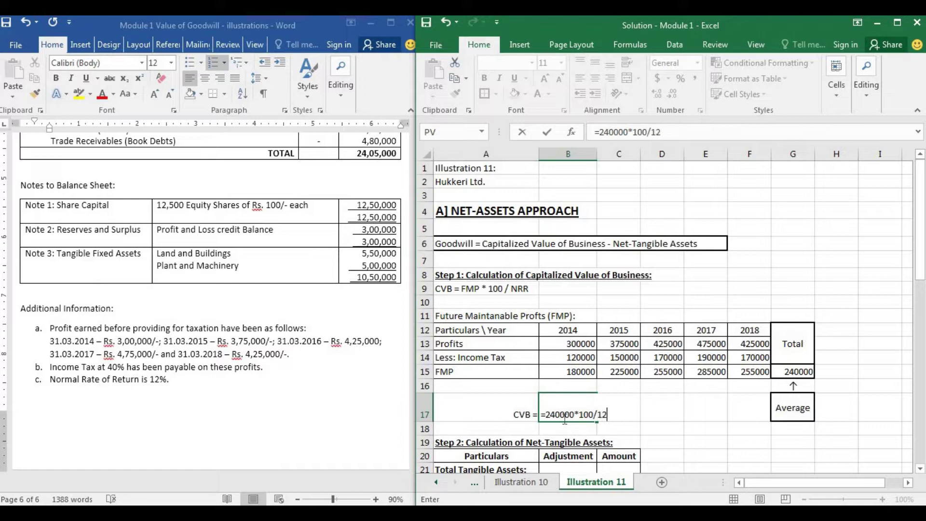
key("Return")
key("Down")
key("Down")
key("Down")
key("Down")
key("Down")
key("Down")
key("Down")
key("Down")
key("Down")
Step: Return to the top of the Excel sheet, then scroll to Step 2 and select A22
key("Up")
key("Up")
key("Up")
key("Up")
key("Up")
key("Up")
key("Up")
key("Up")
key("Up")
key("Up")
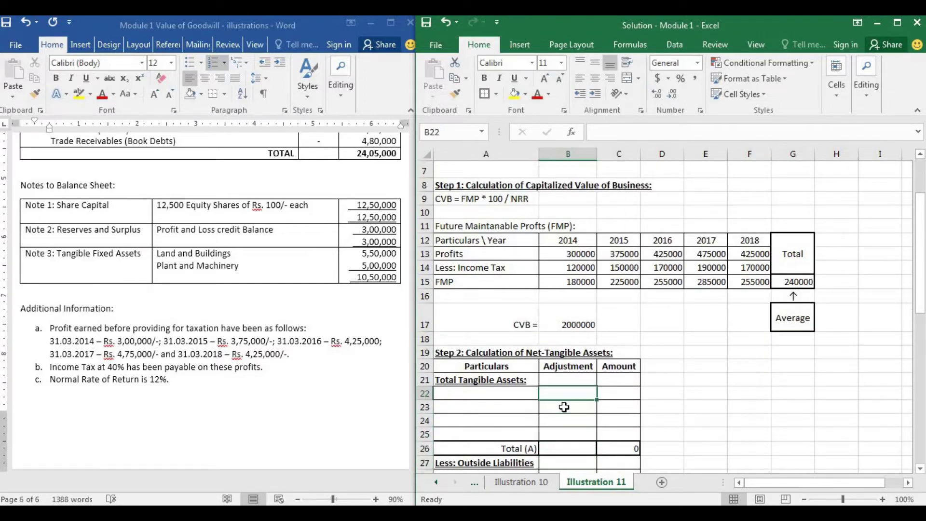
key("Up")
key("Up")
key("Up")
key("Up")
key("Up")
key("Up")
key("Up")
key("Up")
key("Up")
key("Up")
key("Up")
key("Up")
key("Up")
key("Up")
key("Up")
key("Up")
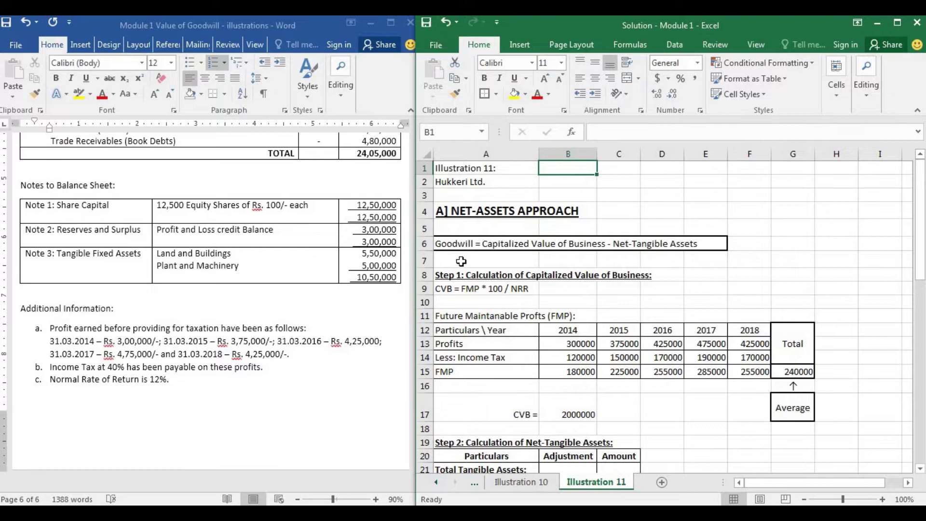
left_click(465, 239)
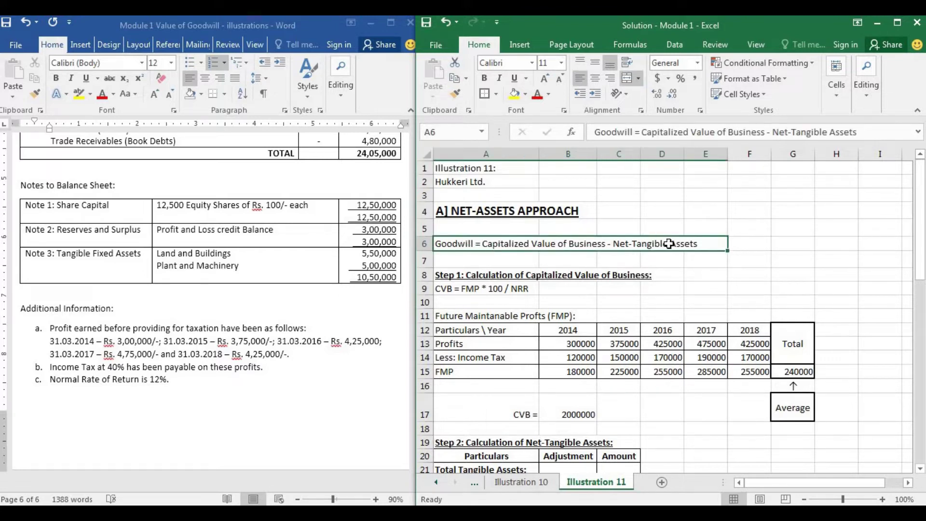
scroll(501, 376, "down", 2)
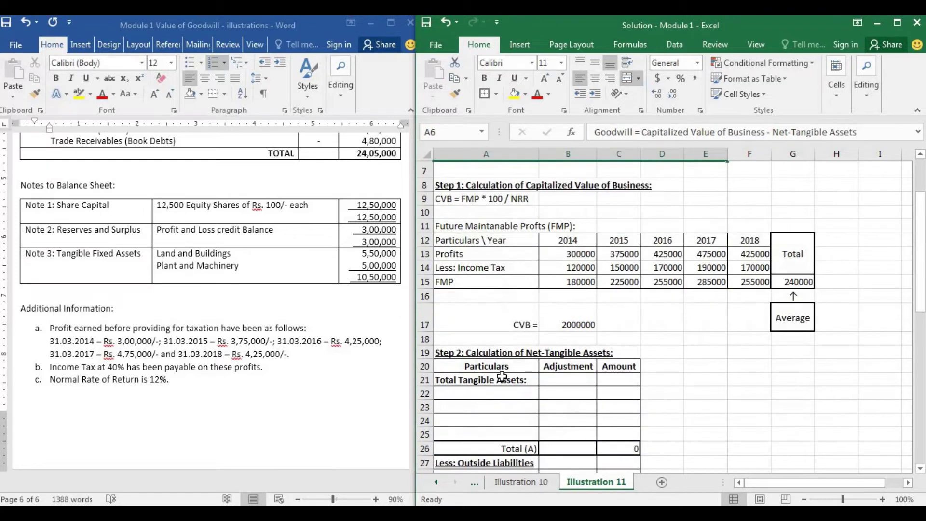
left_click(489, 392)
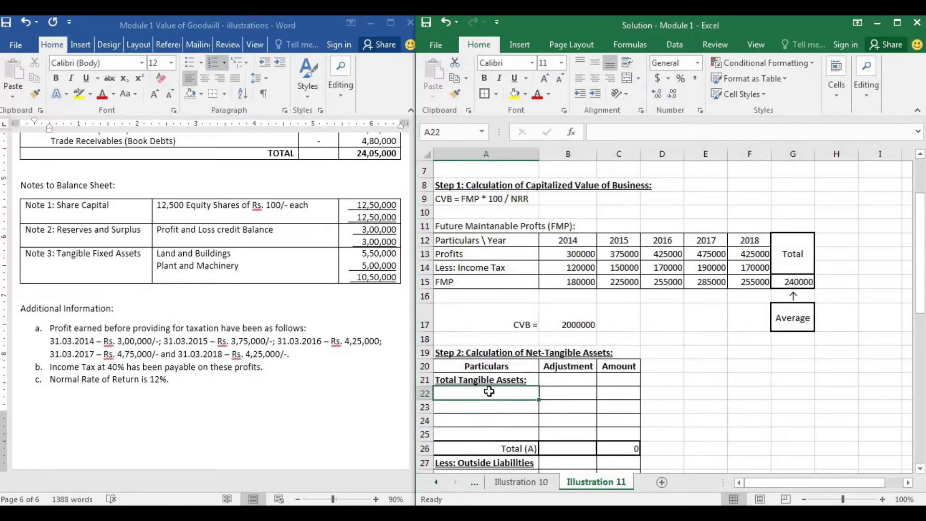
scroll(489, 391, "up", 2)
scroll(488, 391, "down", 2)
scroll(488, 390, "down", 1)
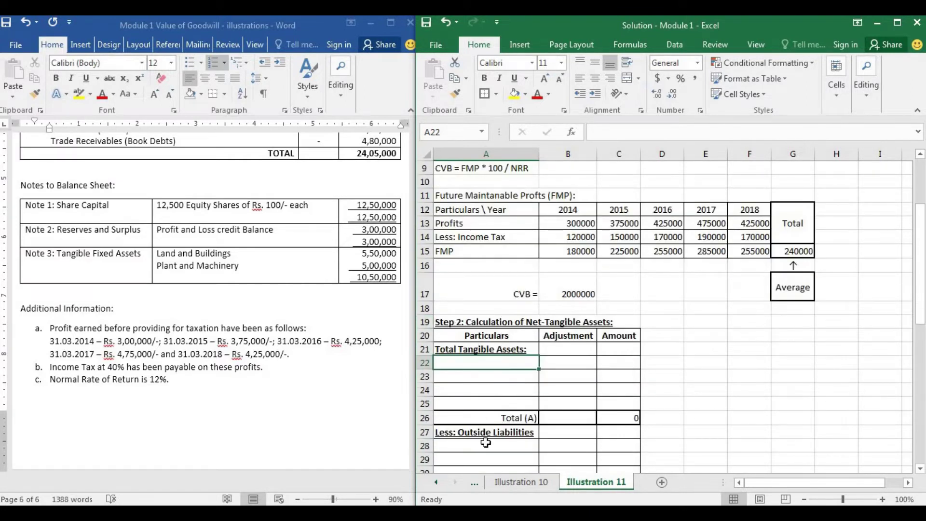
scroll(337, 282, "up", 2)
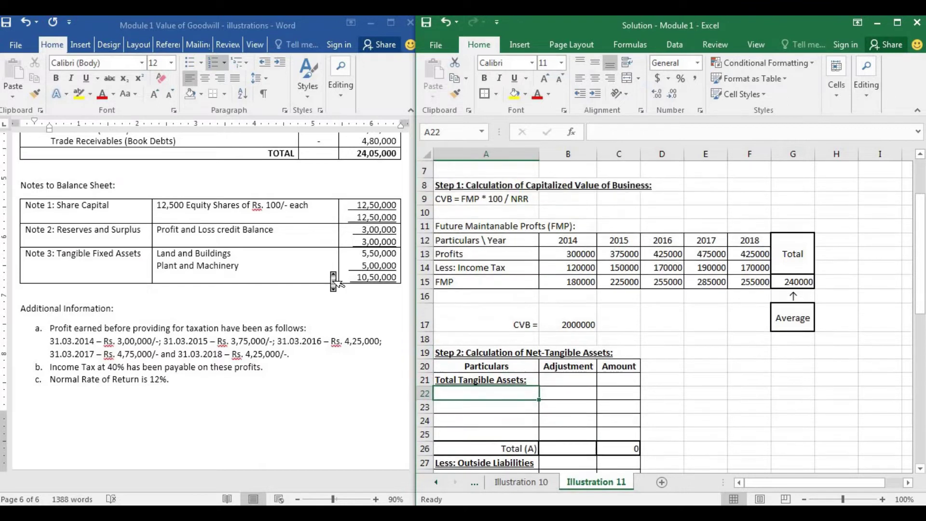
Step: Scroll Word up to the balance sheet and highlight the Tangible Fixed Assets line
left_click(269, 288)
scroll(268, 288, "up", 2)
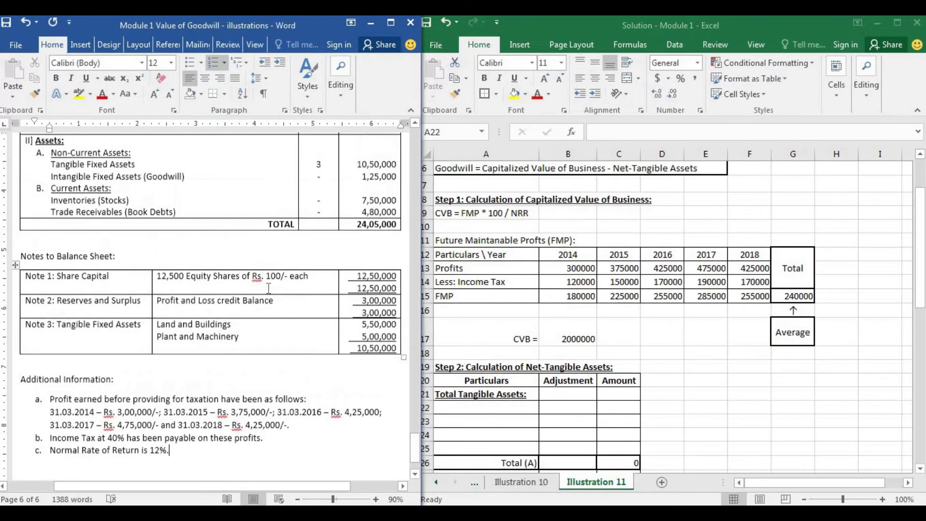
scroll(268, 288, "up", 3)
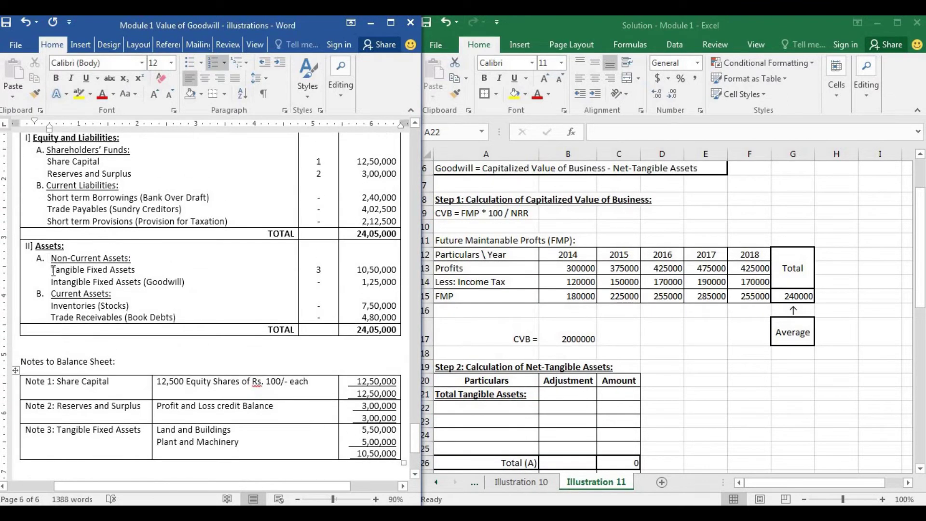
left_click_drag(53, 271, 318, 270)
left_click(317, 269)
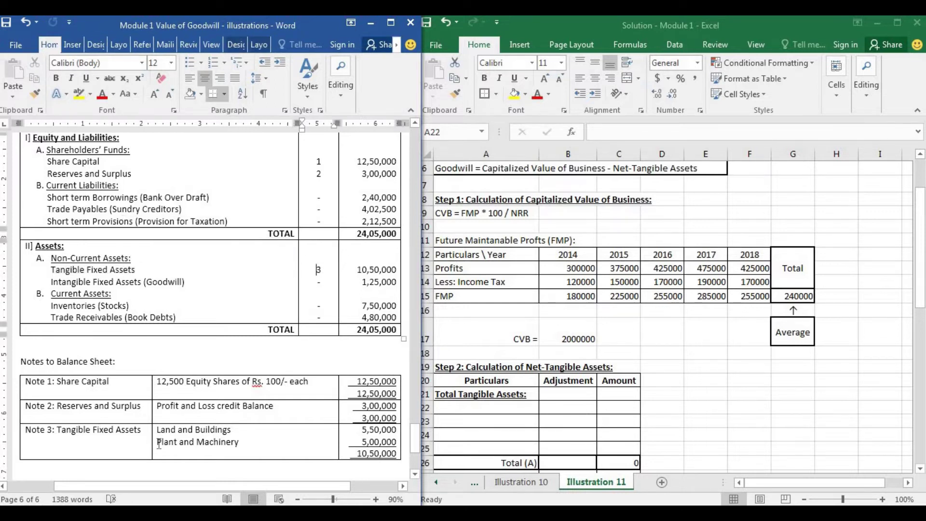
Step: Enter Land & Buildings 550000 and Plant and Machinery 500000 in the Step 2 table
left_click(466, 406)
type("L")
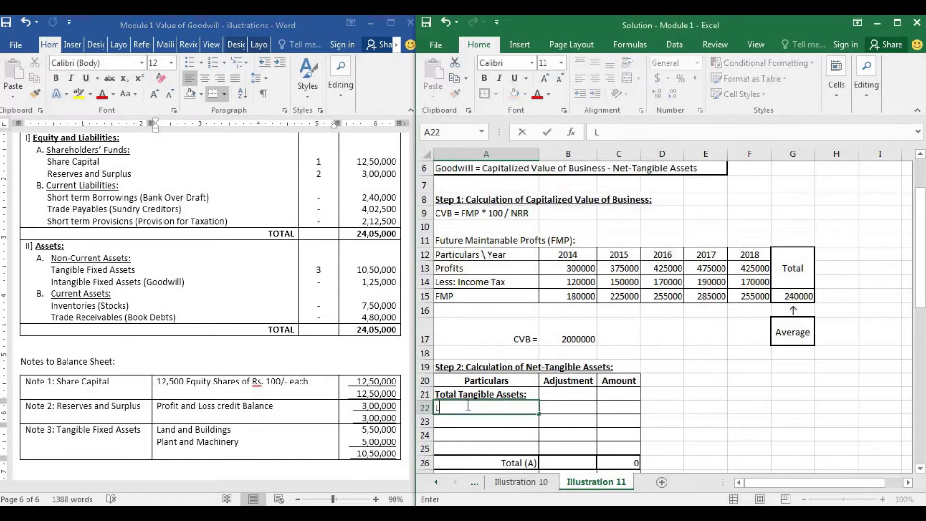
type("and & Buildings")
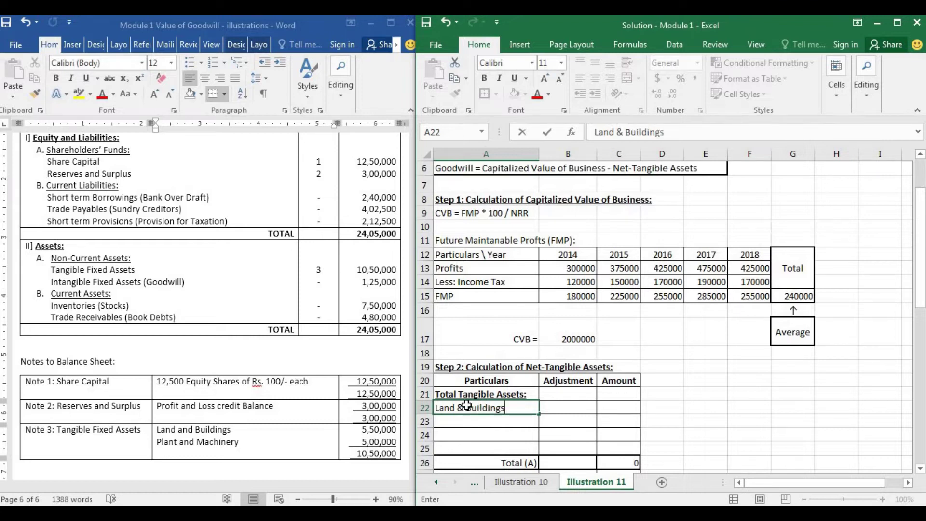
key("Return")
type("Plant a")
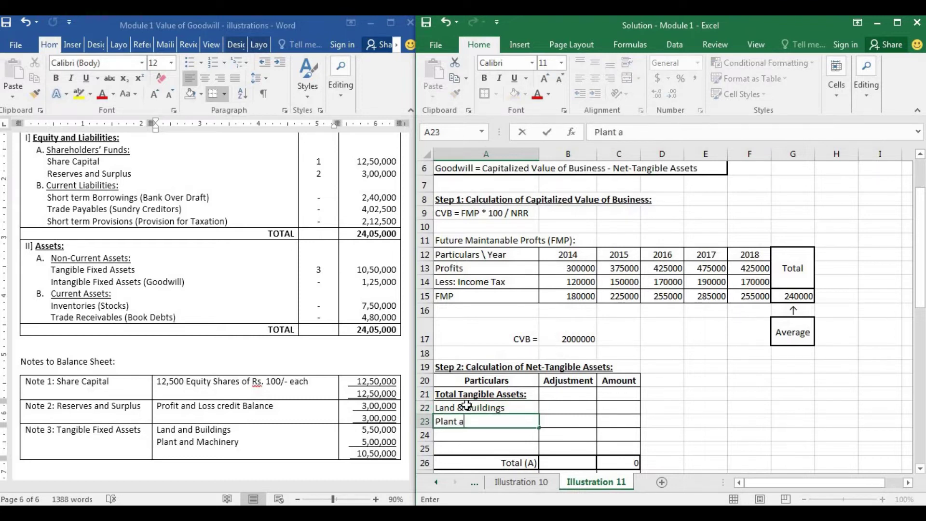
type("nd Machine")
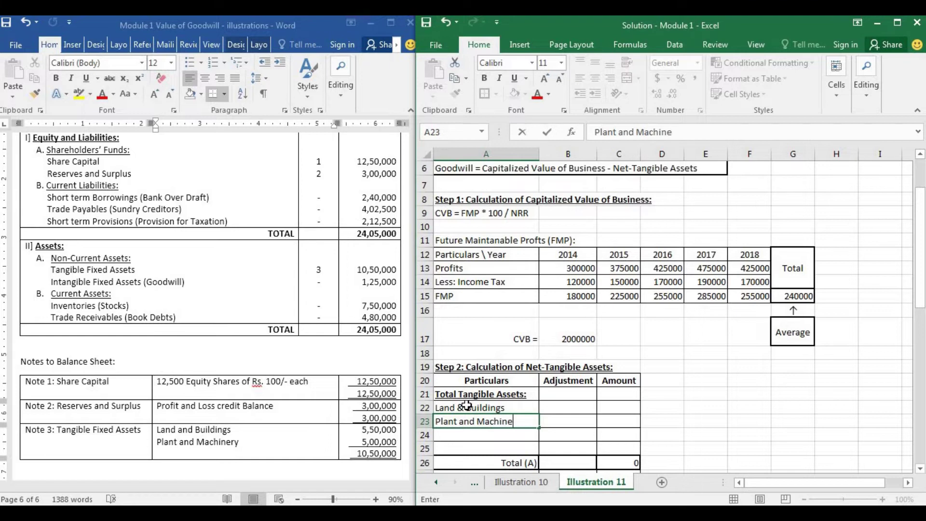
type("ry")
key("Tab")
key("Up")
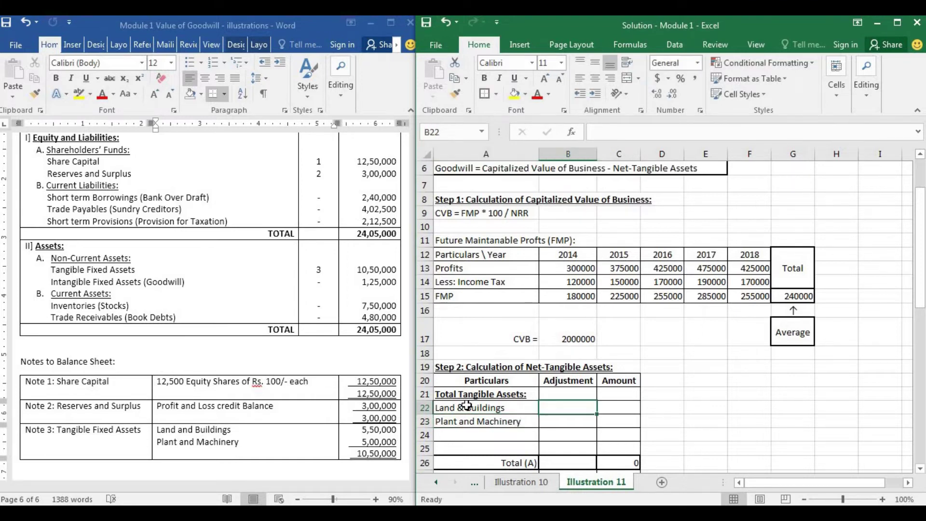
type("550000")
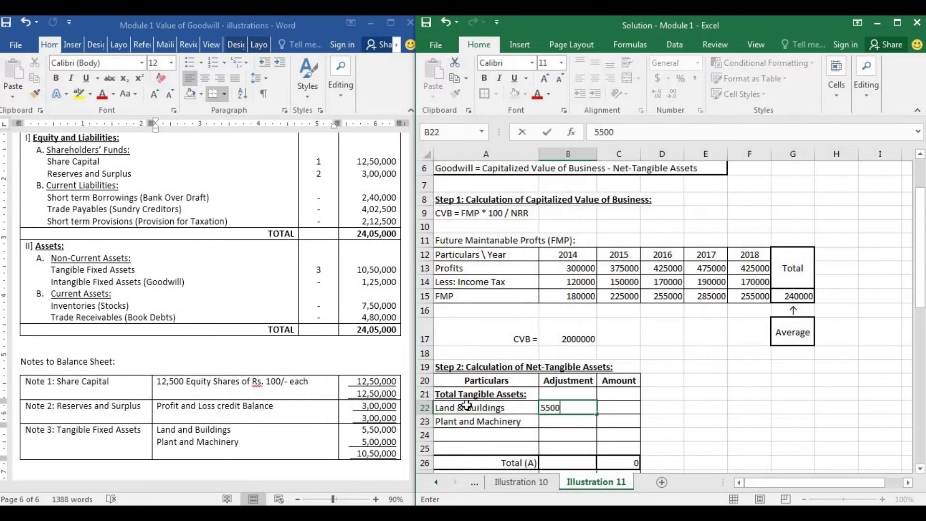
key("Return")
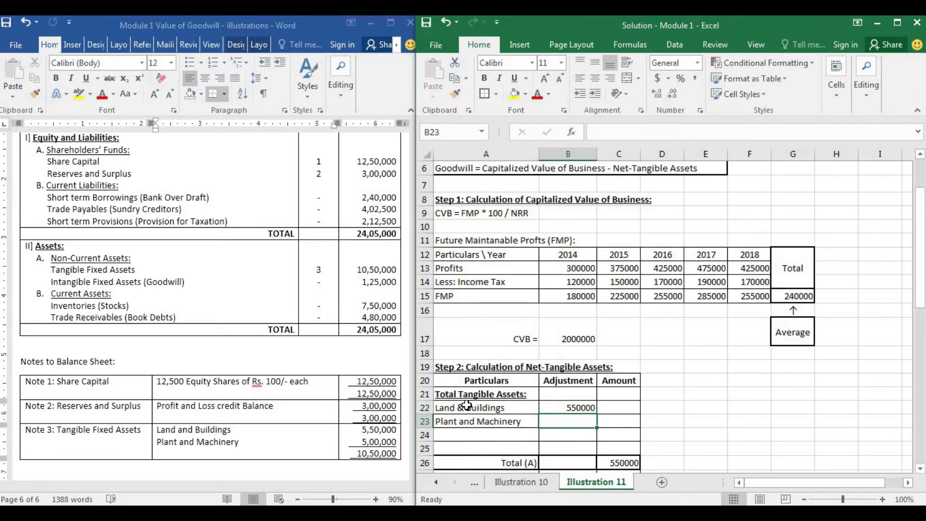
type("500000")
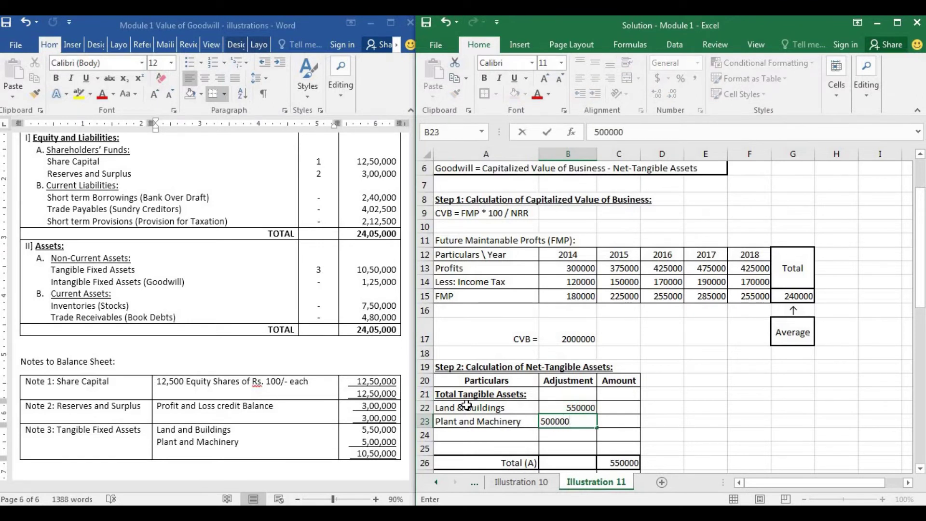
key("Return")
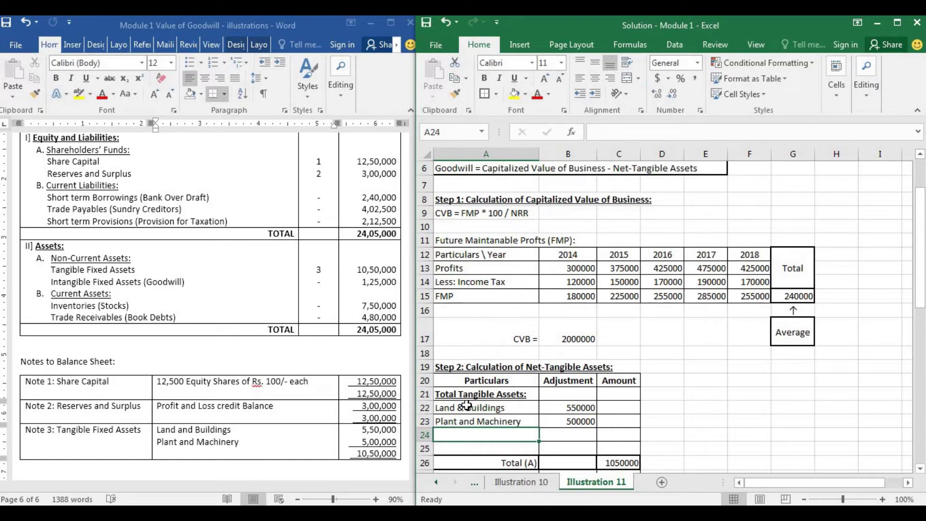
Step: Add Stocks 750000 and Book-Debts 480000, then check Total (A) of 2280000
type("Stocks")
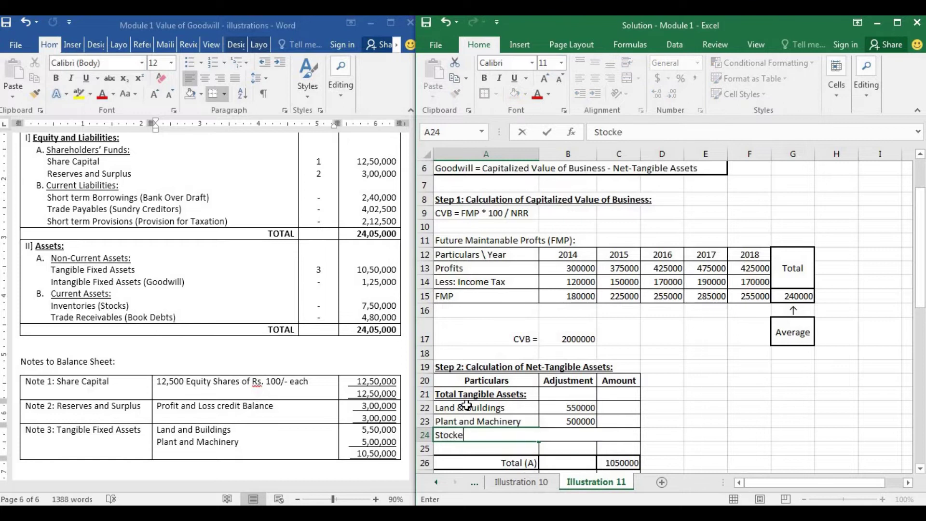
key("Tab")
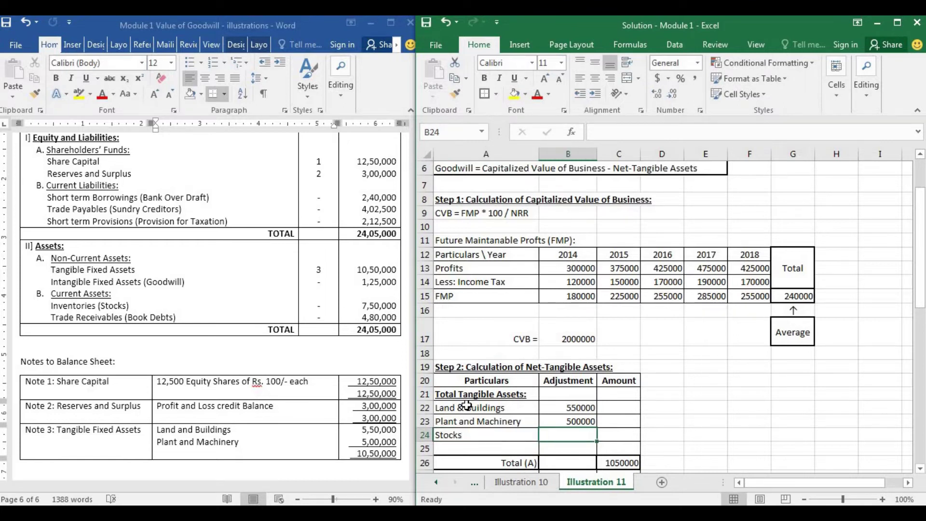
type("750000")
key("Return")
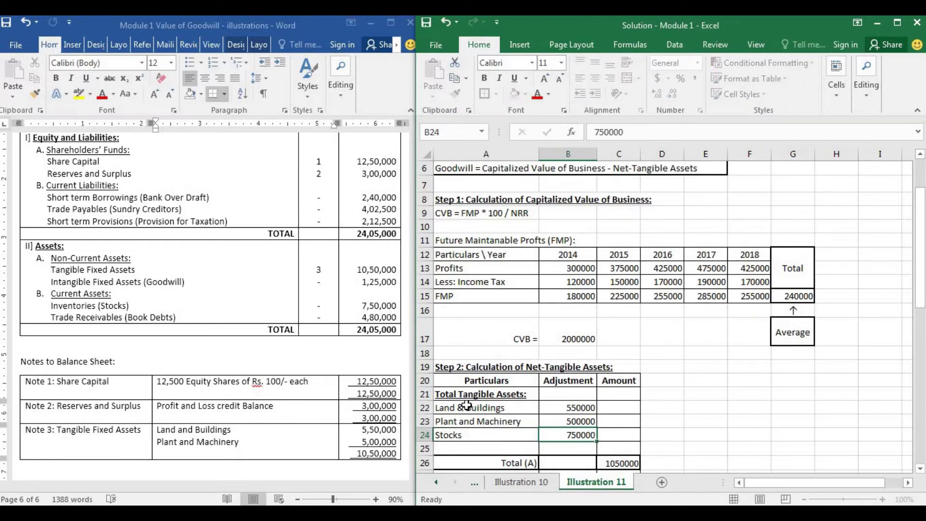
type("Bo")
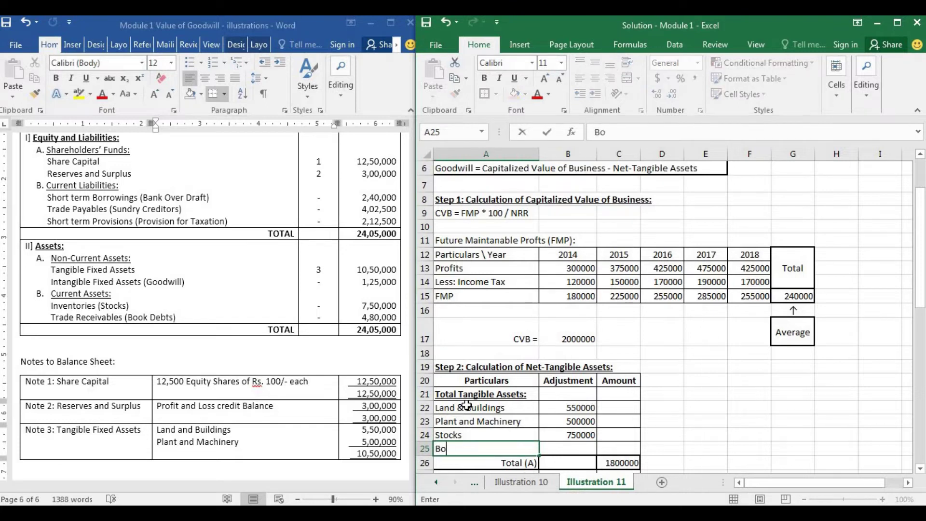
type("ok-Debs")
type("s")
key("Tab")
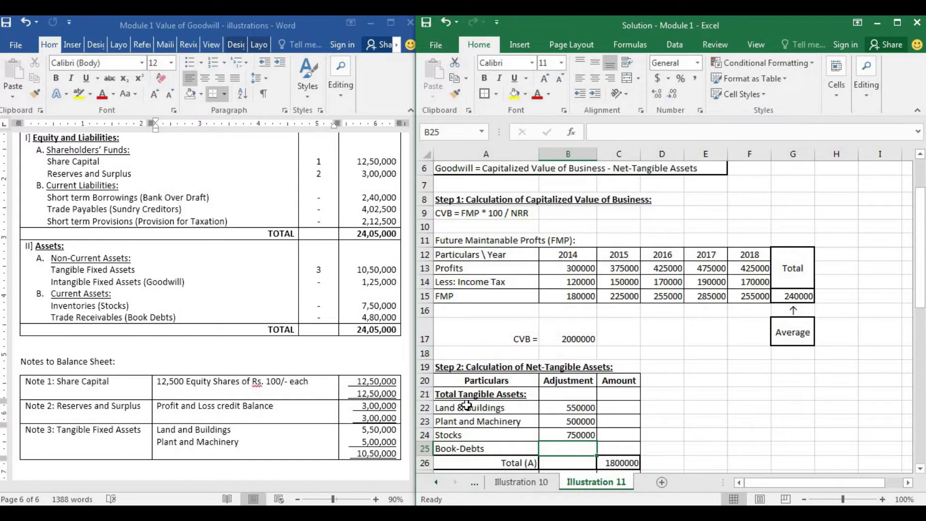
type("48000")
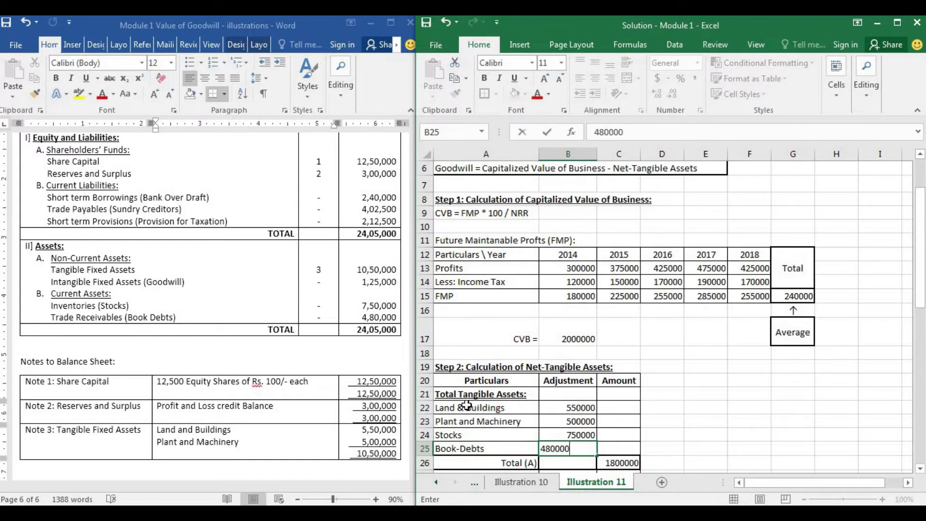
type("0")
key("Tab")
key("Down")
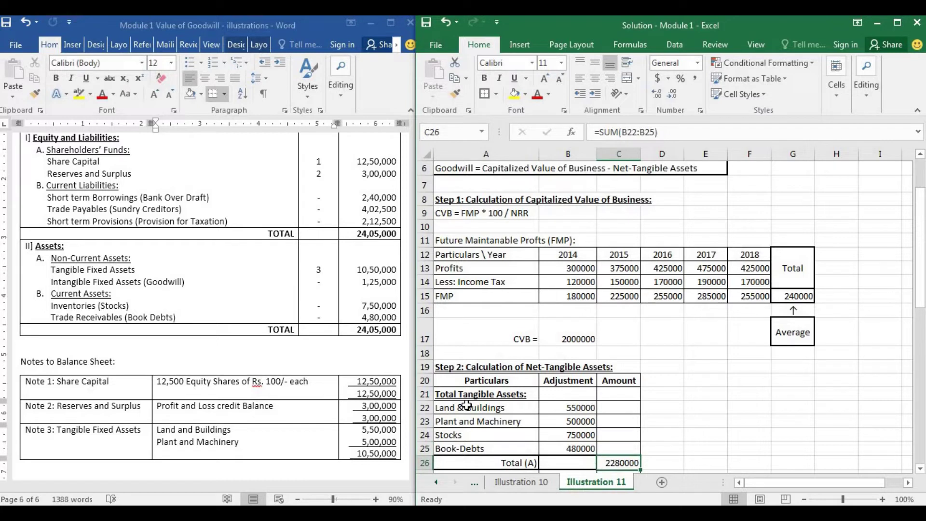
Step: Scroll Excel to the Less: Outside Liabilities block and select its first empty row
scroll(466, 405, "down", 3)
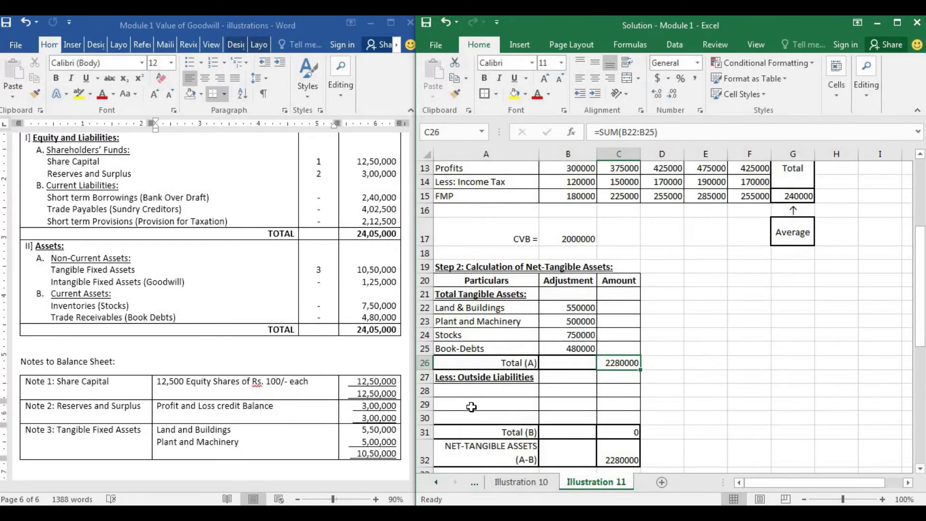
left_click(466, 384)
left_click(463, 393)
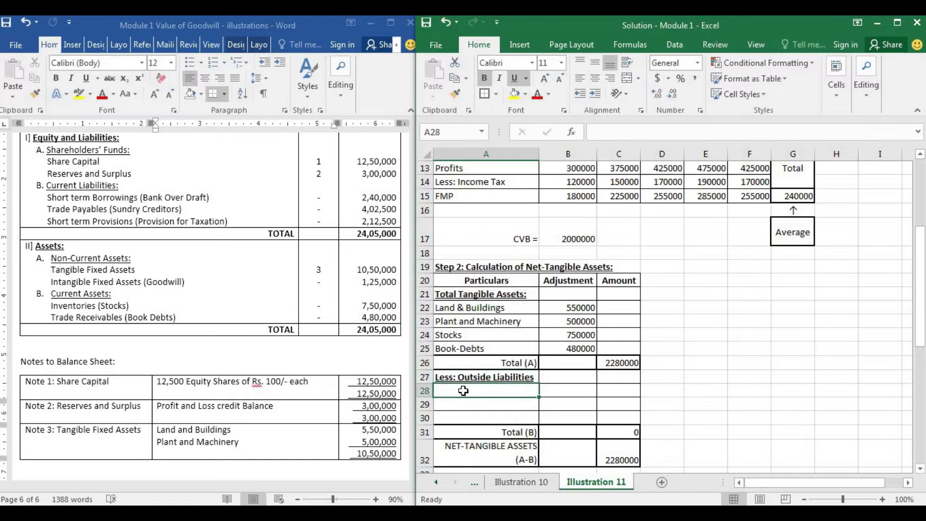
scroll(155, 362, "up", 2)
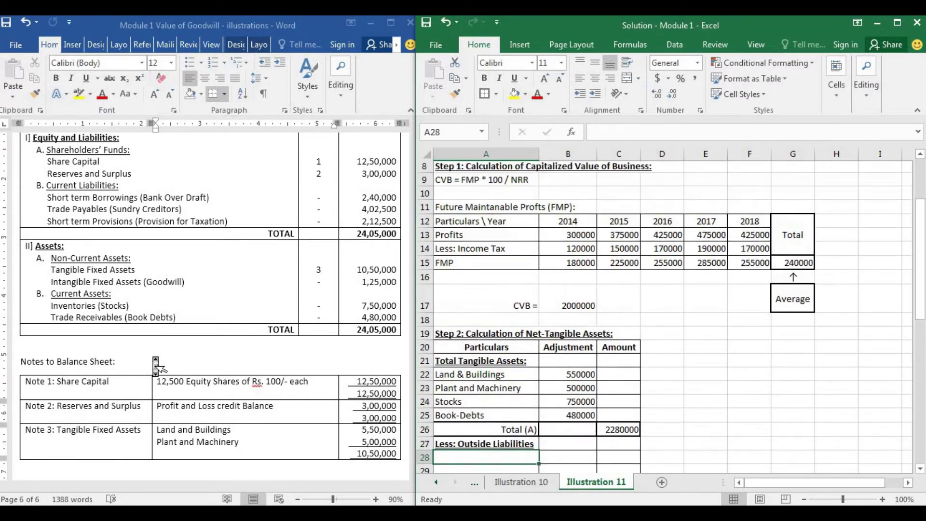
scroll(155, 361, "down", 2)
Step: In Word's statement, highlight the Shareholders' Funds lines and the three current liability lines
left_click(155, 256)
scroll(155, 255, "up", 2)
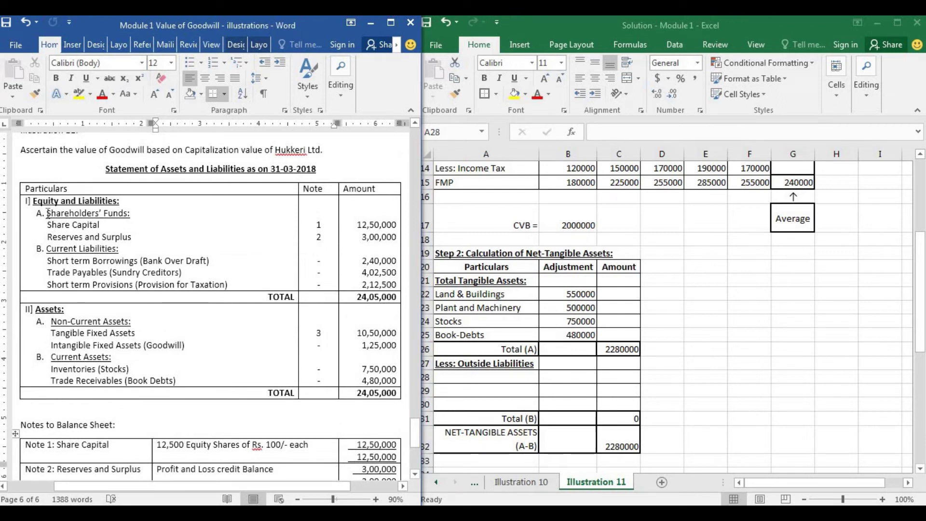
left_click_drag(66, 213, 131, 213)
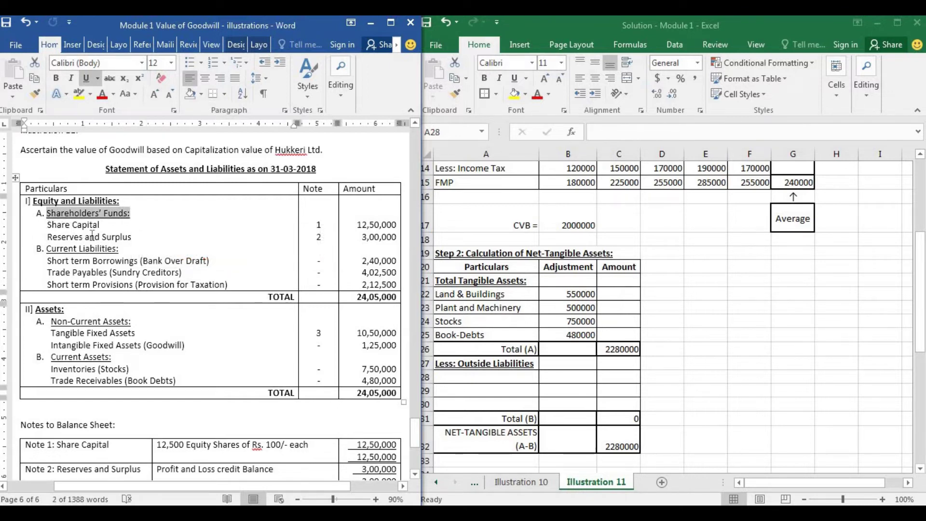
left_click_drag(72, 224, 48, 225)
left_click_drag(104, 225, 83, 237)
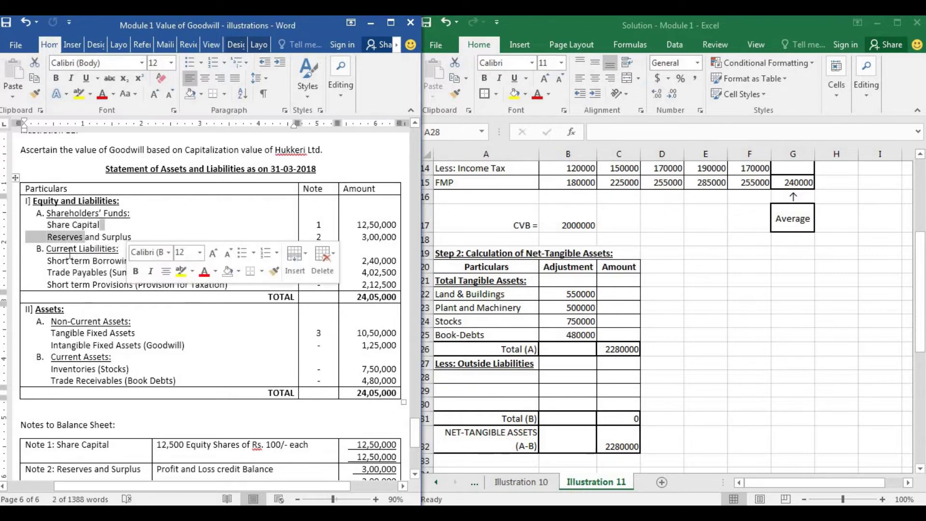
left_click(69, 251)
left_click_drag(47, 261, 161, 285)
left_click(161, 284)
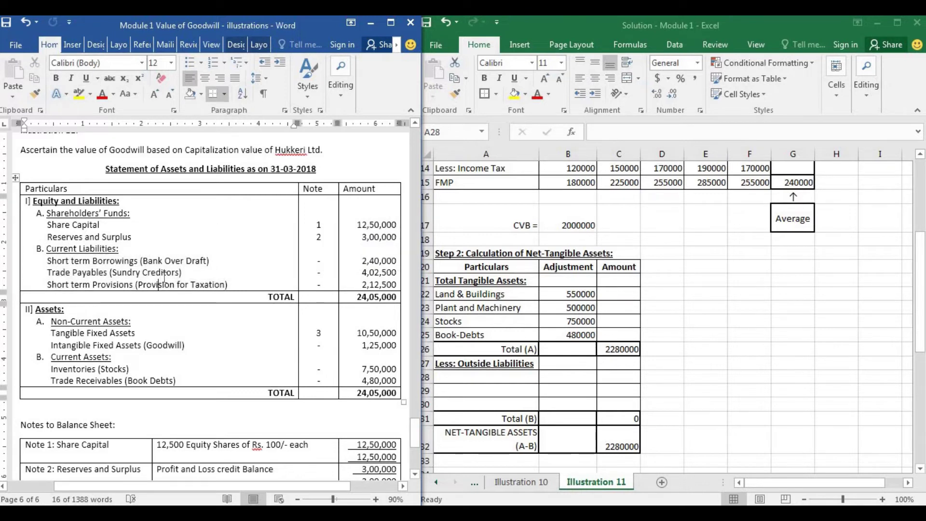
Step: Enter Bank Overdraft, Sundry Creditors and Provision for Taxation as labels in A28:A30
left_click(484, 377)
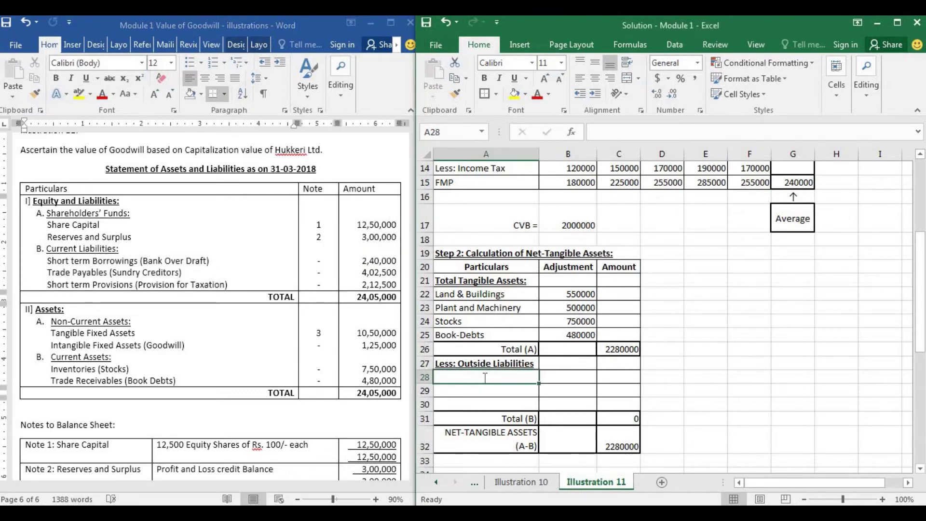
type("Bank")
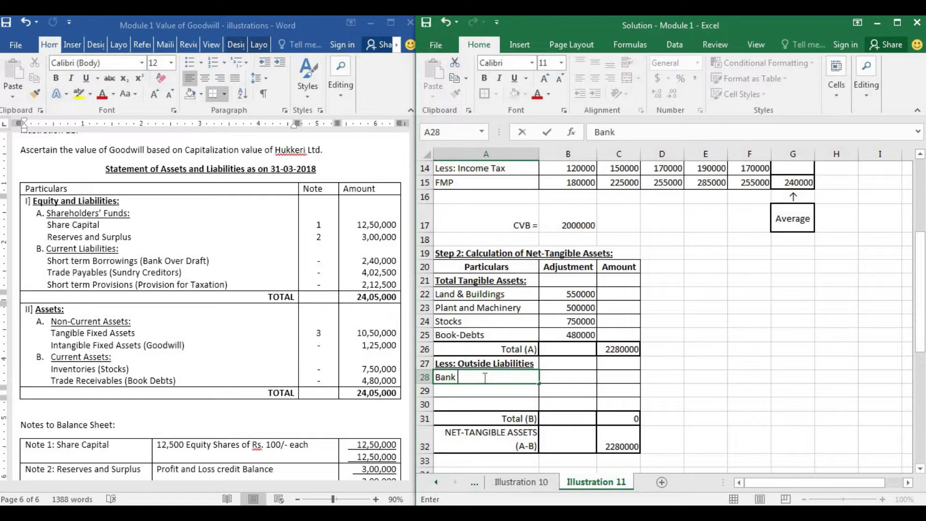
type(" Overdragt")
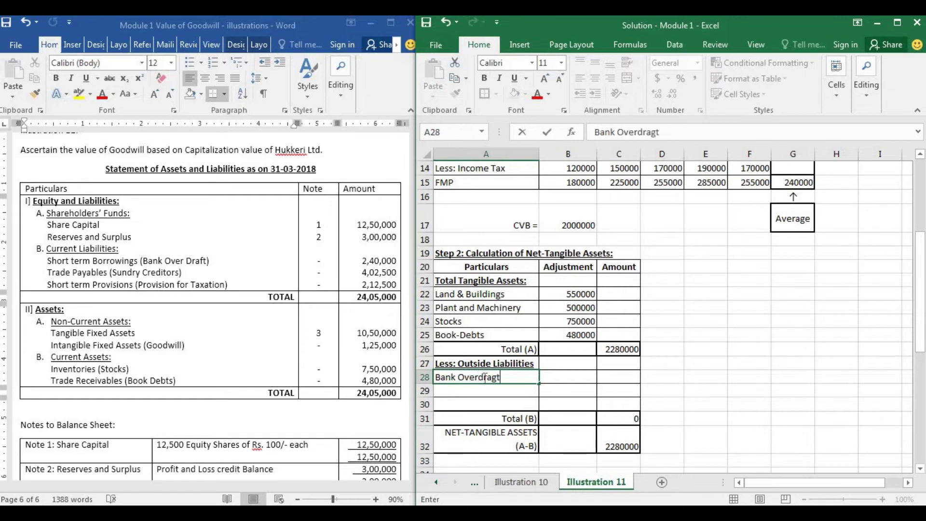
key("BackSpace")
key("BackSpace")
type("ft")
key("Return")
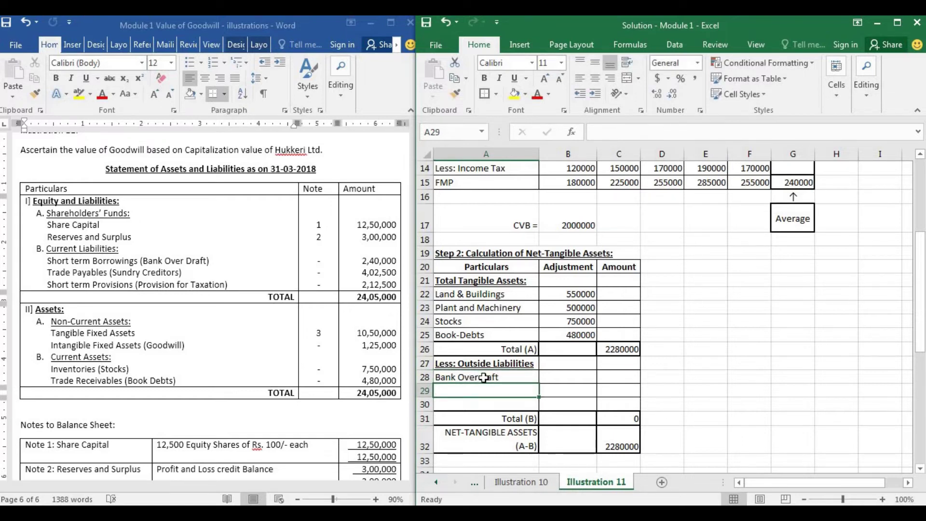
type("Sunde")
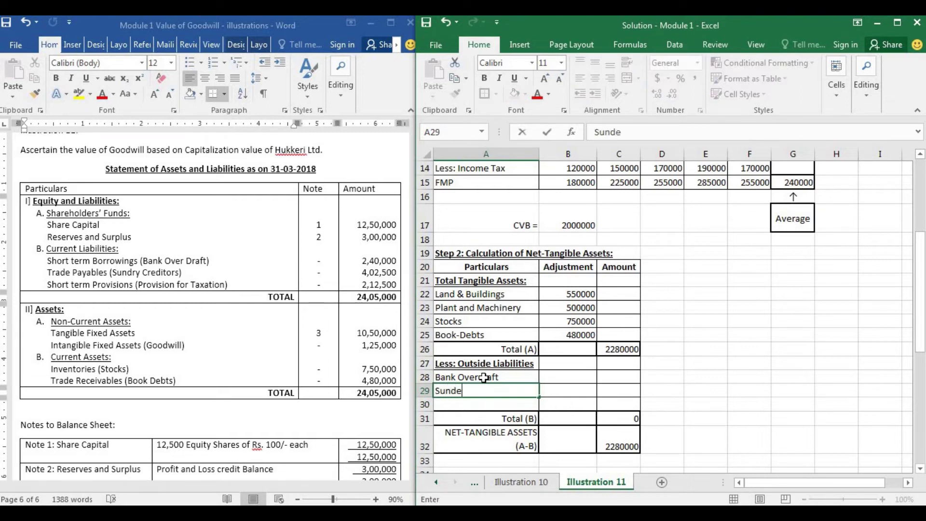
type("y Creditor")
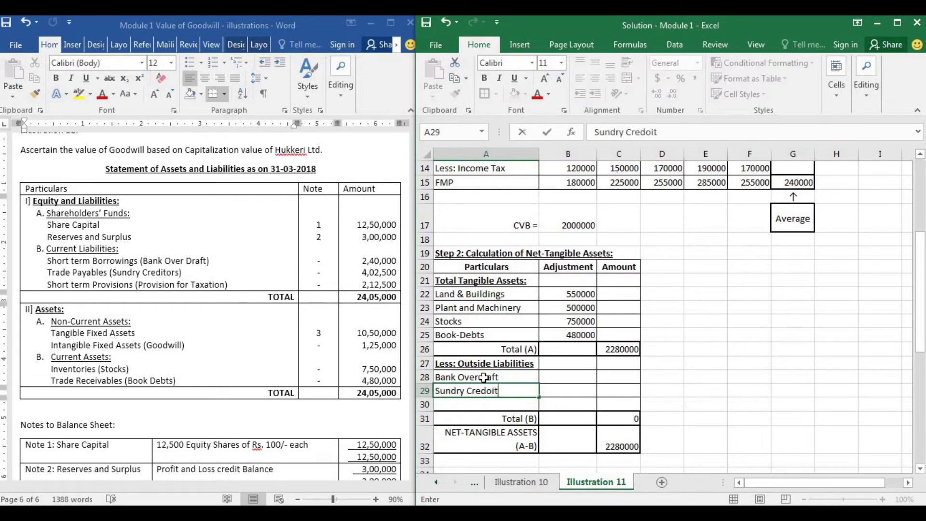
key("BackSpace")
key("BackSpace")
key("BackSpace")
key("BackSpace")
type("itors")
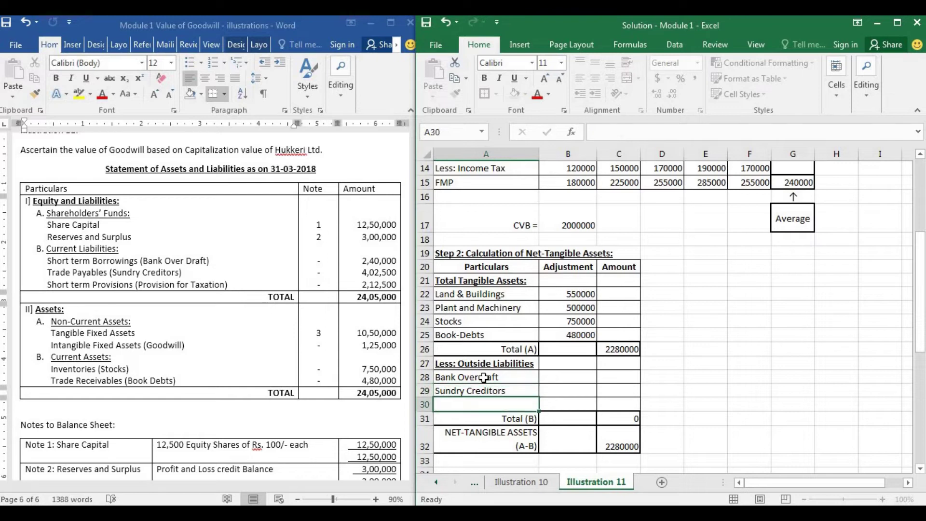
type("Provi")
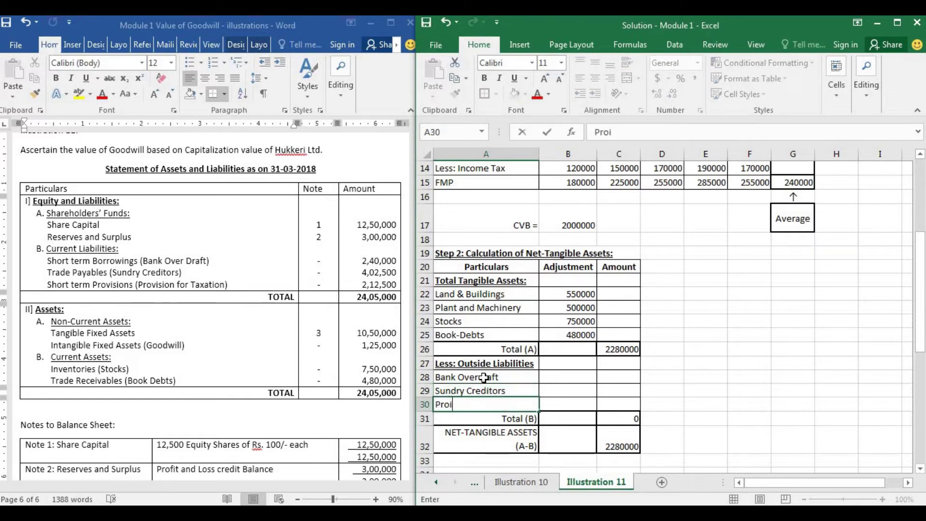
type("sion fo")
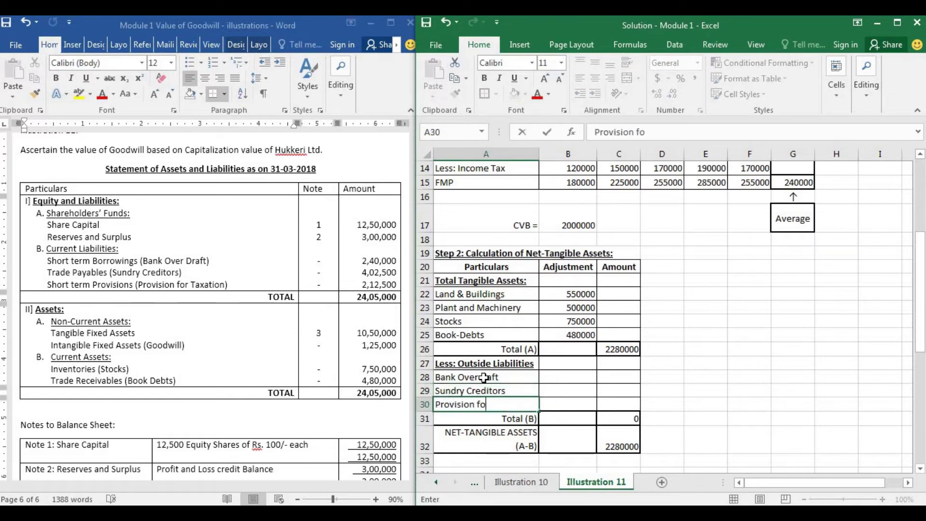
type("r Taxation")
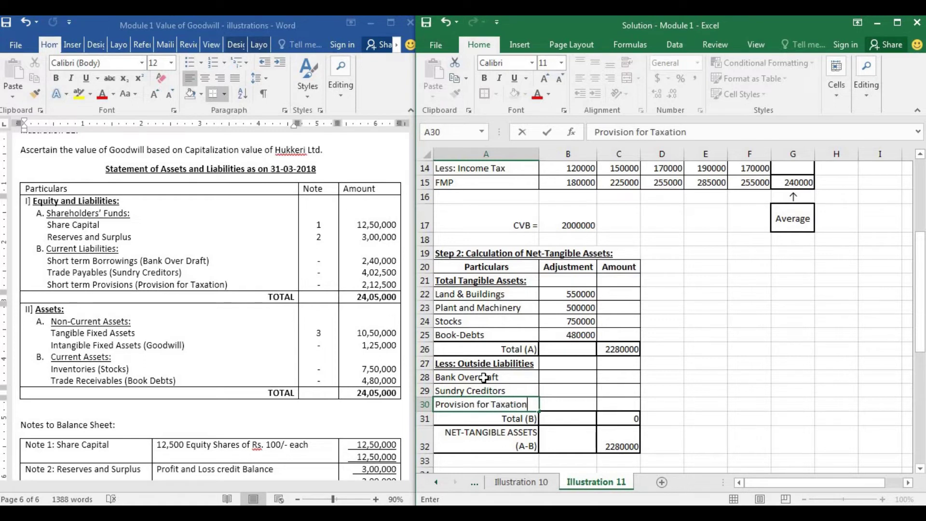
key("Tab")
key("Up")
key("Up")
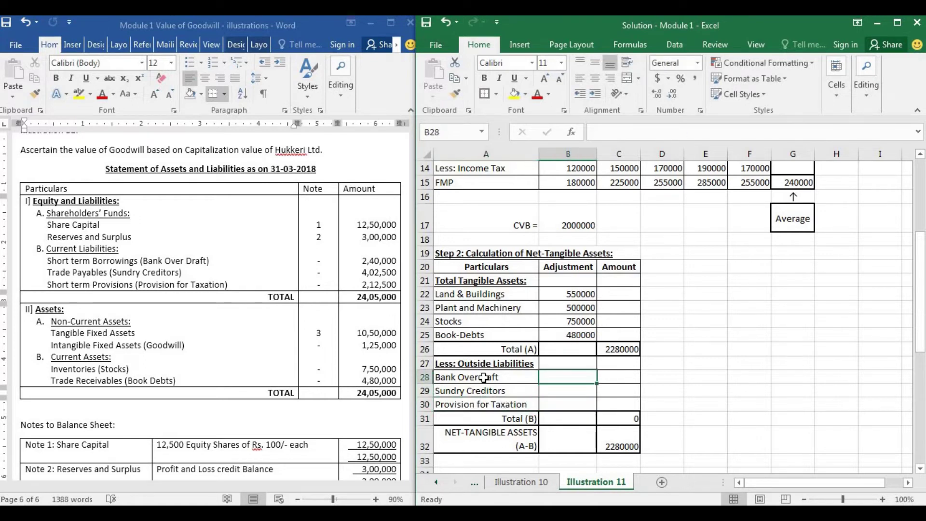
type("240000")
key("Return")
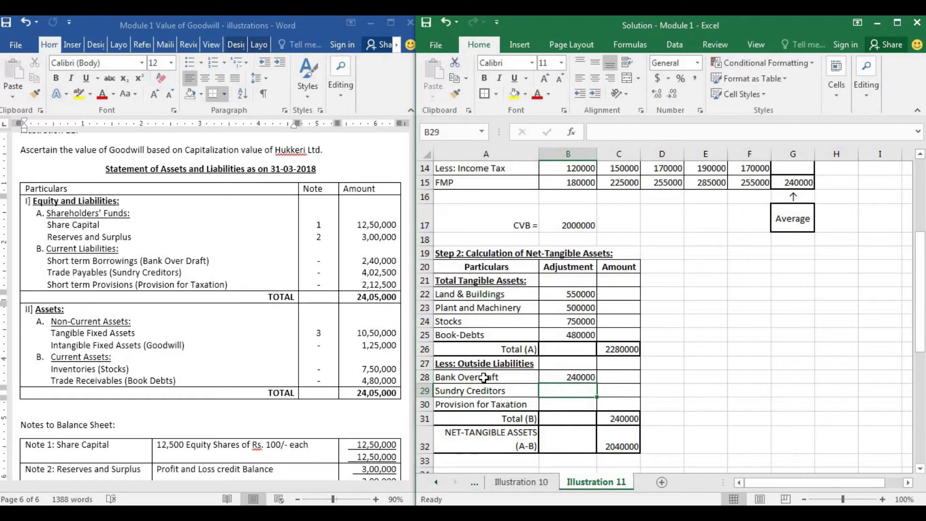
type("402500")
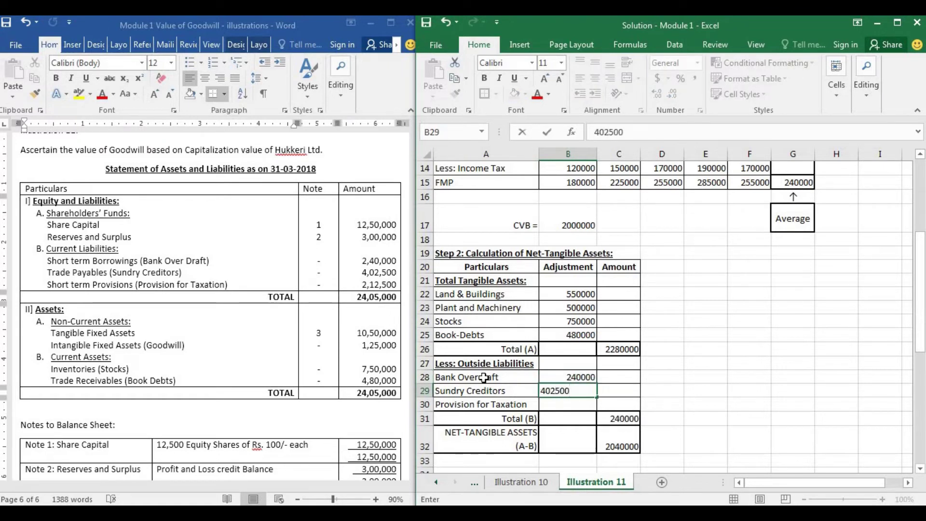
key("Return")
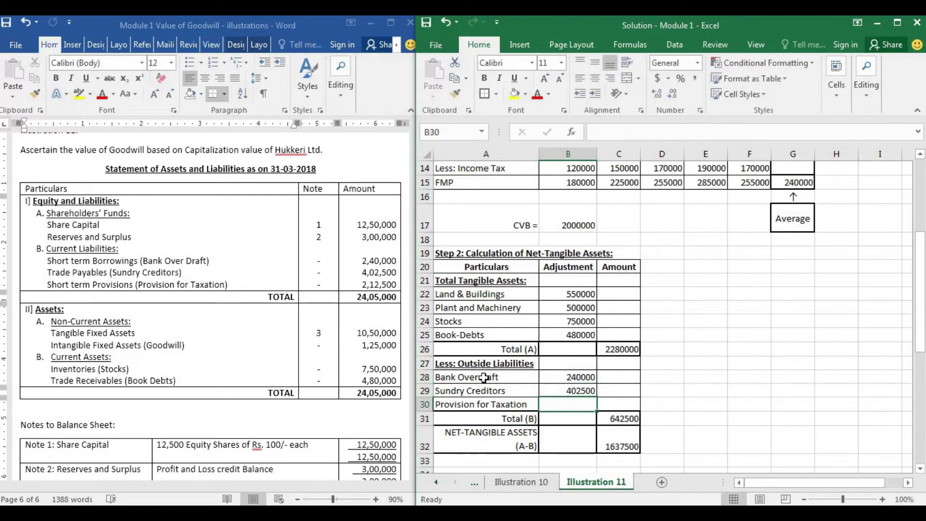
type("212500")
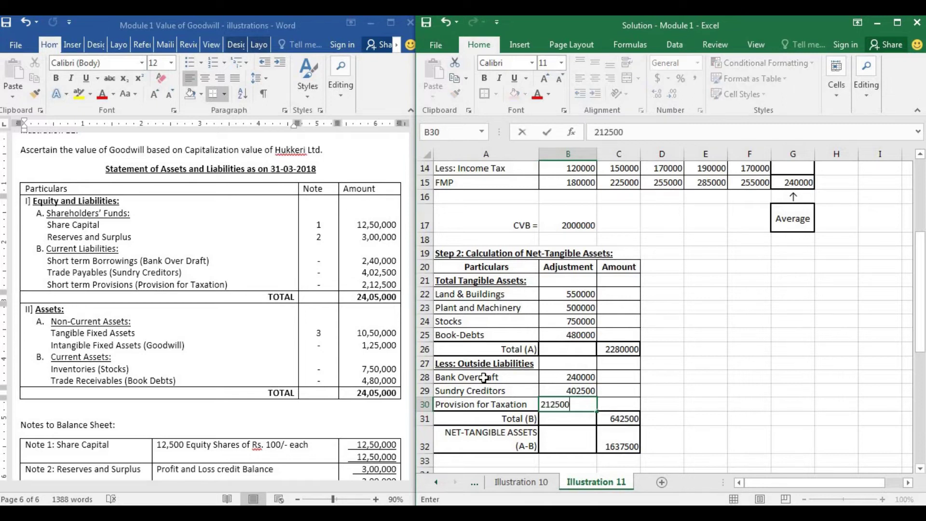
key("Return")
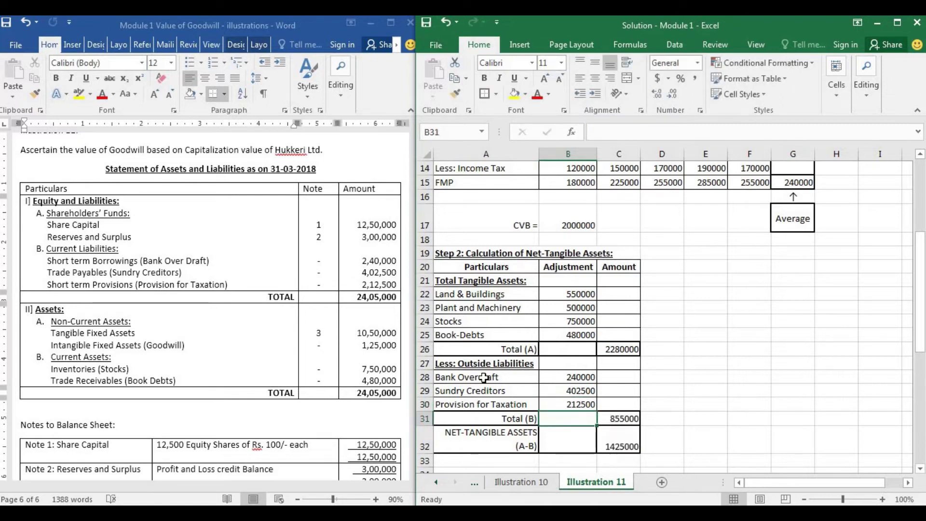
key("Right")
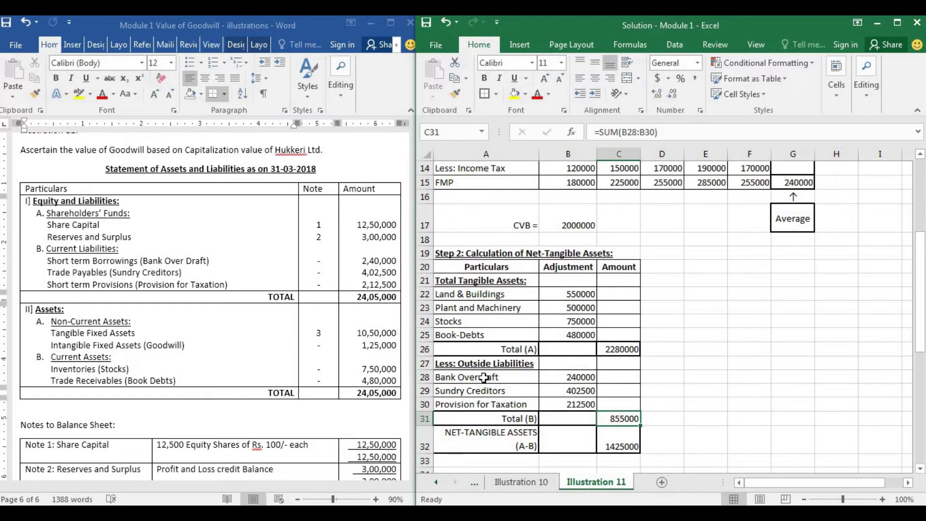
key("Up")
key("Up")
key("Up")
key("Up")
key("Up")
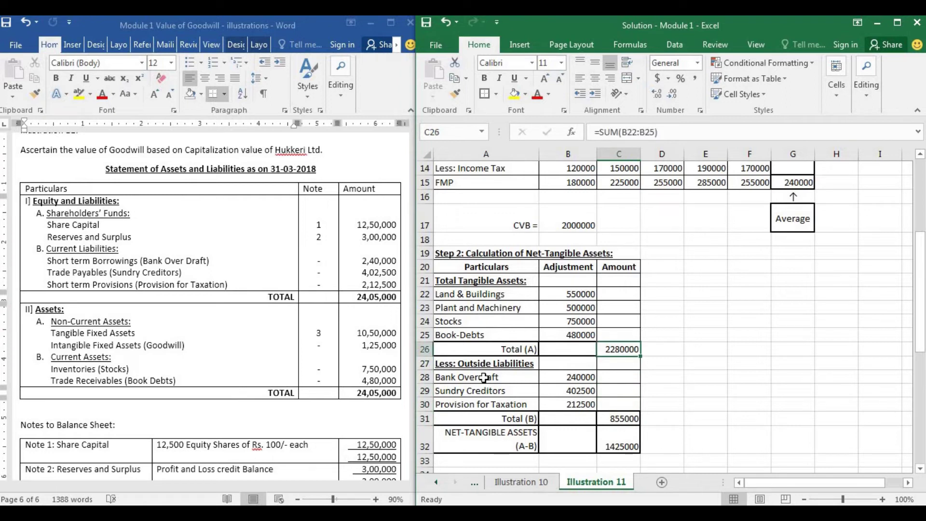
key("Down")
key("Down")
key("Down")
key("Down")
key("Down")
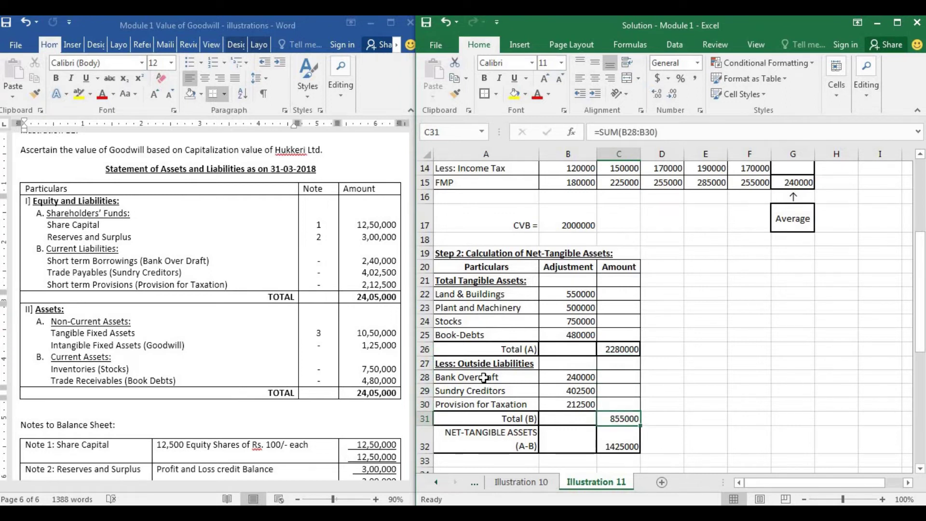
key("Down")
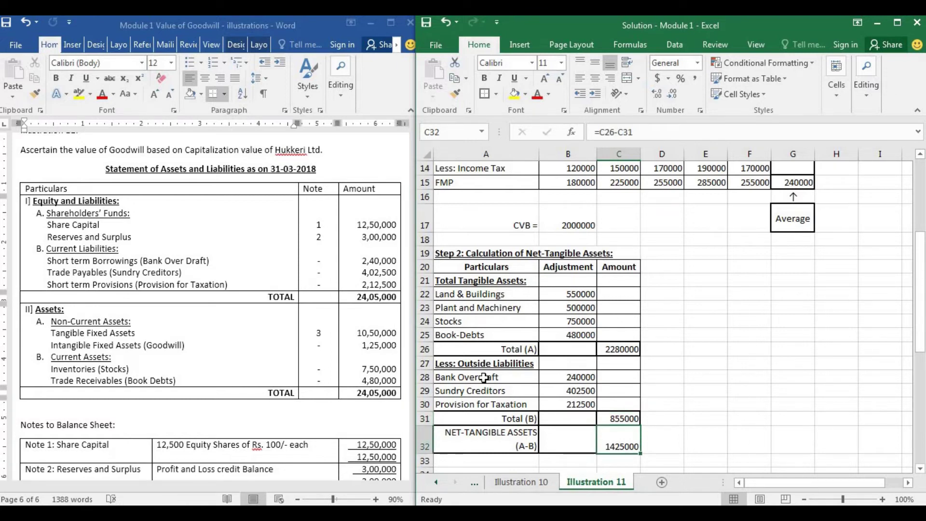
key("Down")
Step: Recheck the net-tangible assets formula and go to the cell beside 'Goodwill ='
scroll(484, 378, "down", 1)
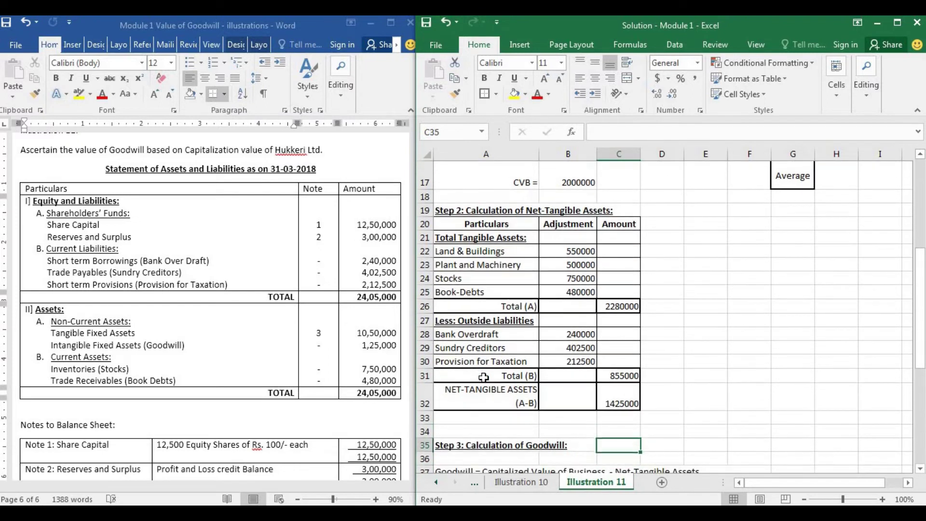
key("Up")
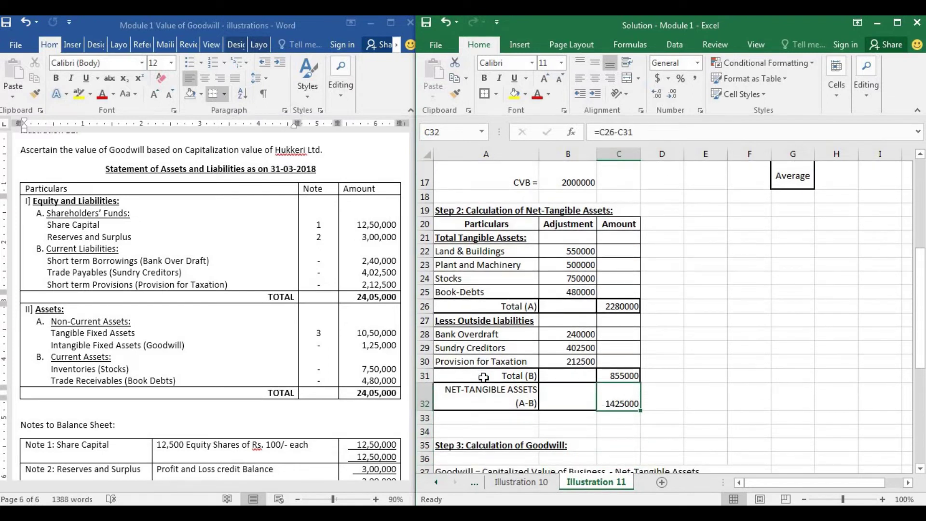
key("Down")
key("Down")
key("Down")
key("Down")
key("Down")
key("Down")
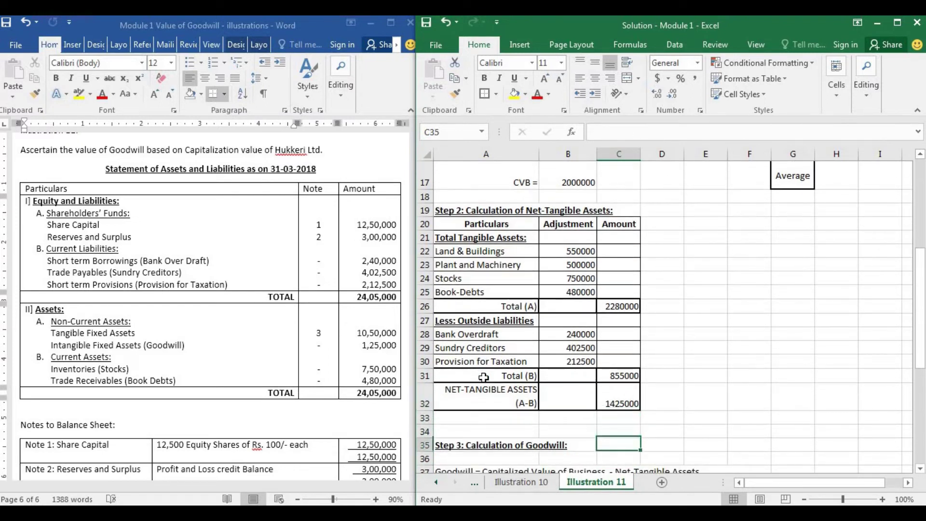
key("Left")
key("Left")
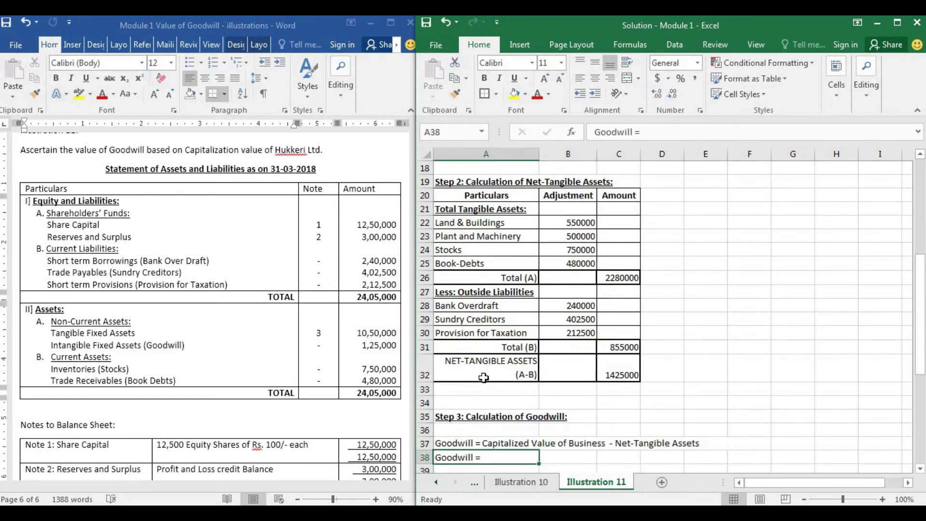
key("Right")
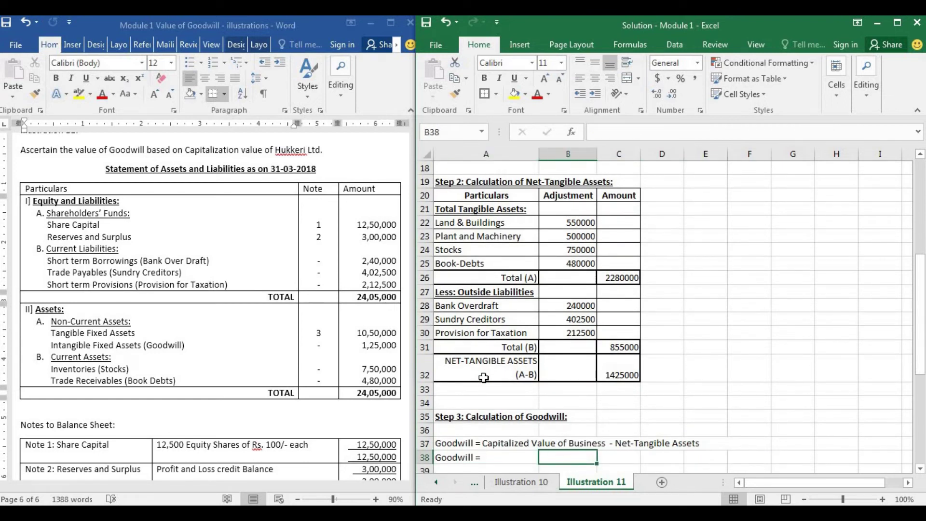
key("Up")
key("Down")
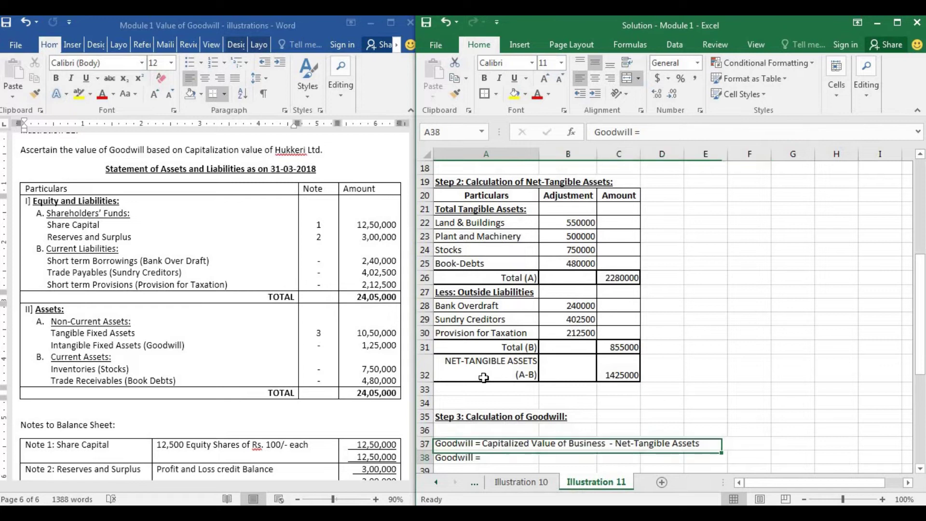
key("Right")
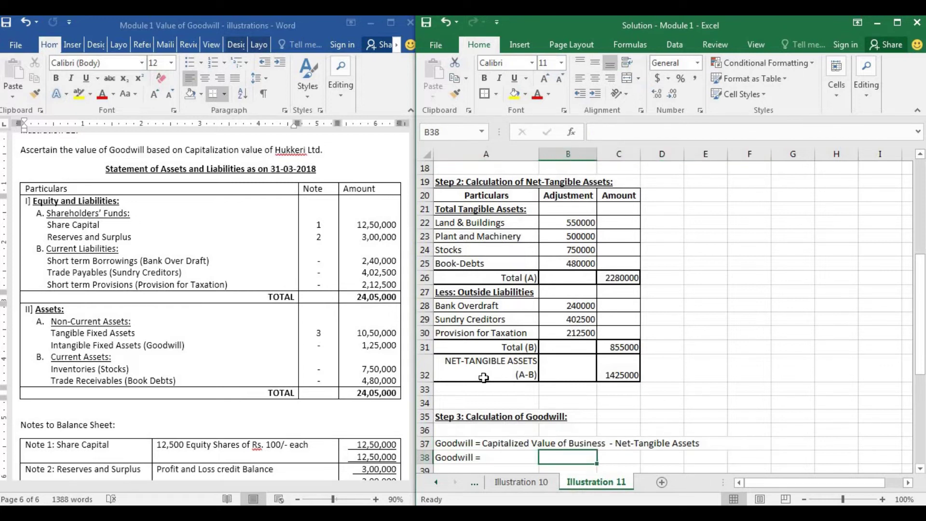
Step: Enter the goodwill formula as CVB (B17) minus net-tangible assets (C32), giving 575000
type("=")
scroll(484, 377, "up", 3)
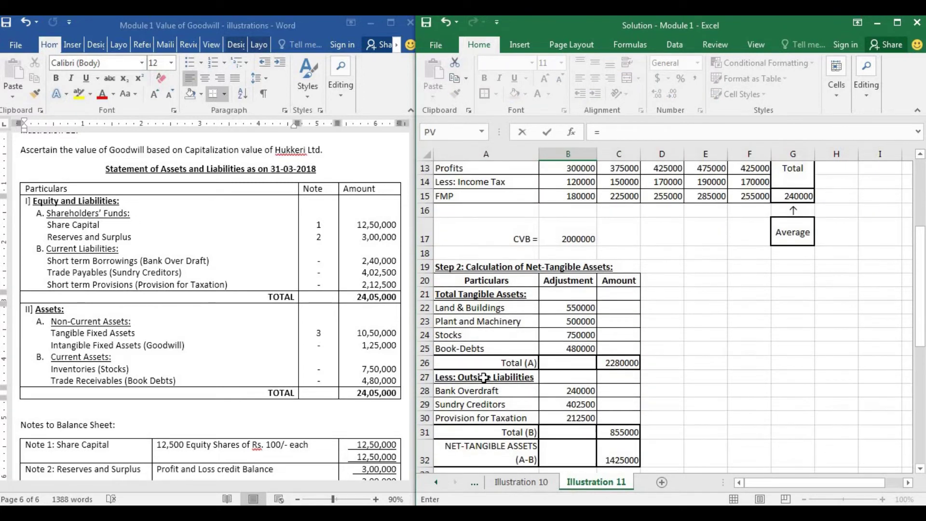
scroll(484, 378, "down", 3)
scroll(484, 378, "up", 3)
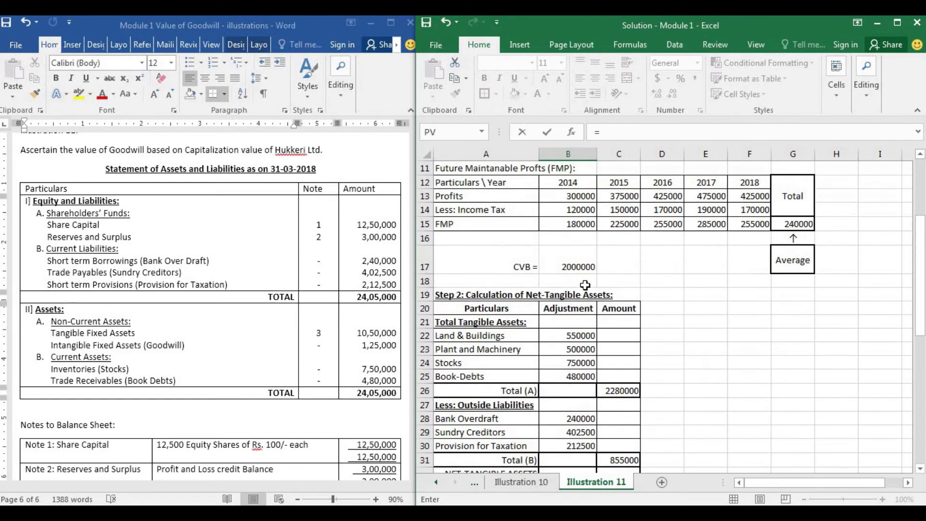
left_click(577, 264)
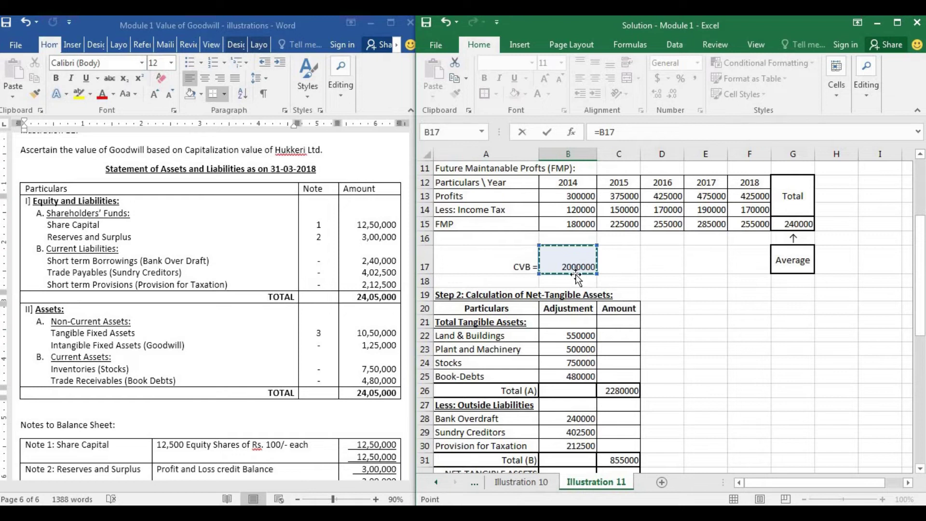
type("-")
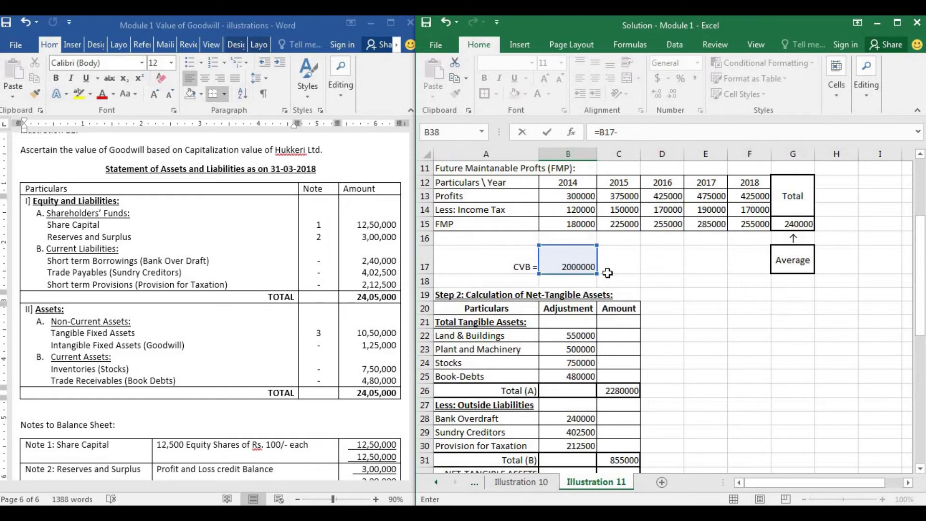
scroll(607, 273, "down", 2)
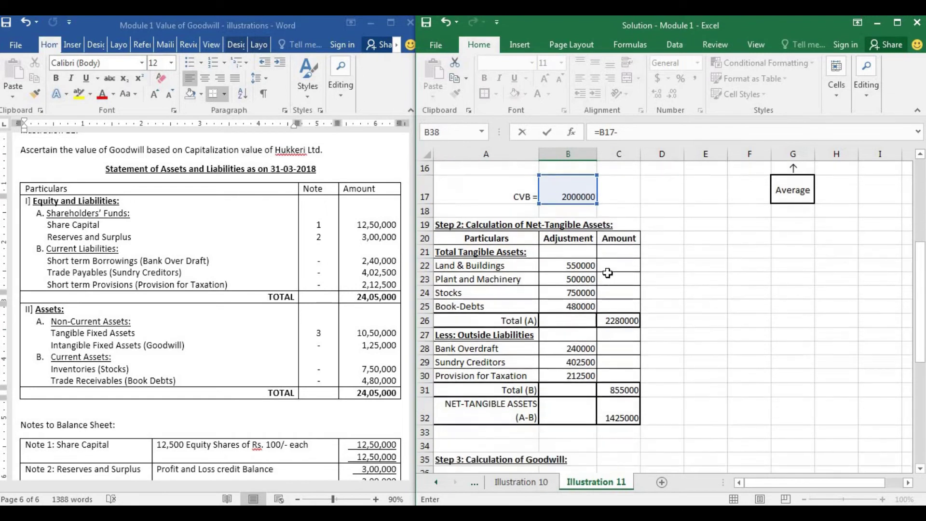
left_click(621, 401)
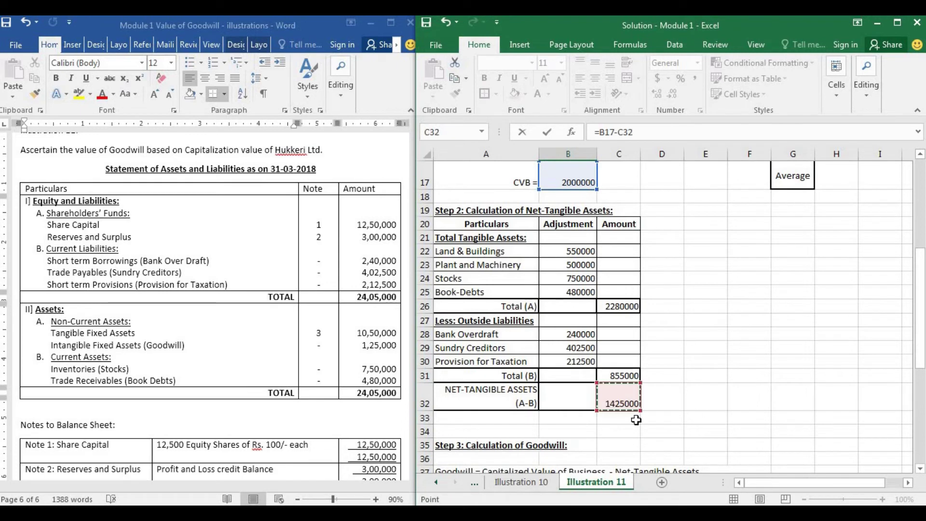
key("Return")
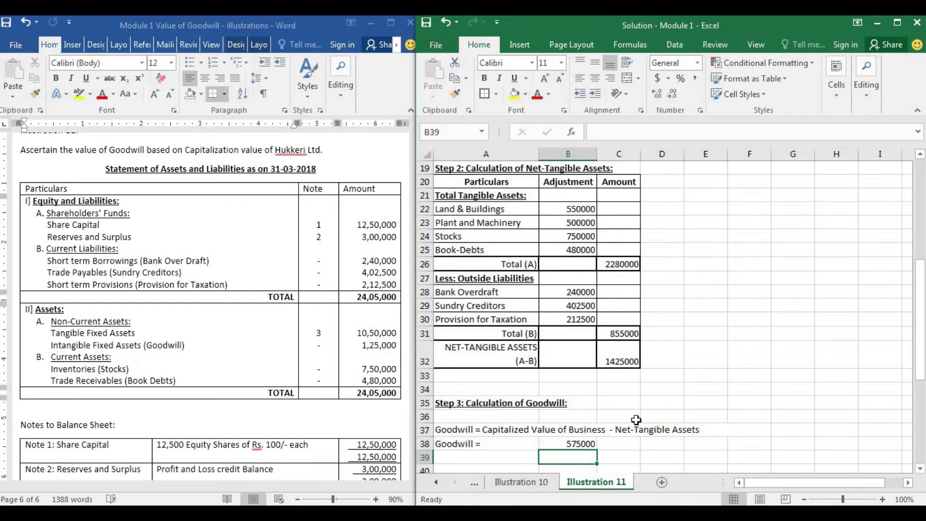
Step: Verify the new goodwill formula, then move down below the result
key("Up")
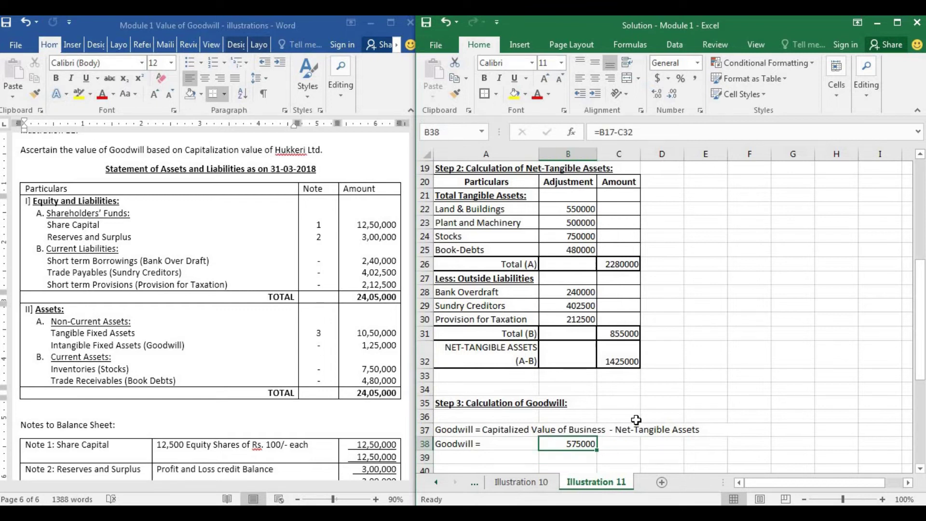
key("shift+Left")
key("shift+Right")
key("Down")
key("Left")
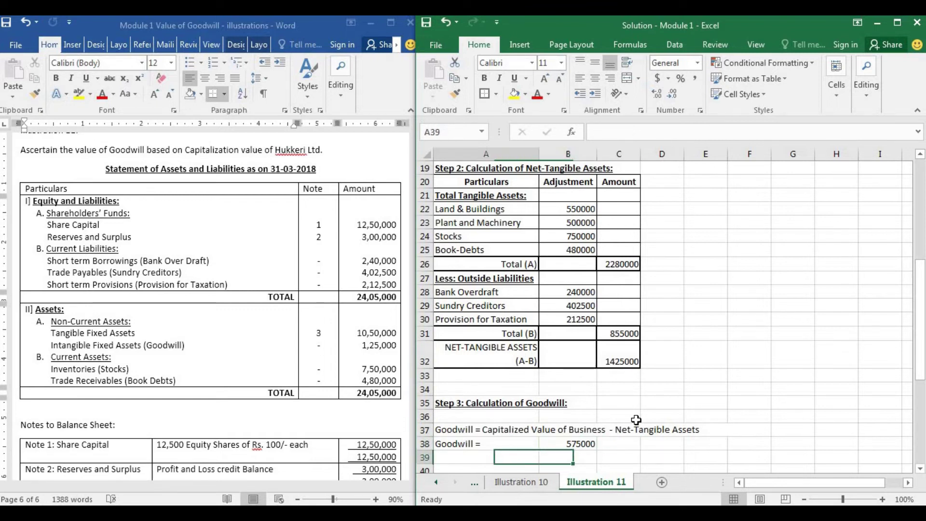
key("Down")
Step: Add the underlined heading 'B] Actual Capital Employed approach' and 'Goodwill = Normal Capital Employed - Actual Capital Employed'
type("B] Actual Capital Employed approach")
key("ctrl+u")
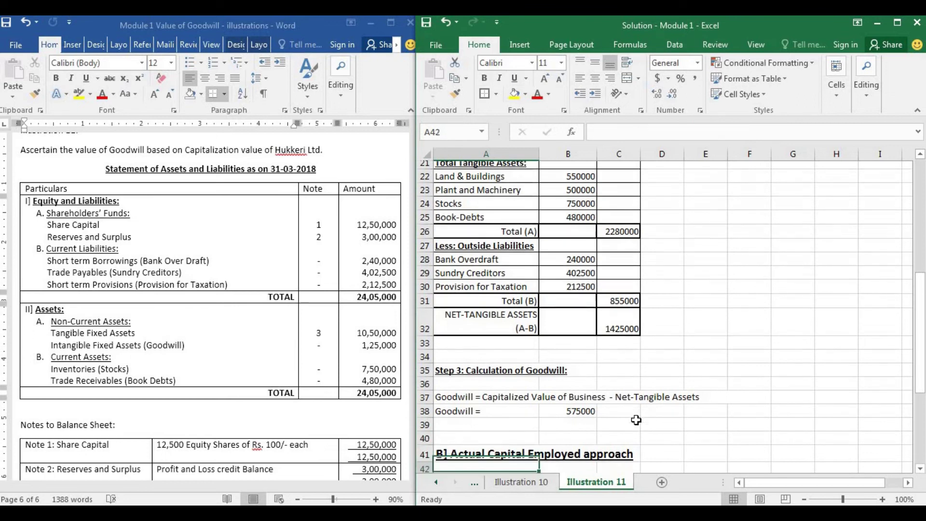
type("Goodwill = Normal Capital Employed - Actual Capital Employed")
Step: Review the rows above, then settle on the NCE = FMP * 100 / NRR line
key("Up")
key("Up")
key("Up")
key("Up")
key("Up")
key("Up")
key("Up")
key("Up")
key("Up")
key("Up")
key("Up")
key("Up")
key("Up")
key("Up")
key("Up")
key("Up")
key("Up")
key("Up")
key("Up")
key("Up")
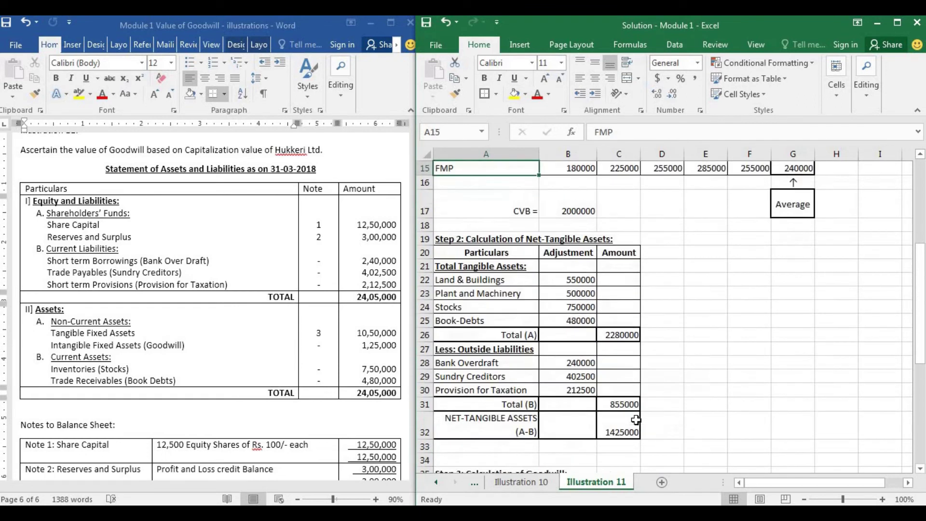
key("Down")
key("Down")
key("Down")
key("Down")
key("Up")
key("Up")
key("Up")
key("Up")
key("Up")
key("Up")
key("Up")
key("Up")
key("Up")
key("Up")
key("Up")
key("Up")
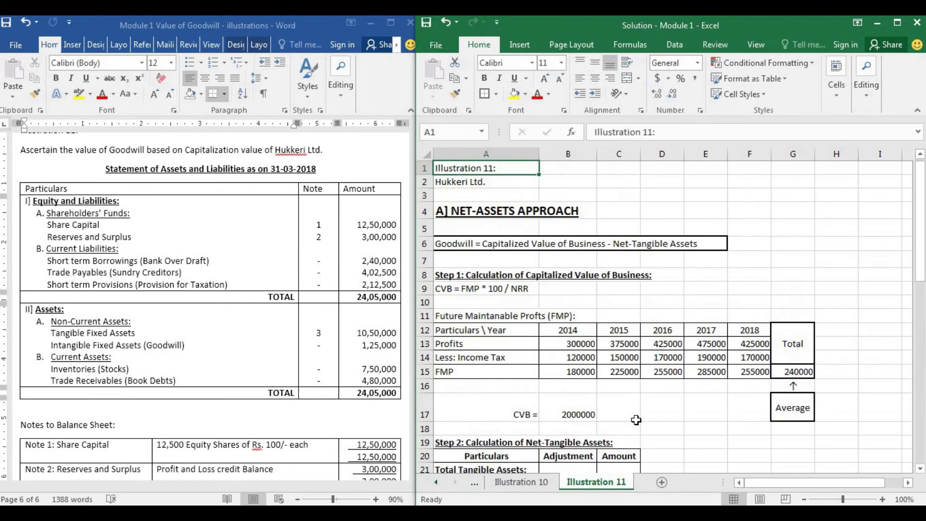
key("Down")
key("Down")
key("Down")
key("Down")
key("Down")
key("Down")
key("Down")
key("Down")
key("Down")
key("Down")
key("Down")
key("Down")
key("Down")
key("Down")
key("Down")
key("Down")
key("Down")
key("Down")
key("Down")
key("Down")
key("Down")
key("Down")
key("Down")
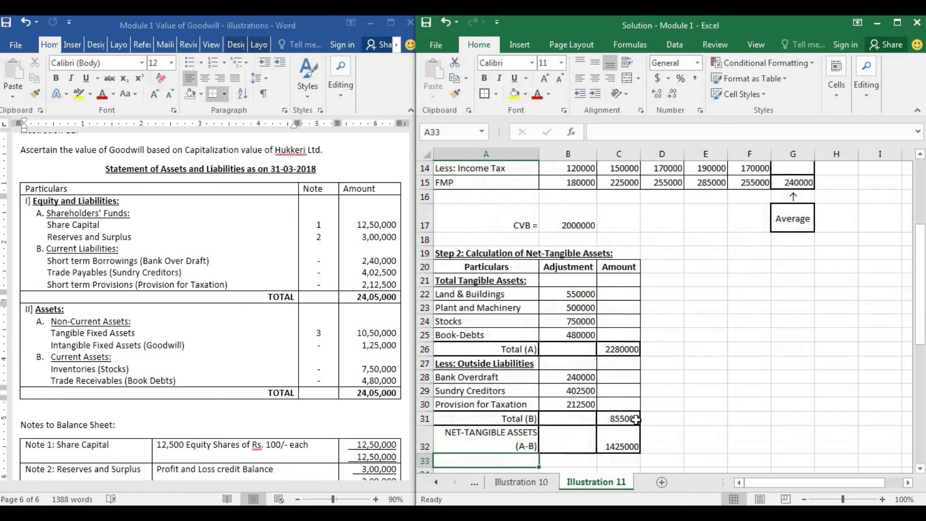
key("Up")
key("Up")
key("Up")
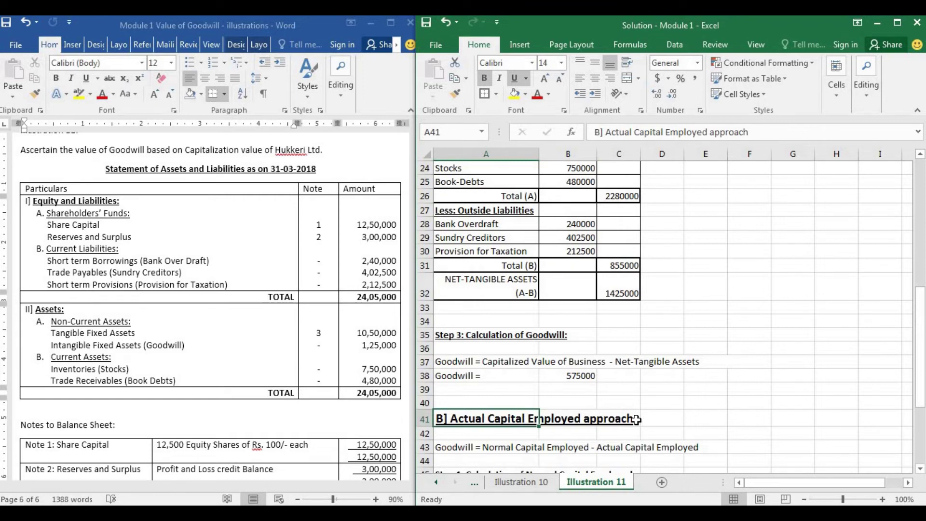
key("Down")
key("Down")
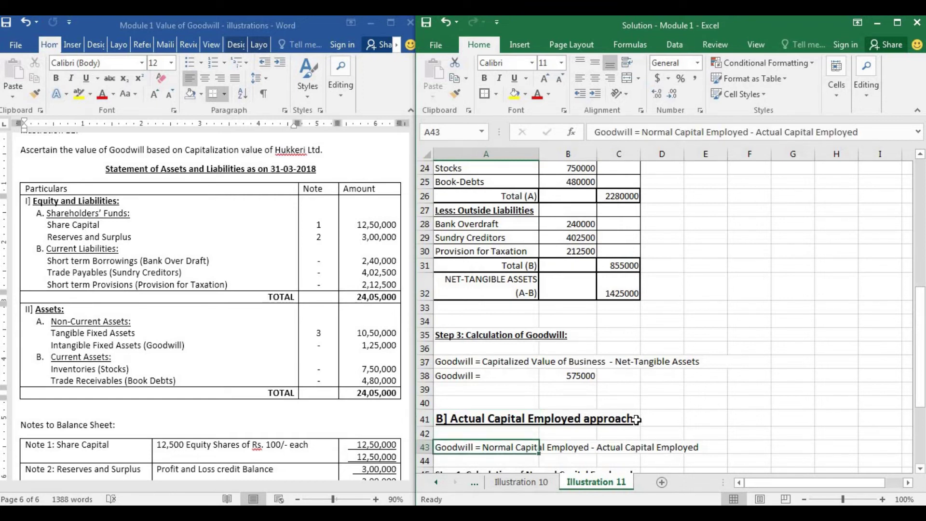
key("Down")
key("Up")
key("Down")
key("Down")
key("Down")
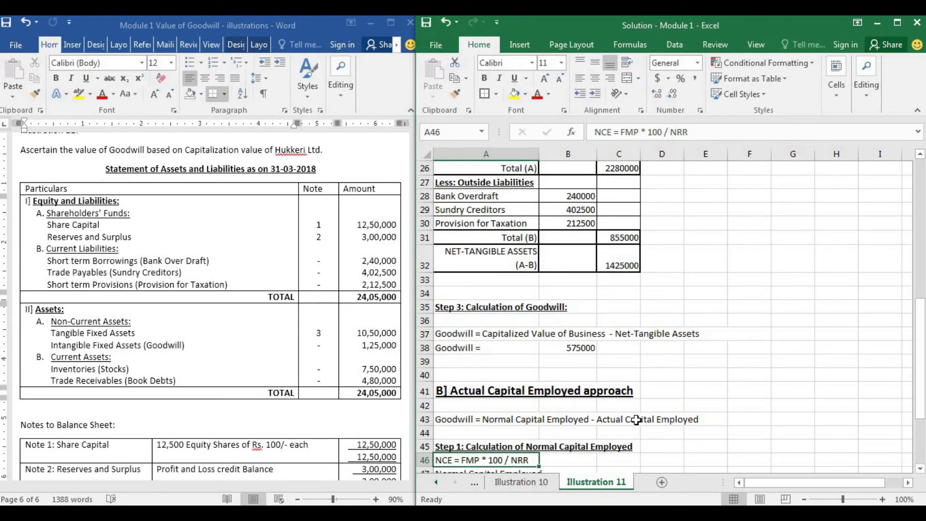
key("Down")
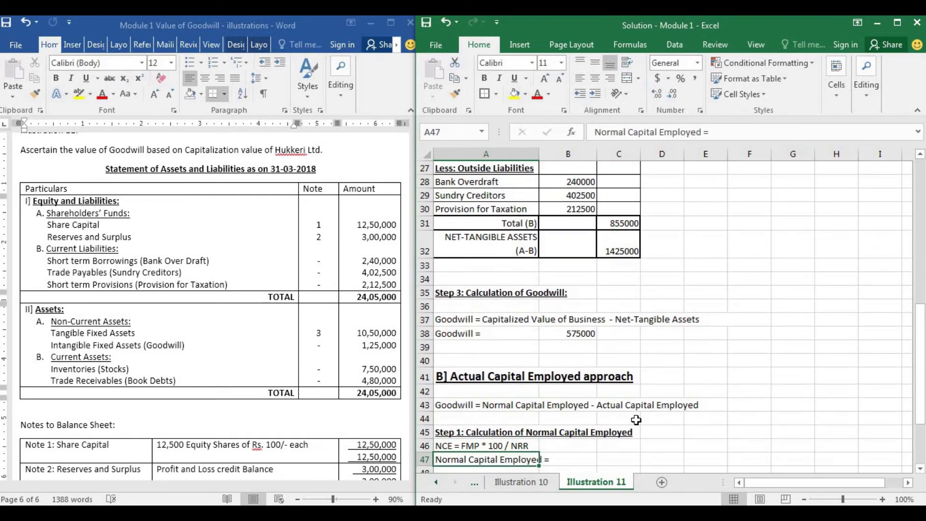
key("Up")
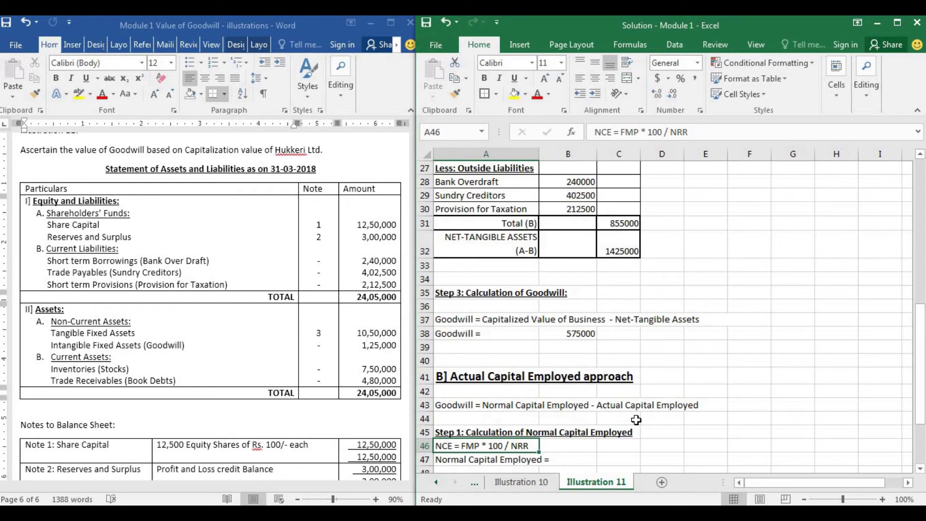
Step: Review the CVB formula text, the average FMP in G15 and the Normal Capital Employed label
scroll(636, 420, "up", 8)
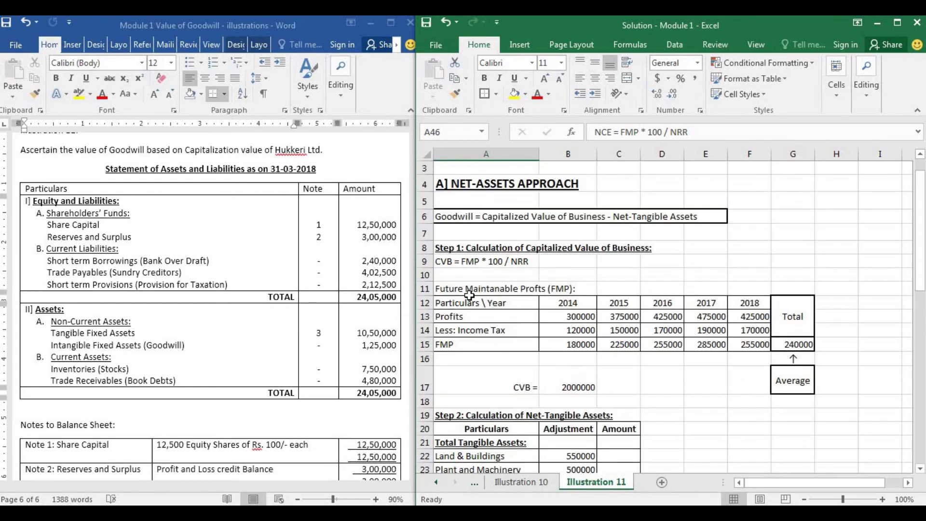
left_click(470, 261)
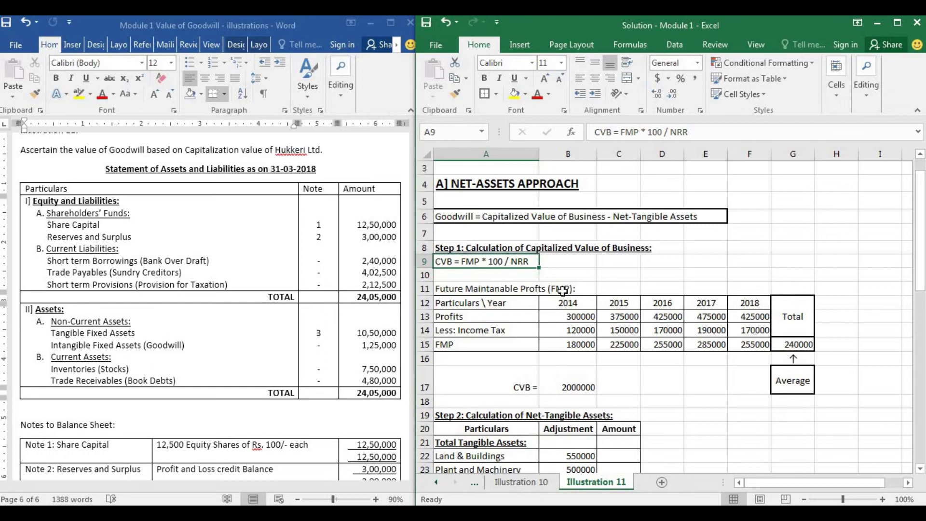
scroll(562, 290, "down", 2)
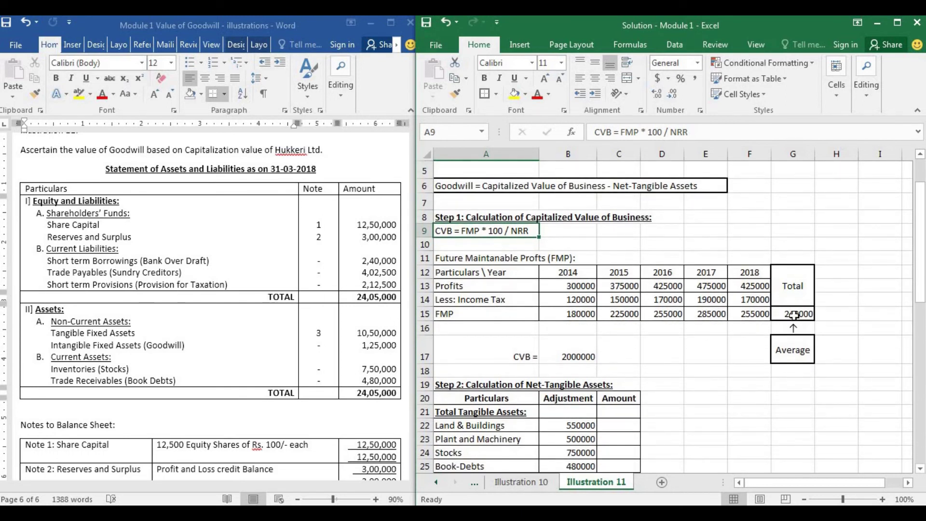
left_click(794, 314)
scroll(738, 315, "down", 6)
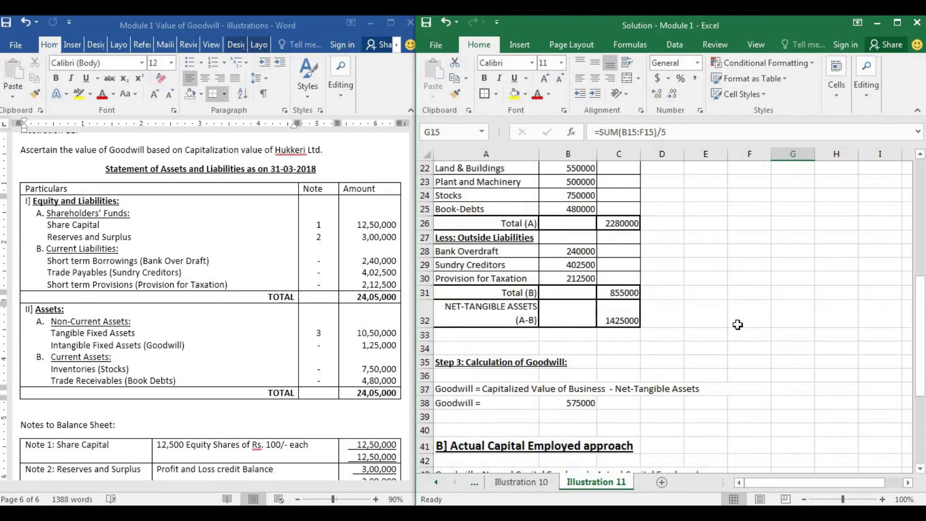
scroll(738, 324, "down", 2)
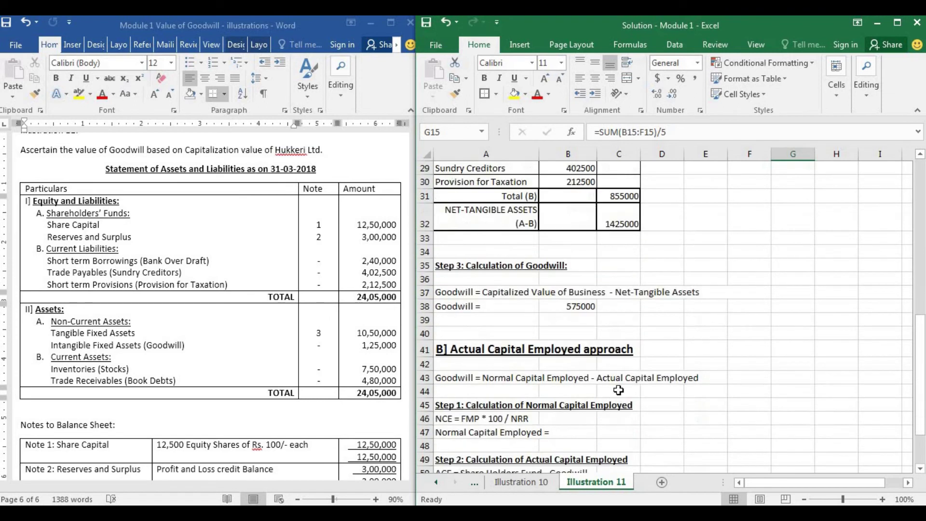
left_click(504, 431)
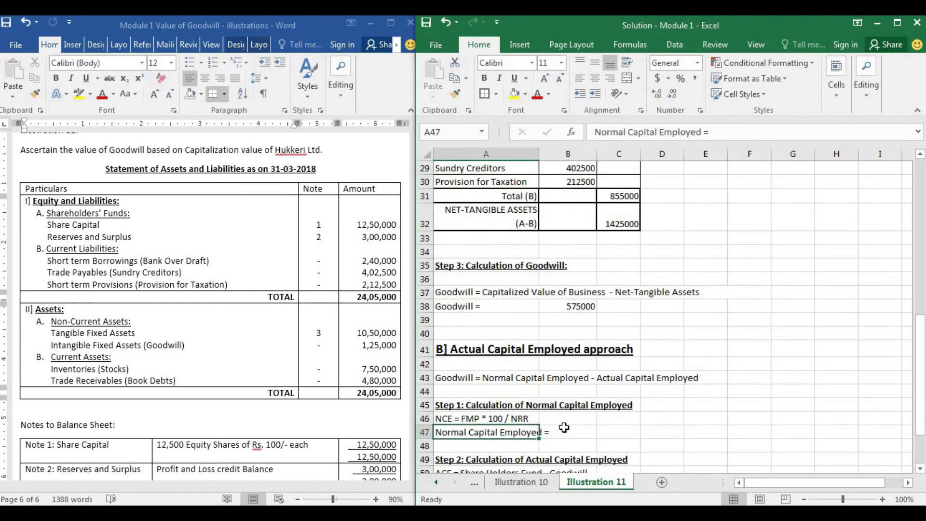
Step: Enter =G15*100/12.5 in C47 for Normal Capital Employed, giving 2000000
left_click(604, 432)
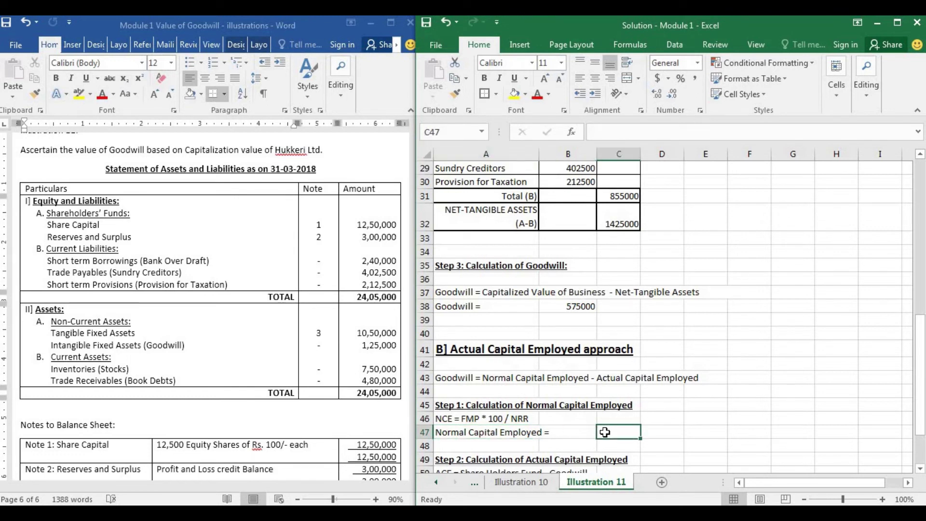
type("=")
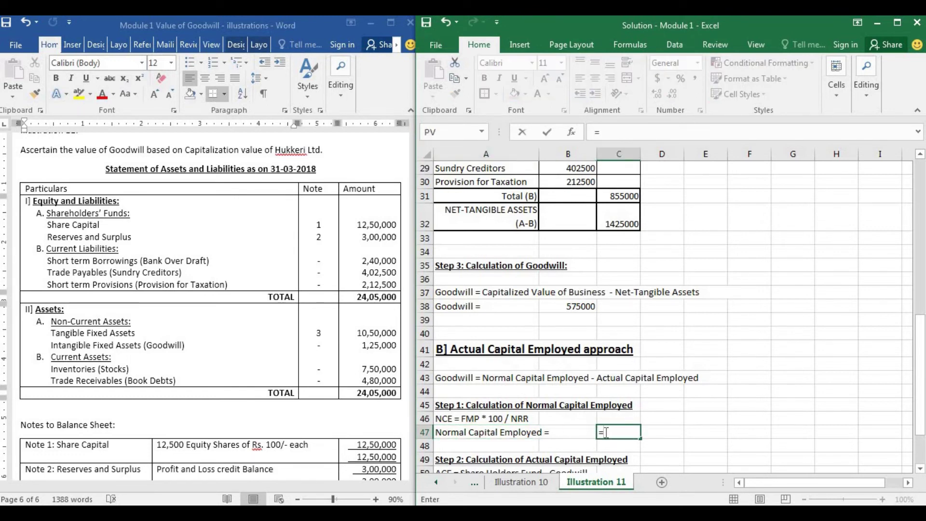
scroll(605, 432, "up", 6)
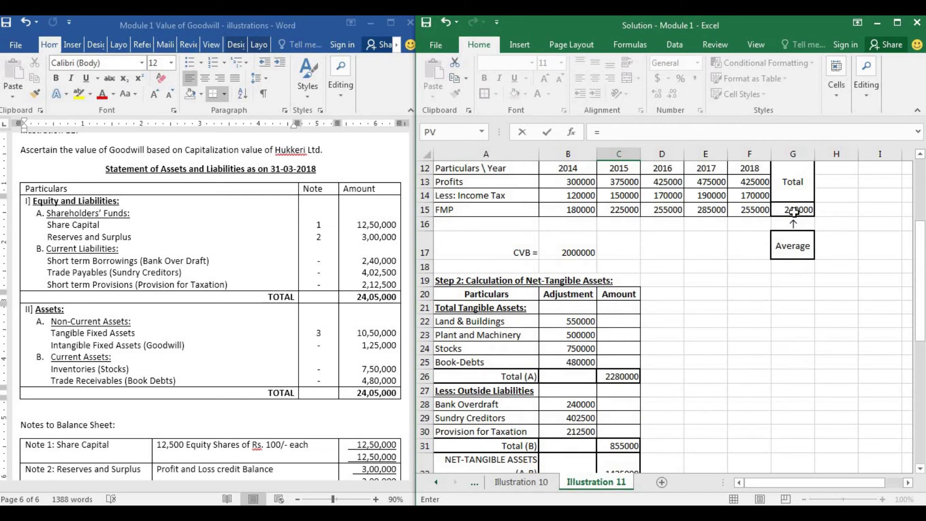
left_click(794, 211)
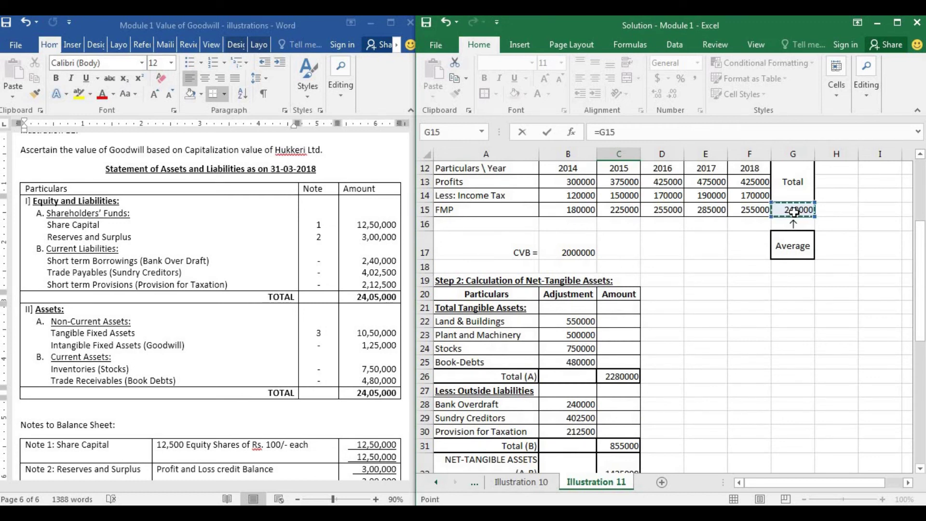
type("*100/12.5")
key("Return")
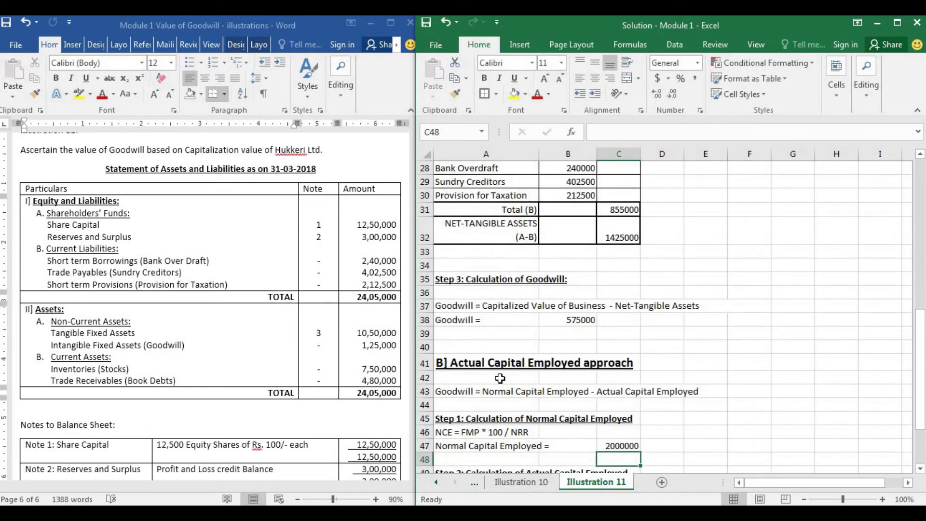
left_click(491, 432)
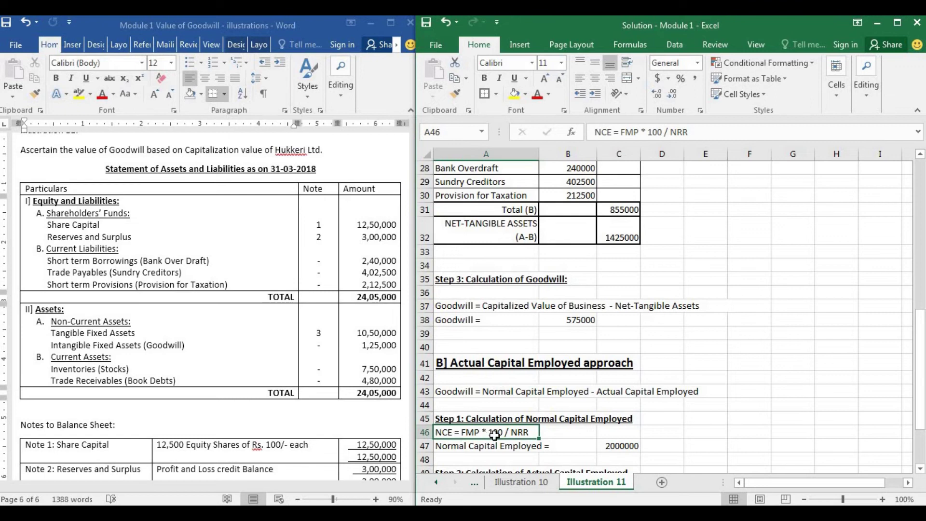
left_click(618, 444)
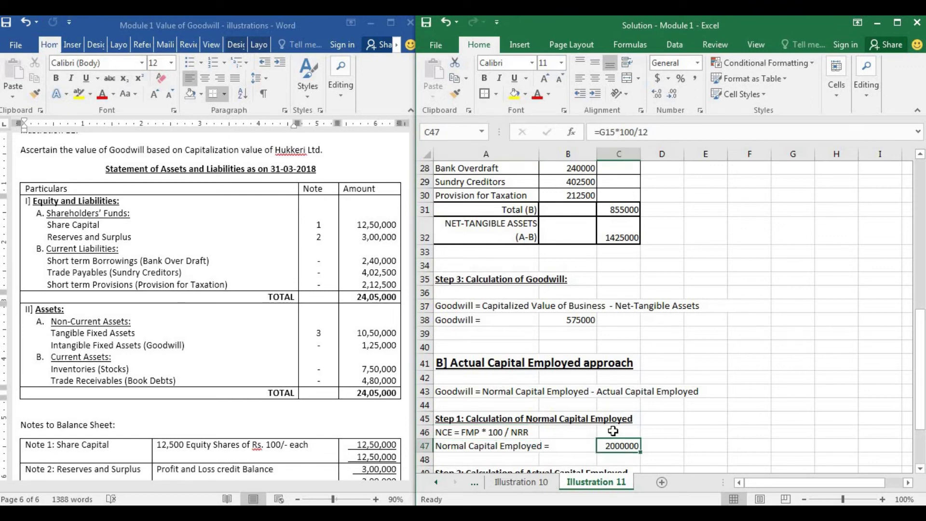
scroll(584, 380, "down", 3)
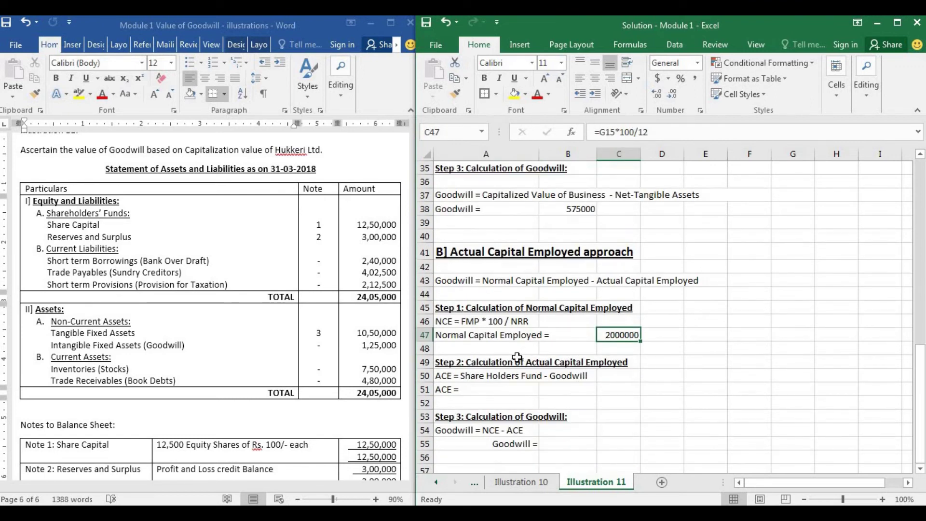
left_click(472, 389)
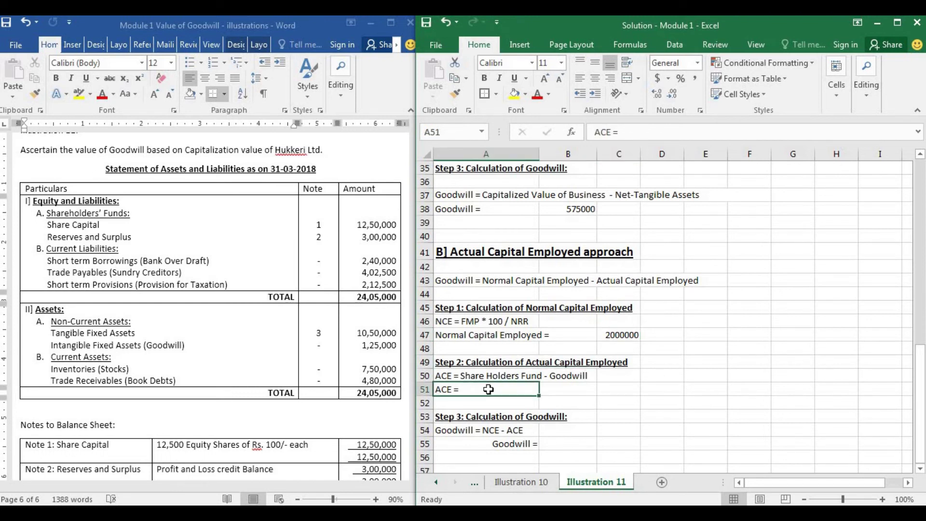
double_click(489, 389)
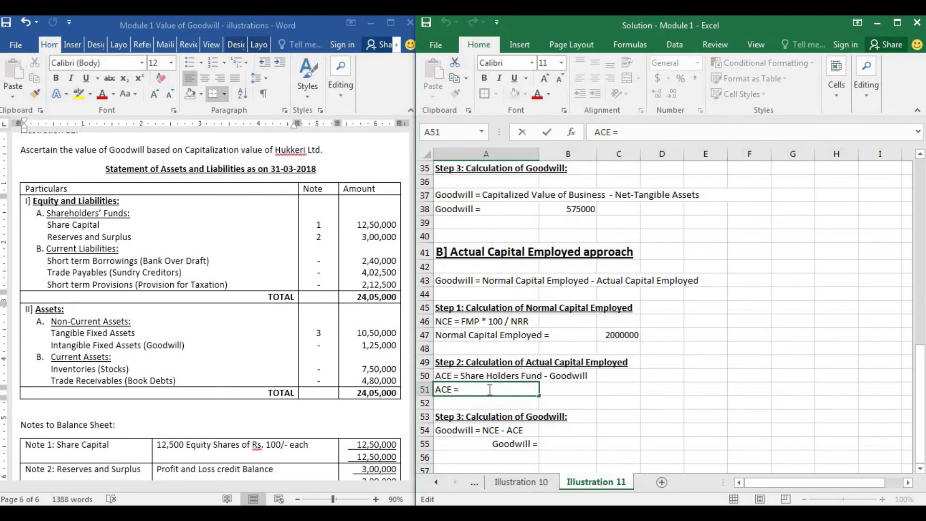
left_click(565, 390)
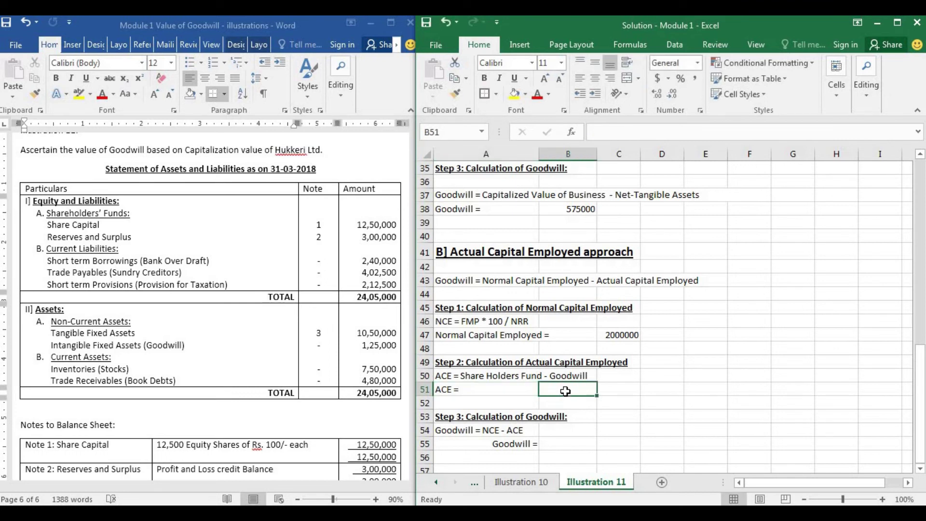
type("=")
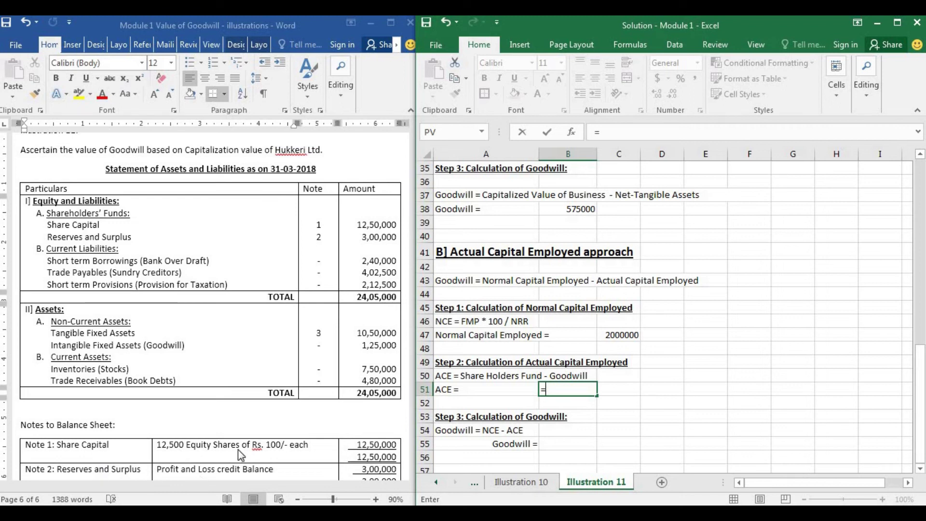
left_click(259, 405)
scroll(289, 410, "down", 3)
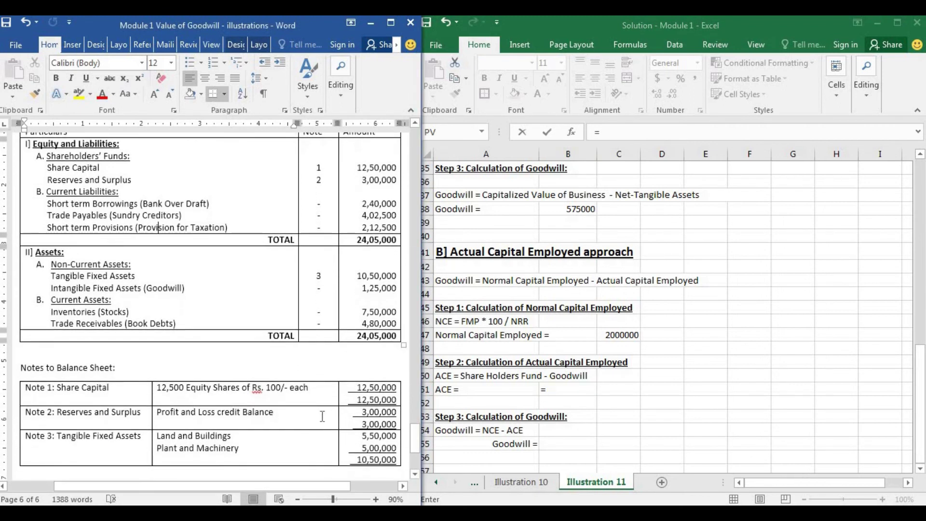
left_click(571, 389)
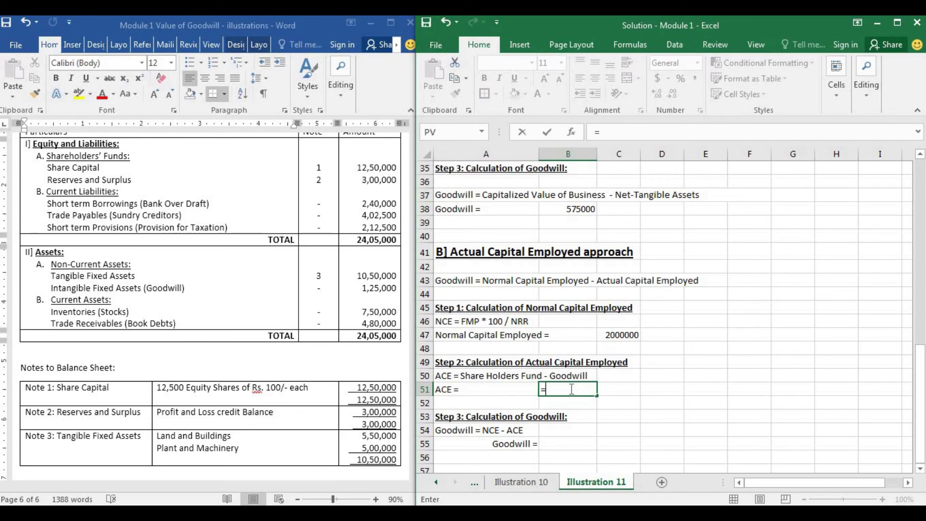
type("1250000")
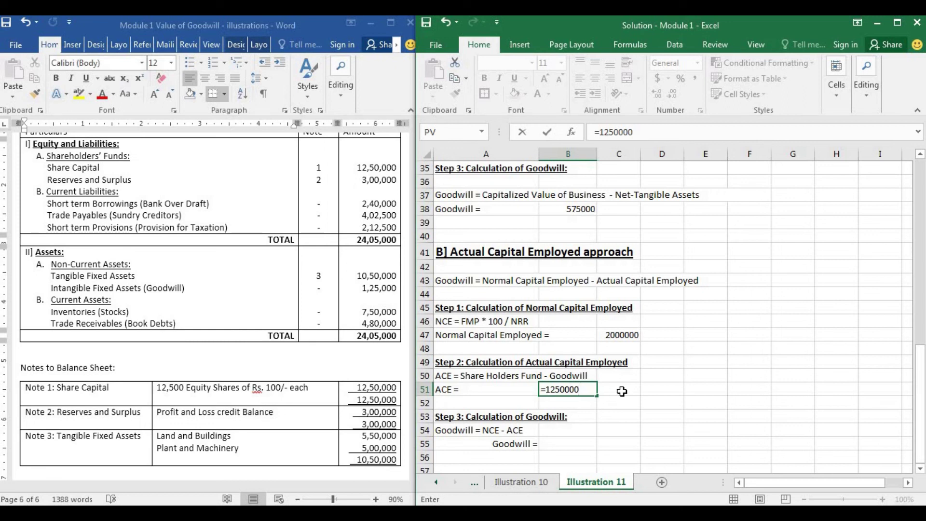
type("+300000")
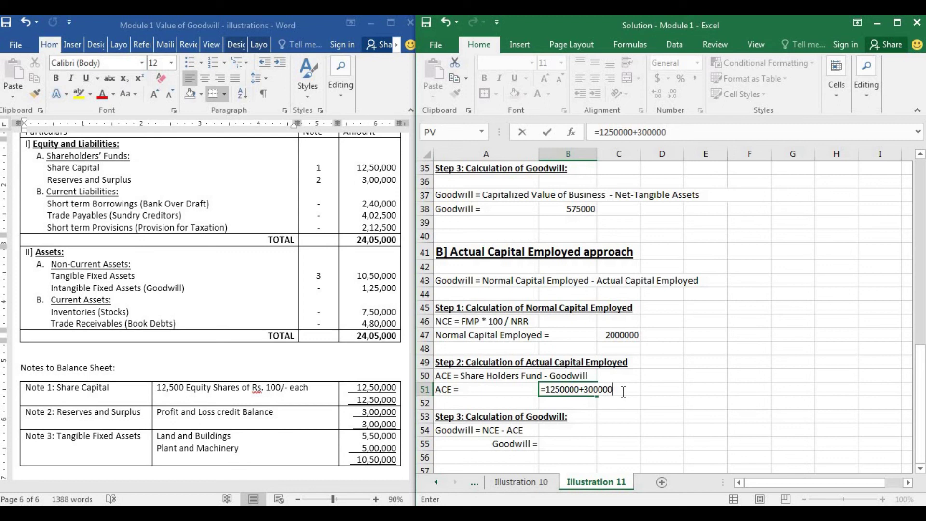
type("-125000")
left_click(520, 401)
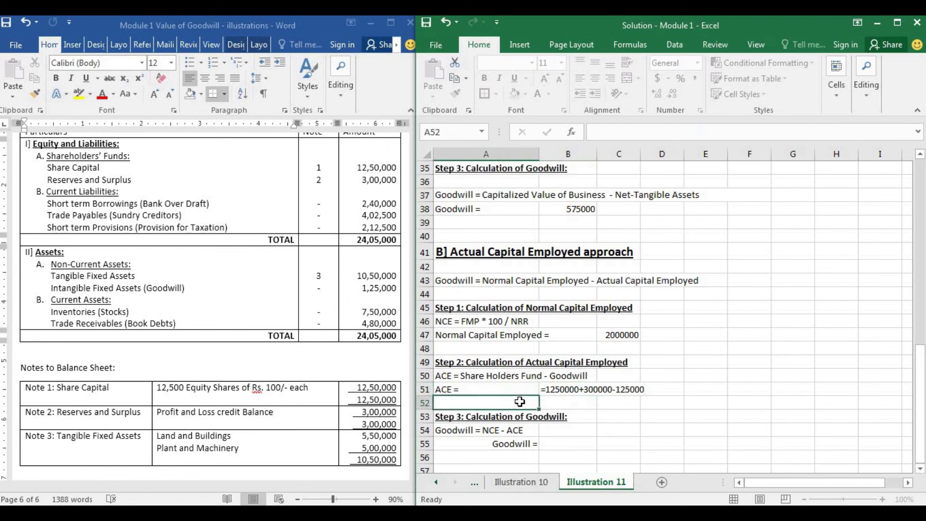
left_click(578, 390)
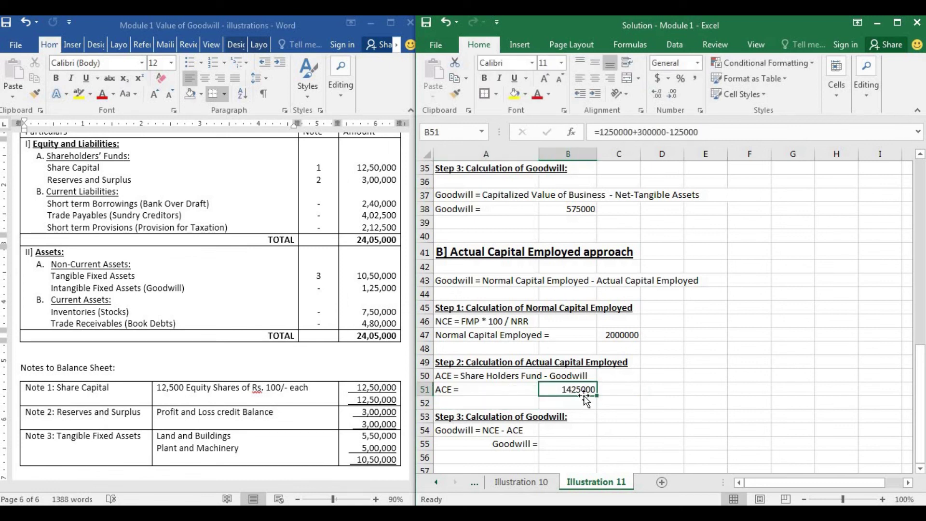
Step: Enter =C47-B51 in B55 as goodwill under the capital employed approach, giving 575000
left_click(556, 443)
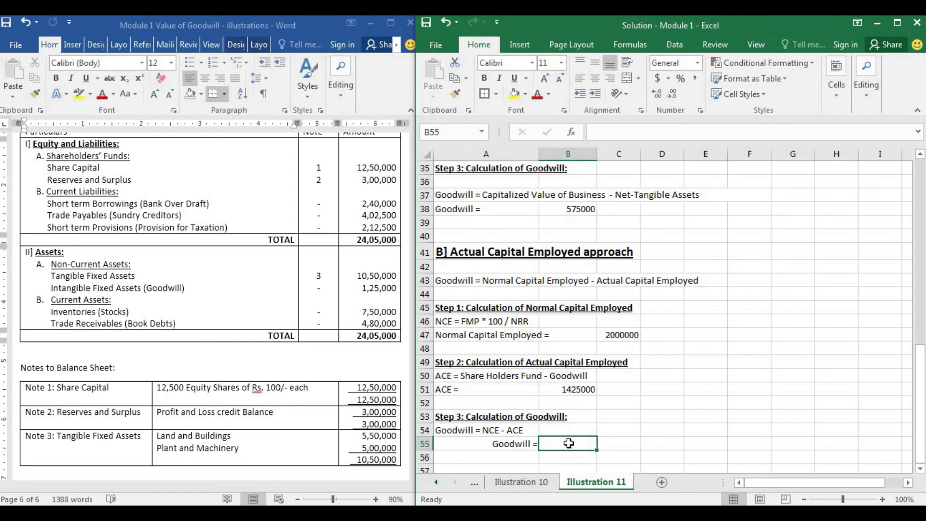
type("=")
left_click(623, 333)
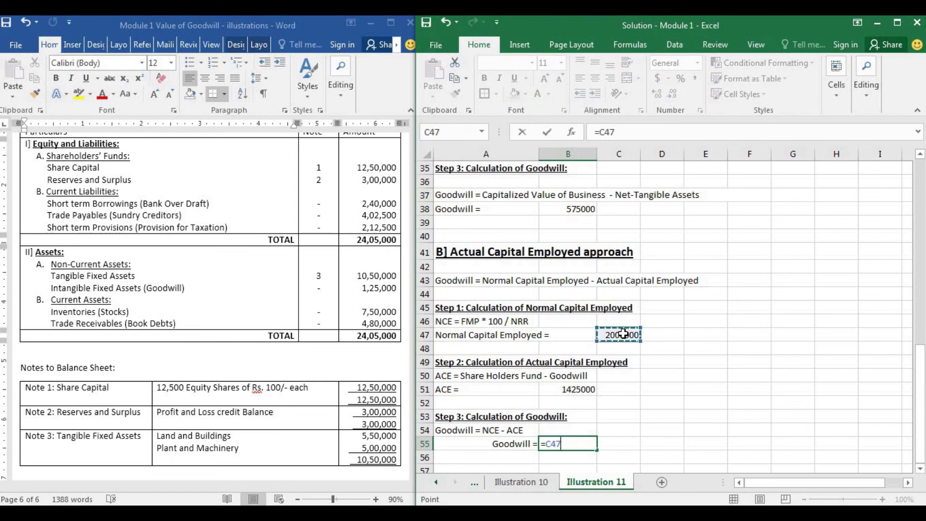
type("-")
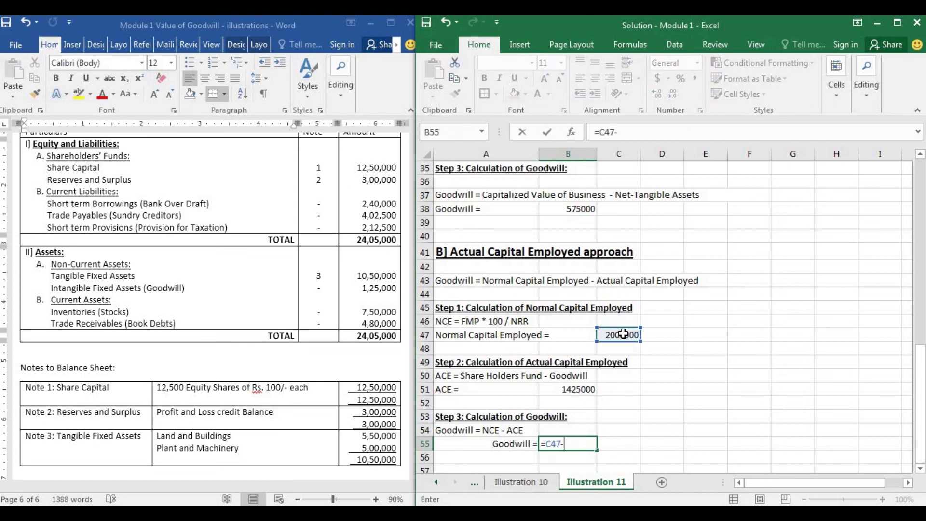
left_click(573, 390)
key("Return")
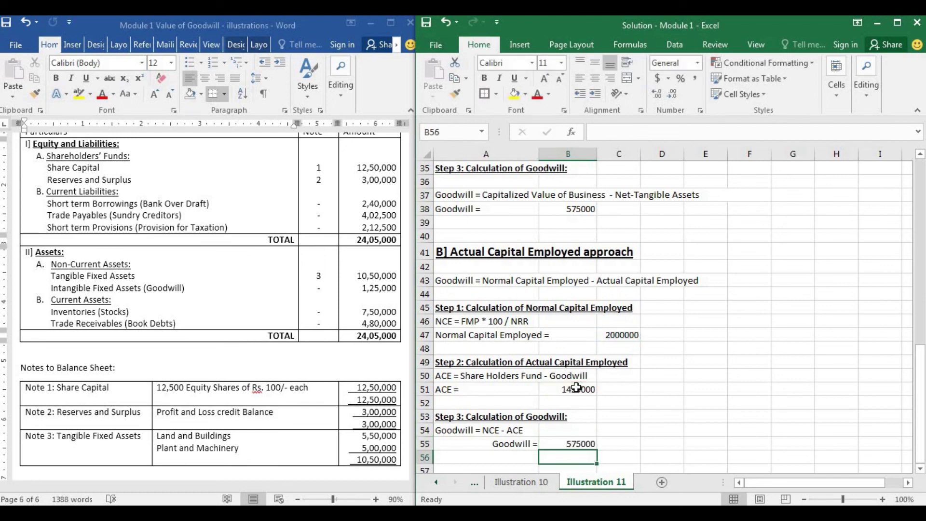
key("Up")
key("Left")
key("Right")
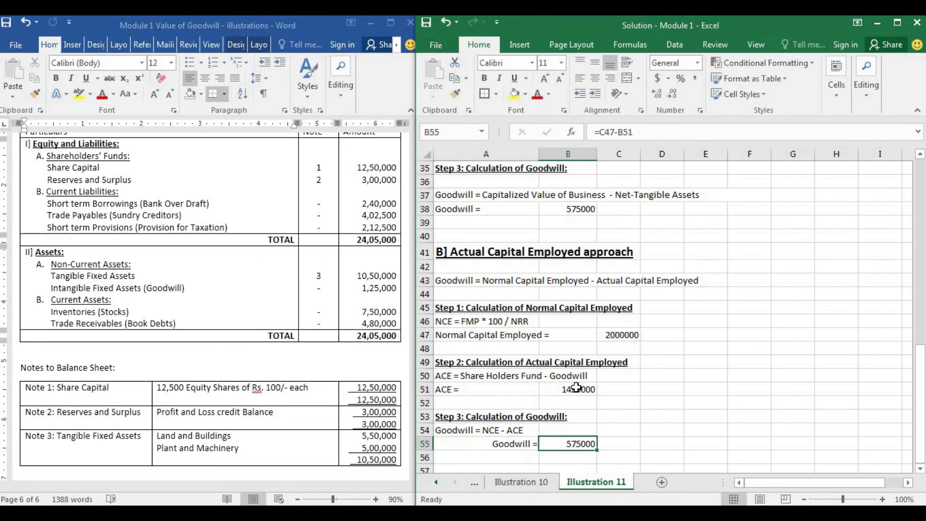
key("Left")
key("Down")
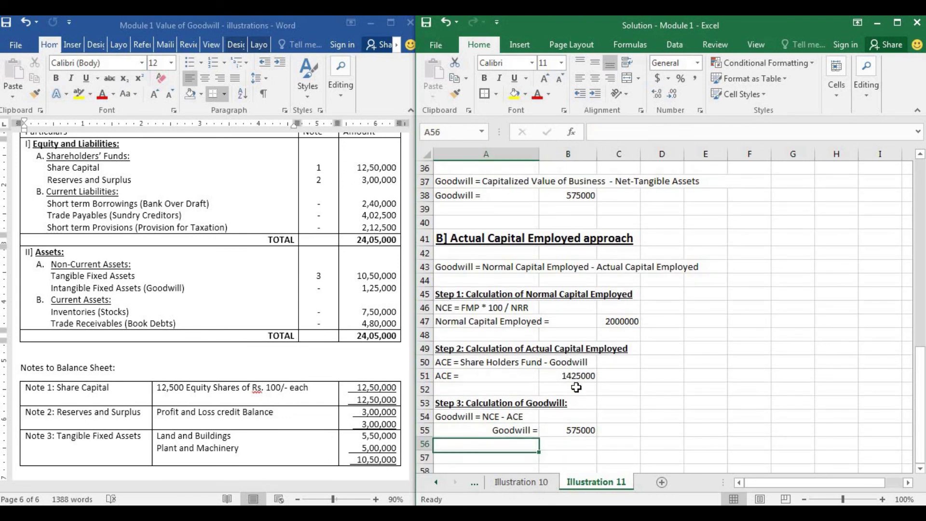
Step: Return to the top of the sheet and select the blank cell below Hukkeri Ltd
key("ctrl+Home")
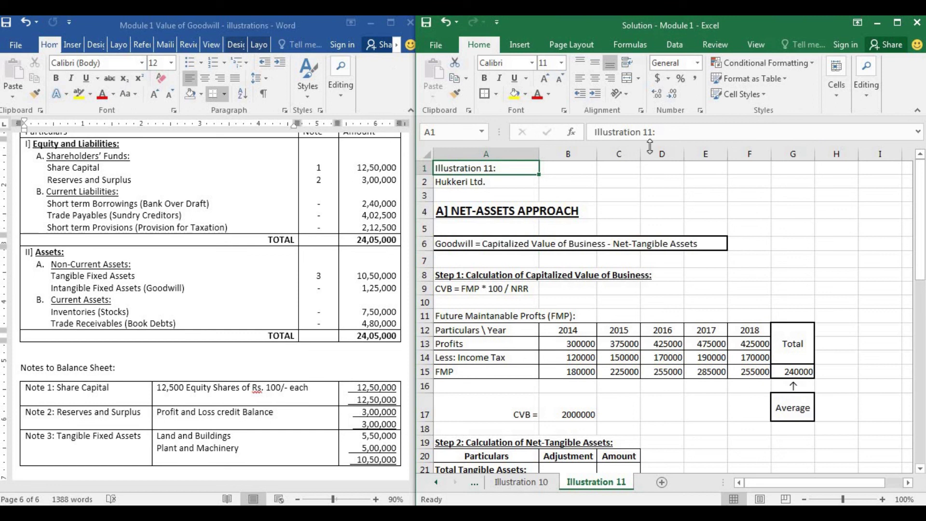
left_click(463, 196)
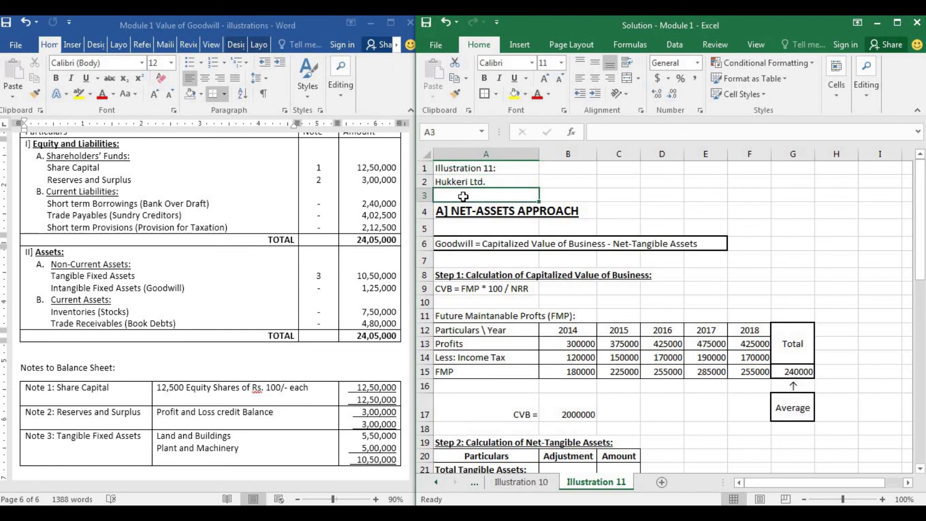